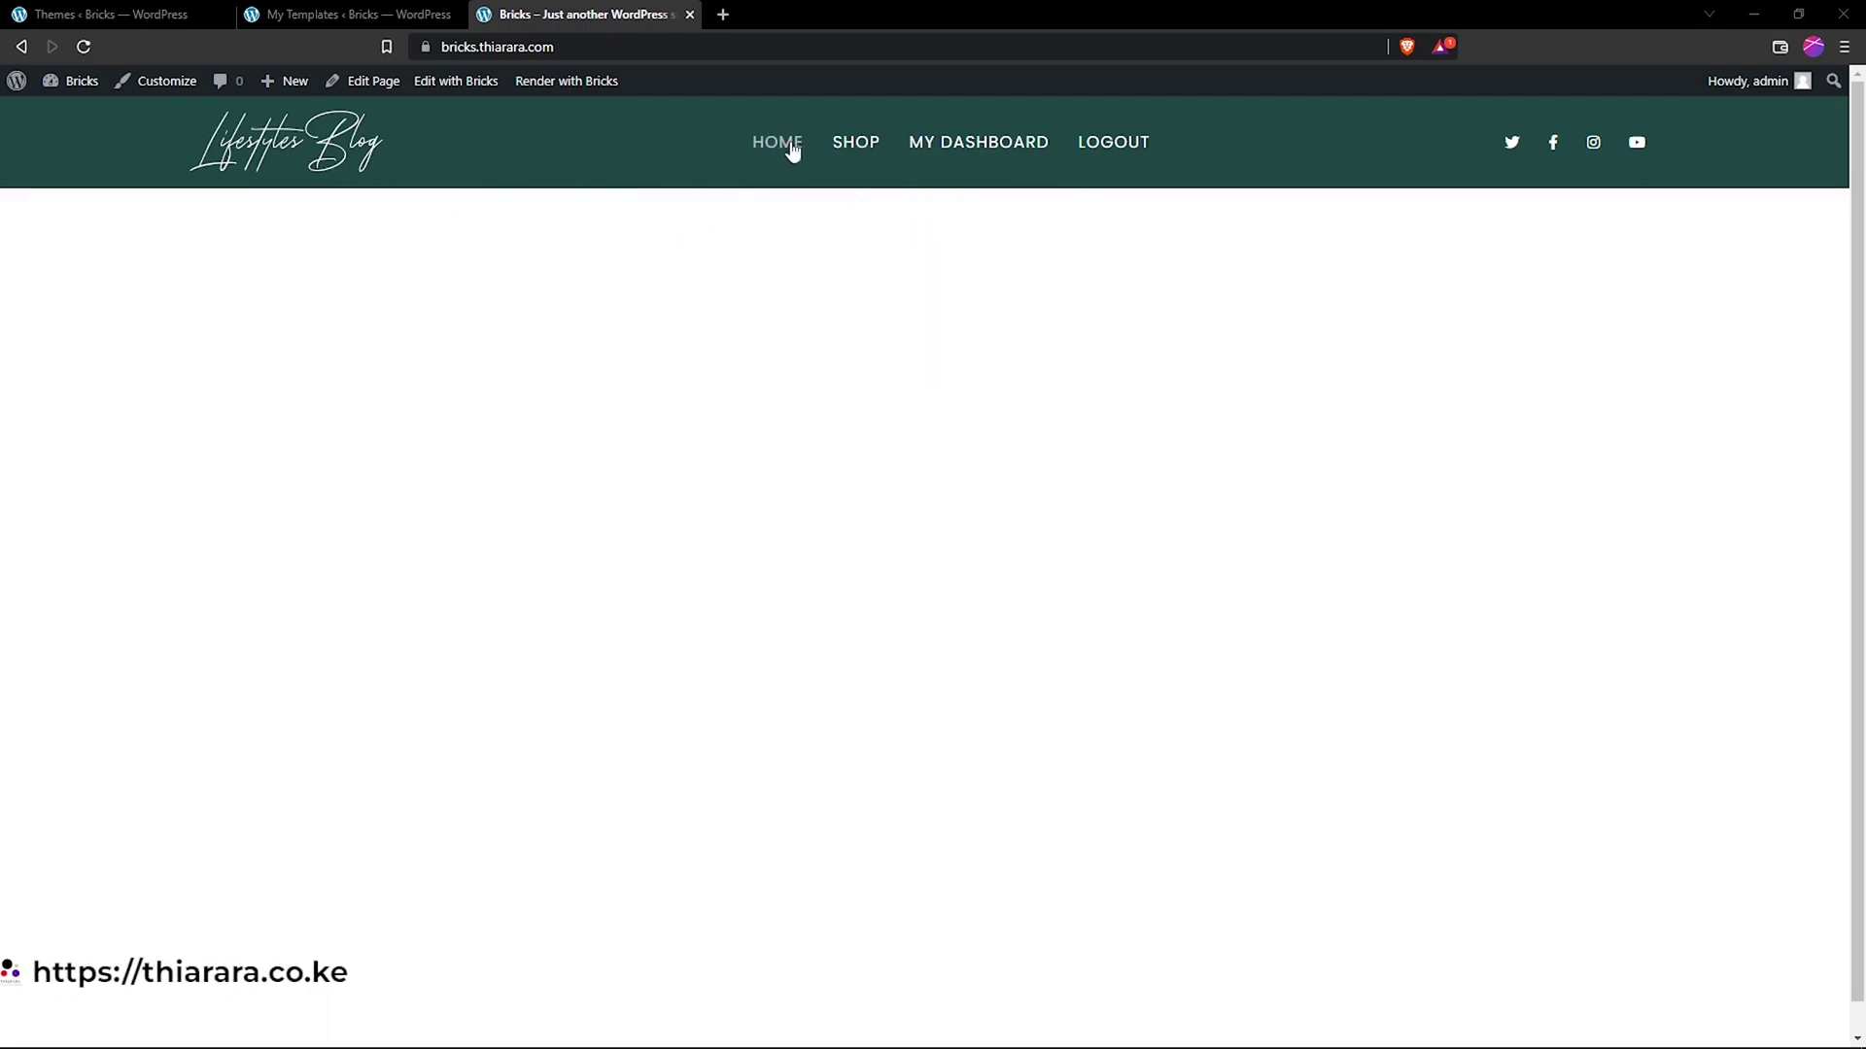
Step: Compare the Home and Shop page headers, then switch to the WordPress Themes tab
left_click(850, 146)
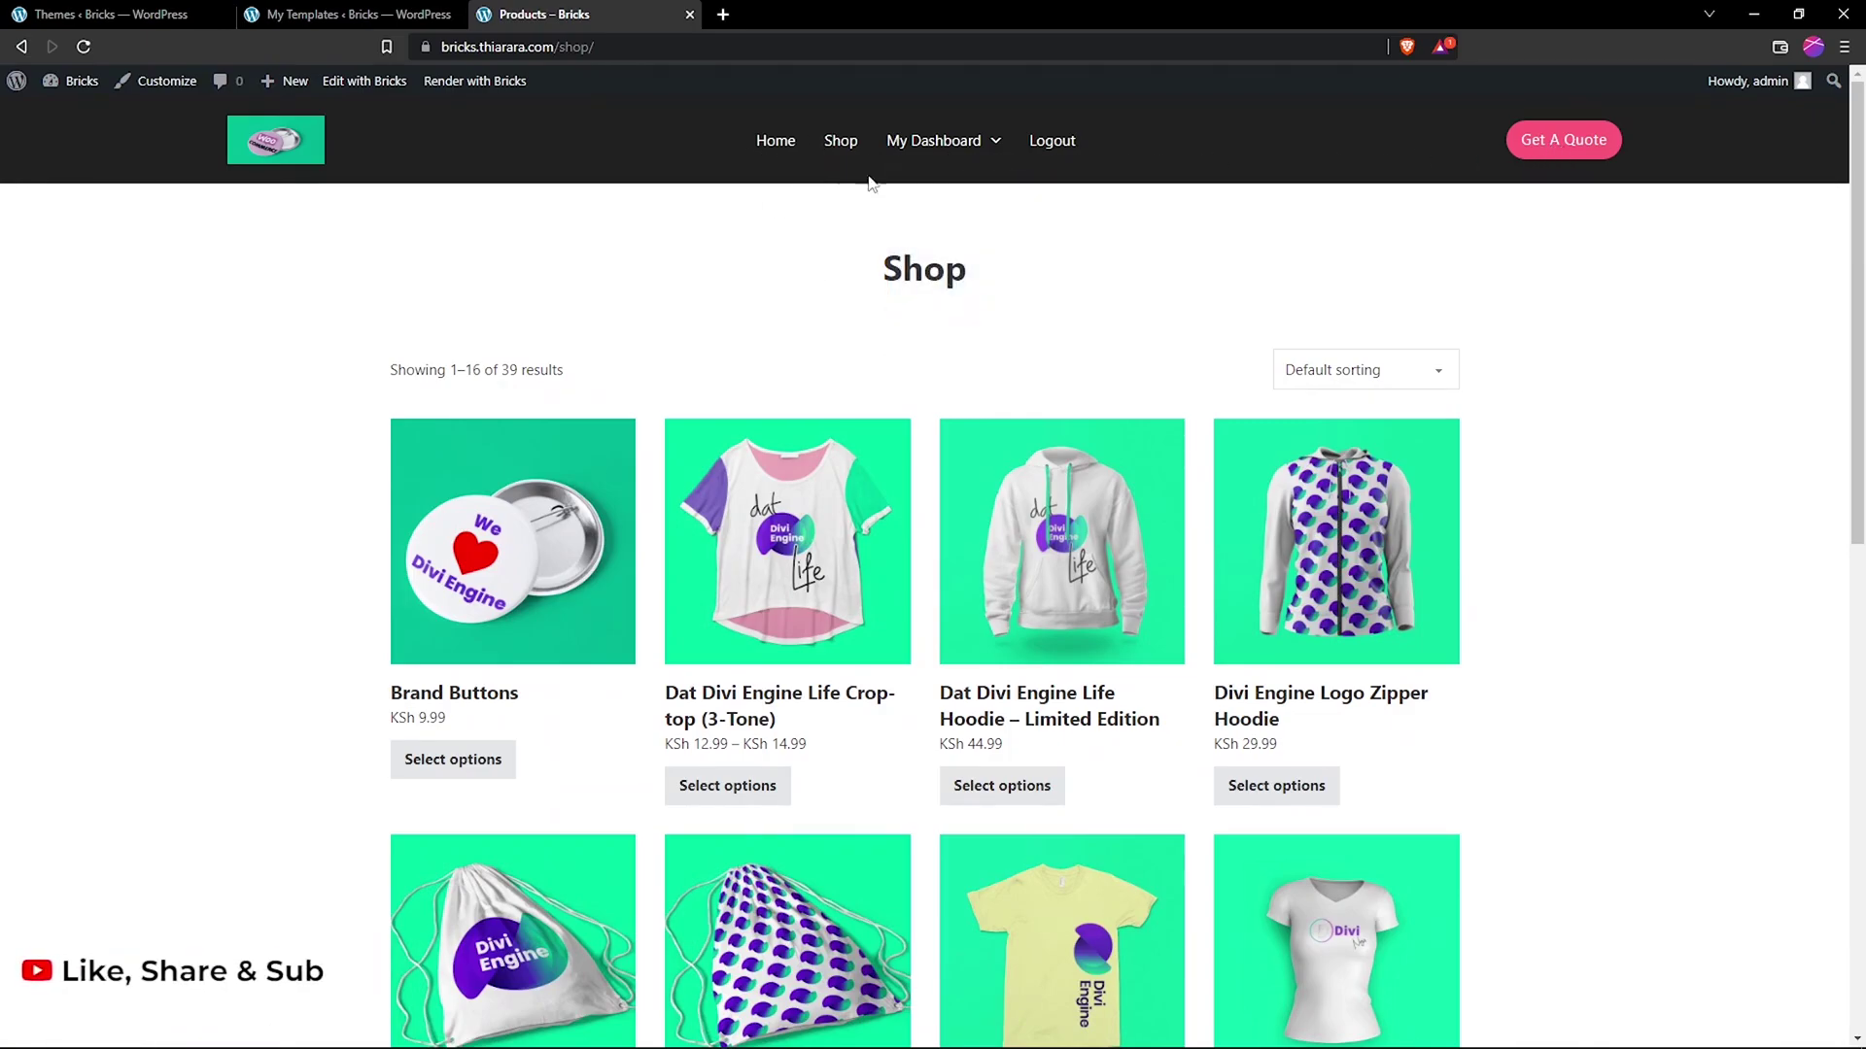
scroll(544, 272, "down", 4)
scroll(571, 292, "up", 4)
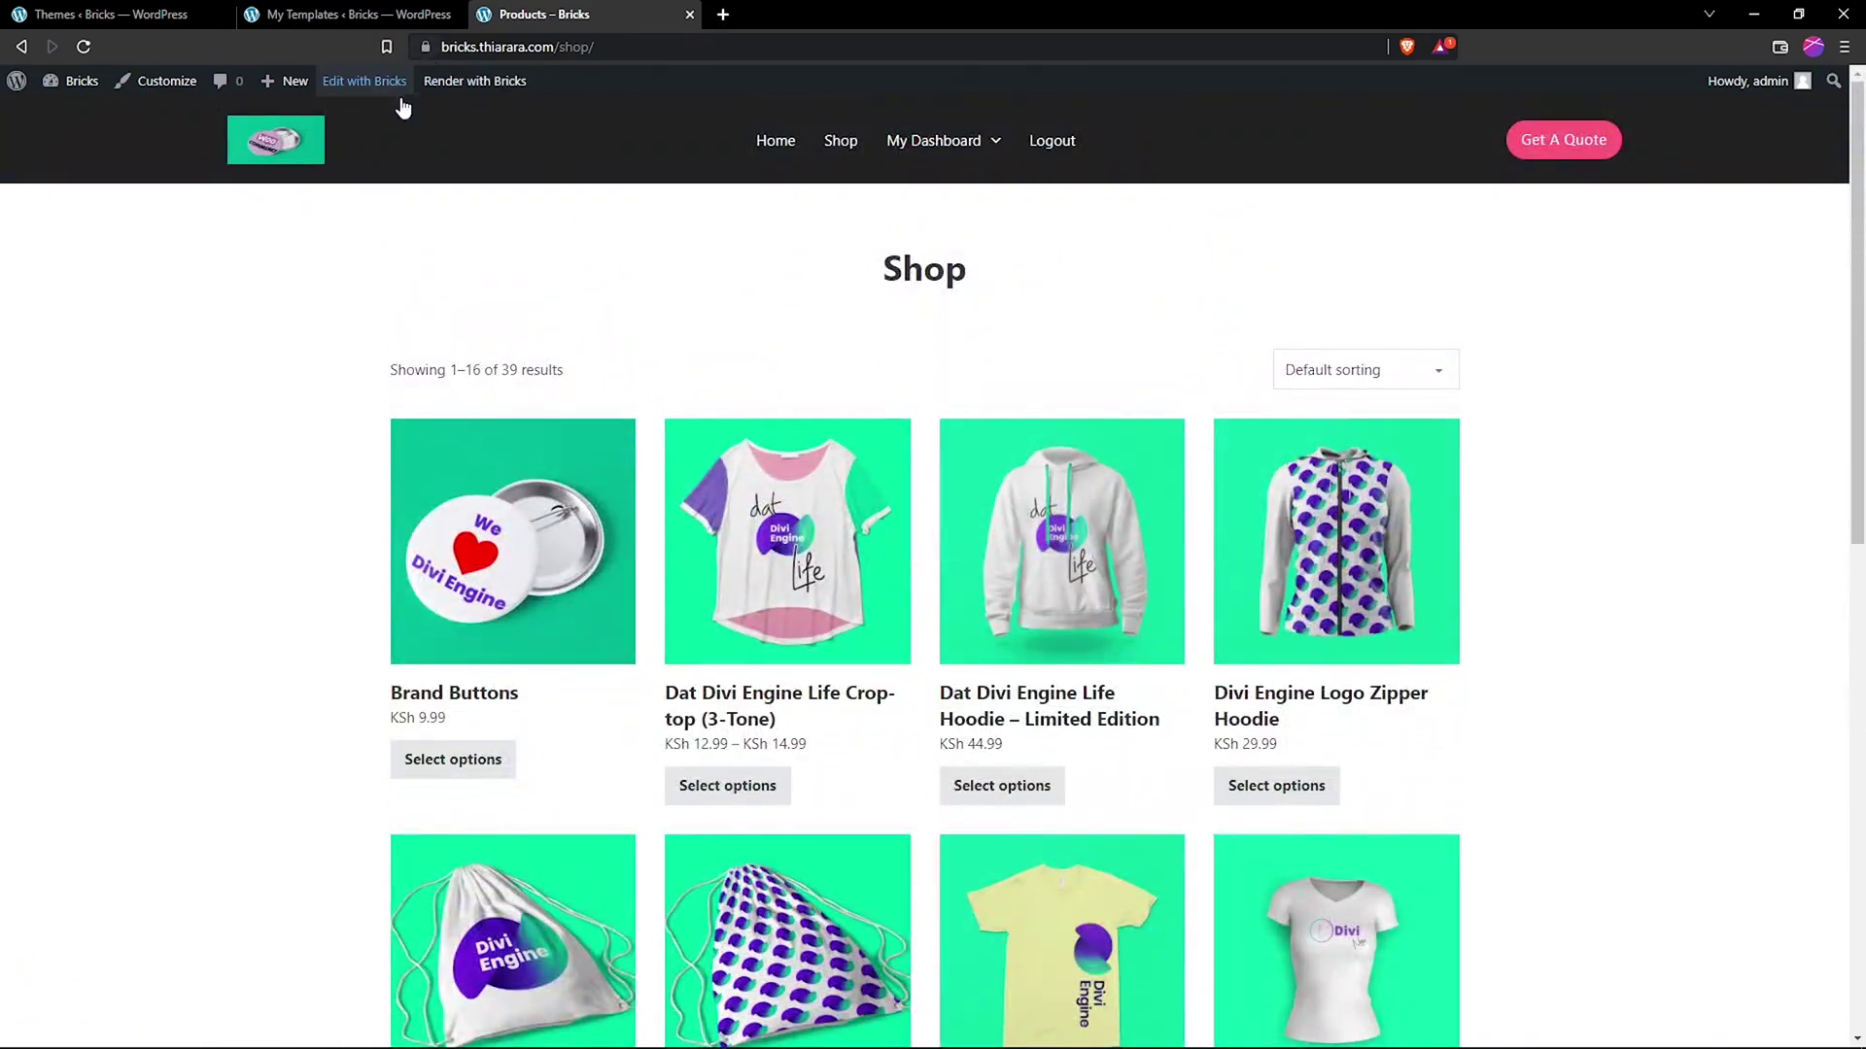
left_click(763, 144)
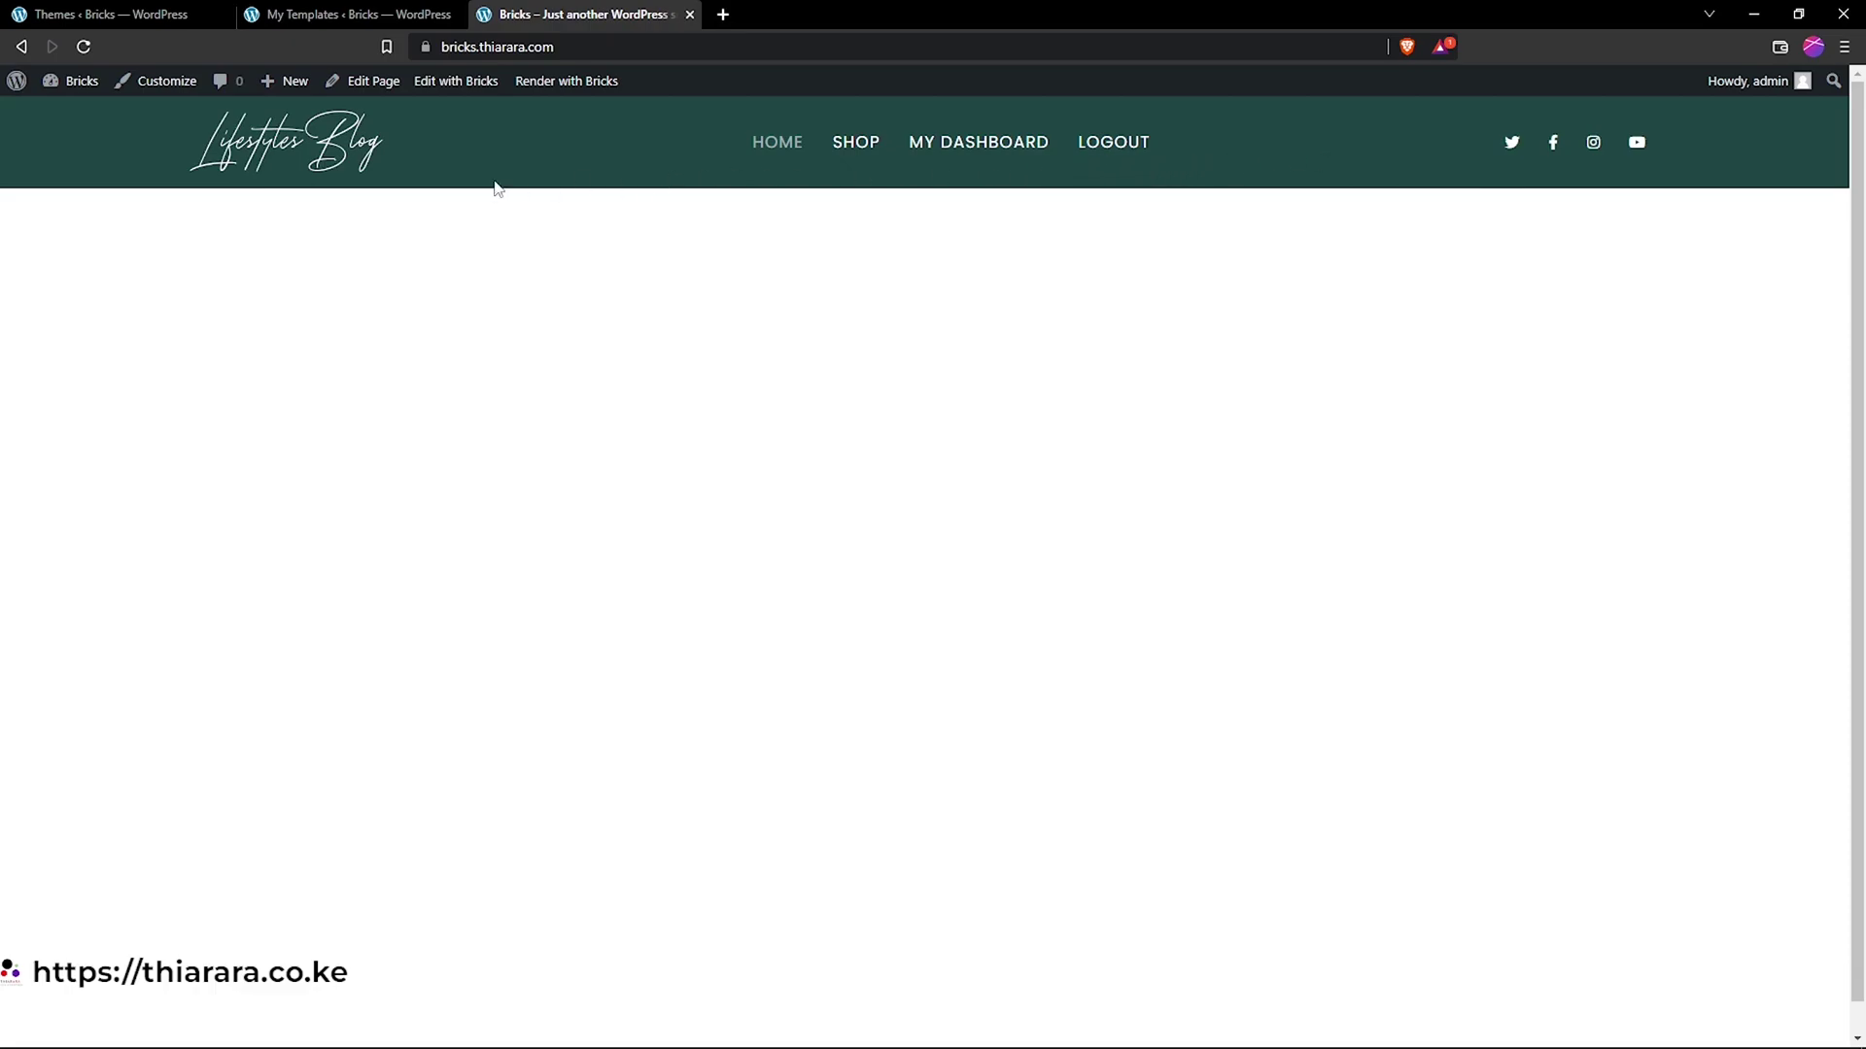
left_click(855, 146)
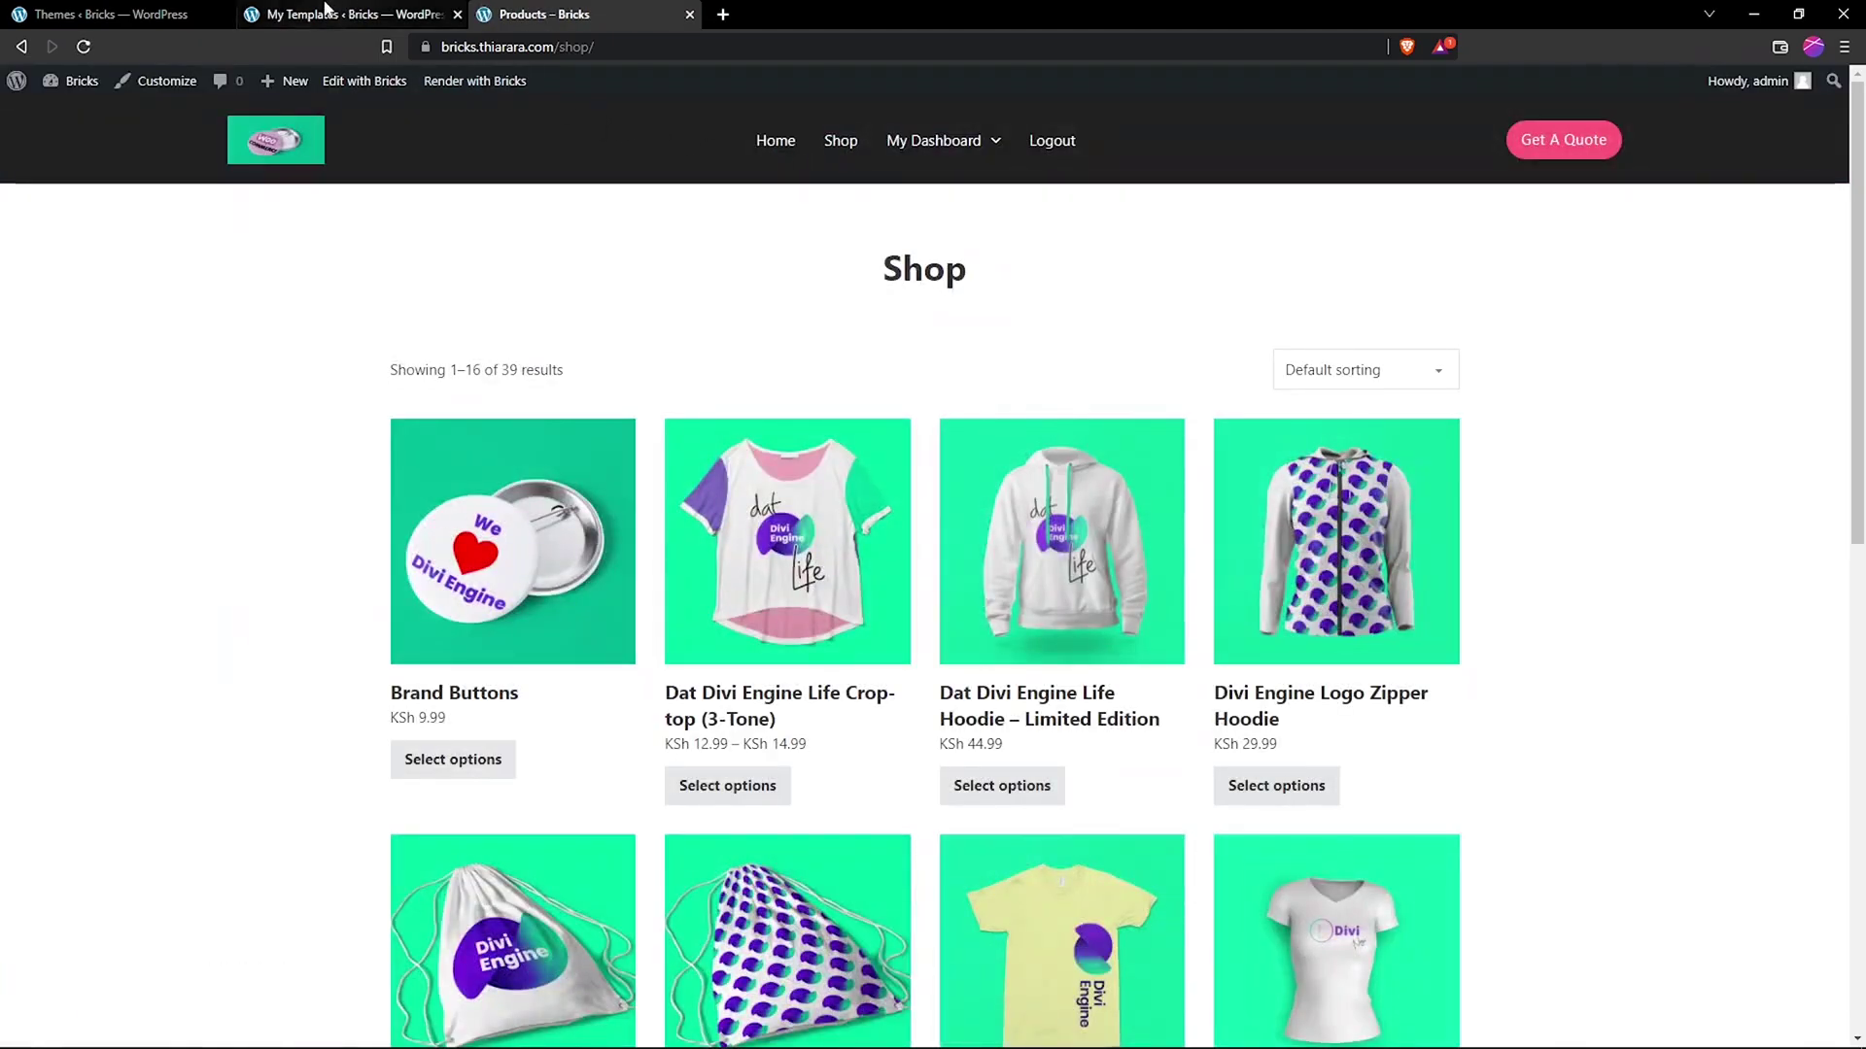
left_click(112, 14)
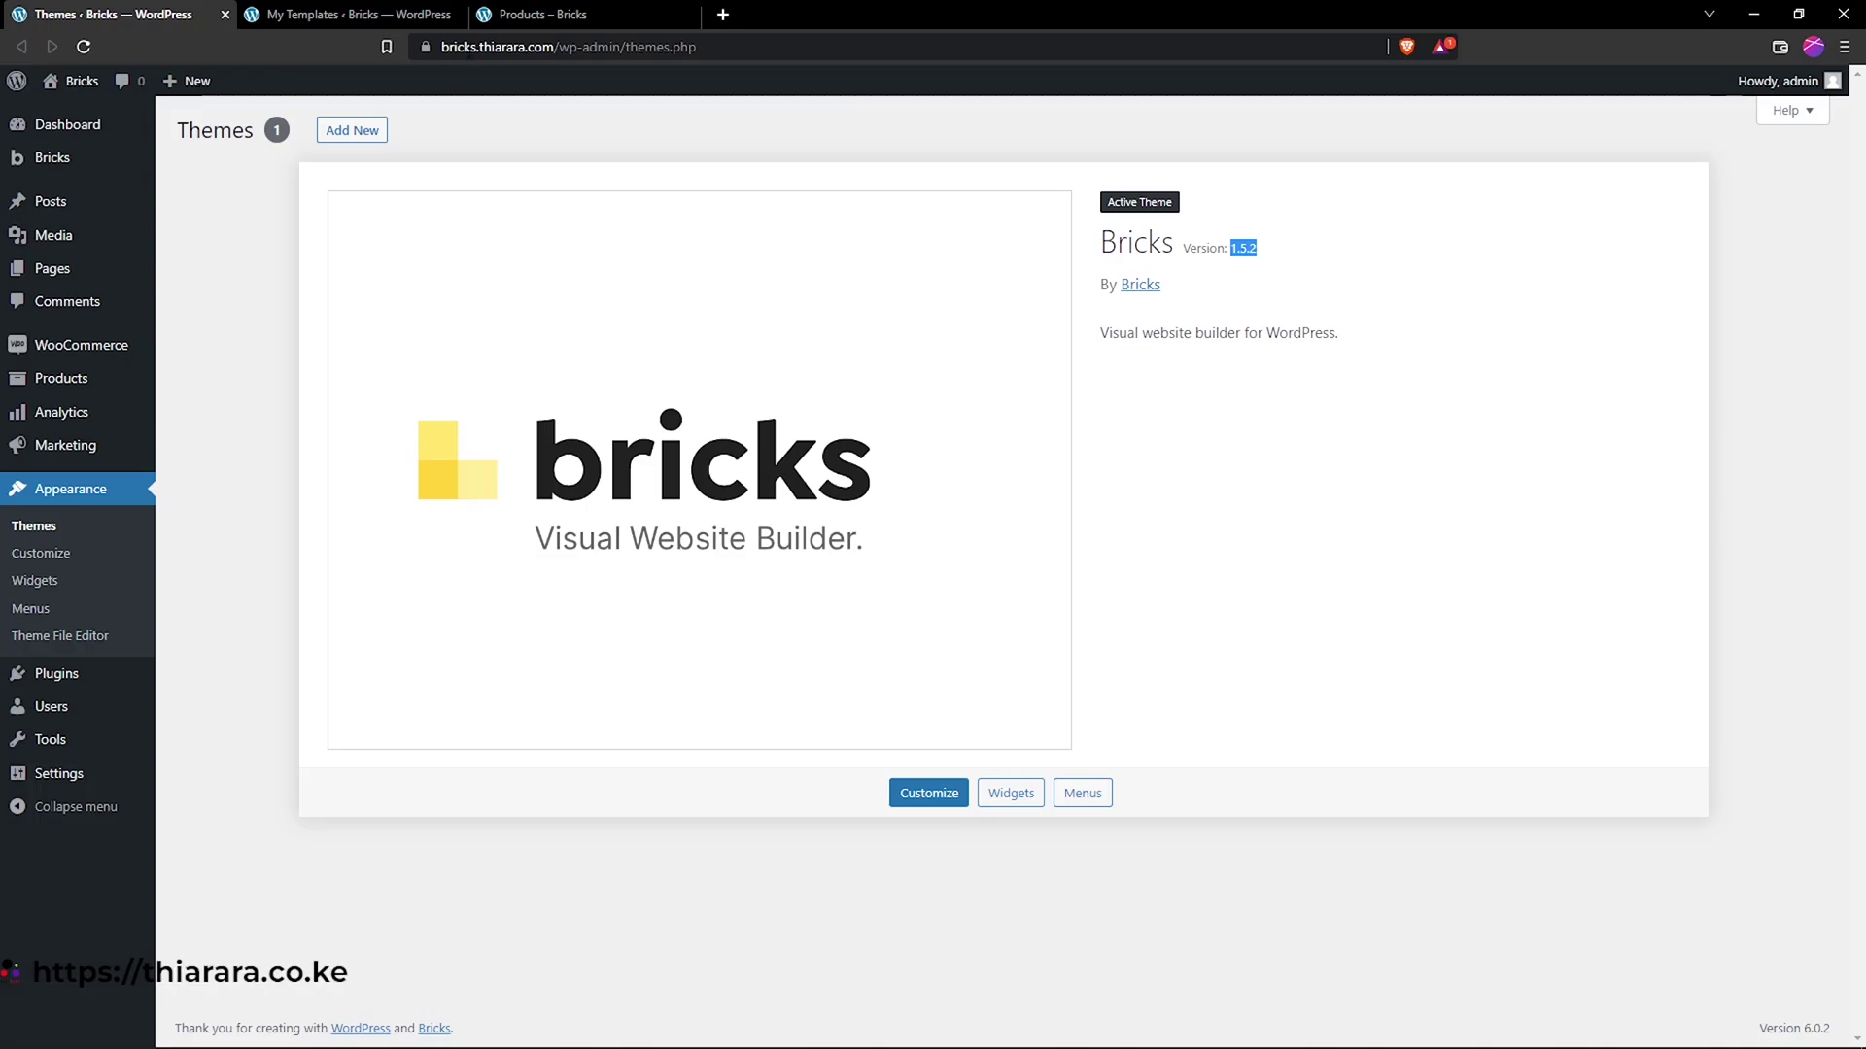
Step: Switch to the My Templates tab listing the Header 2 and header templates
left_click(337, 12)
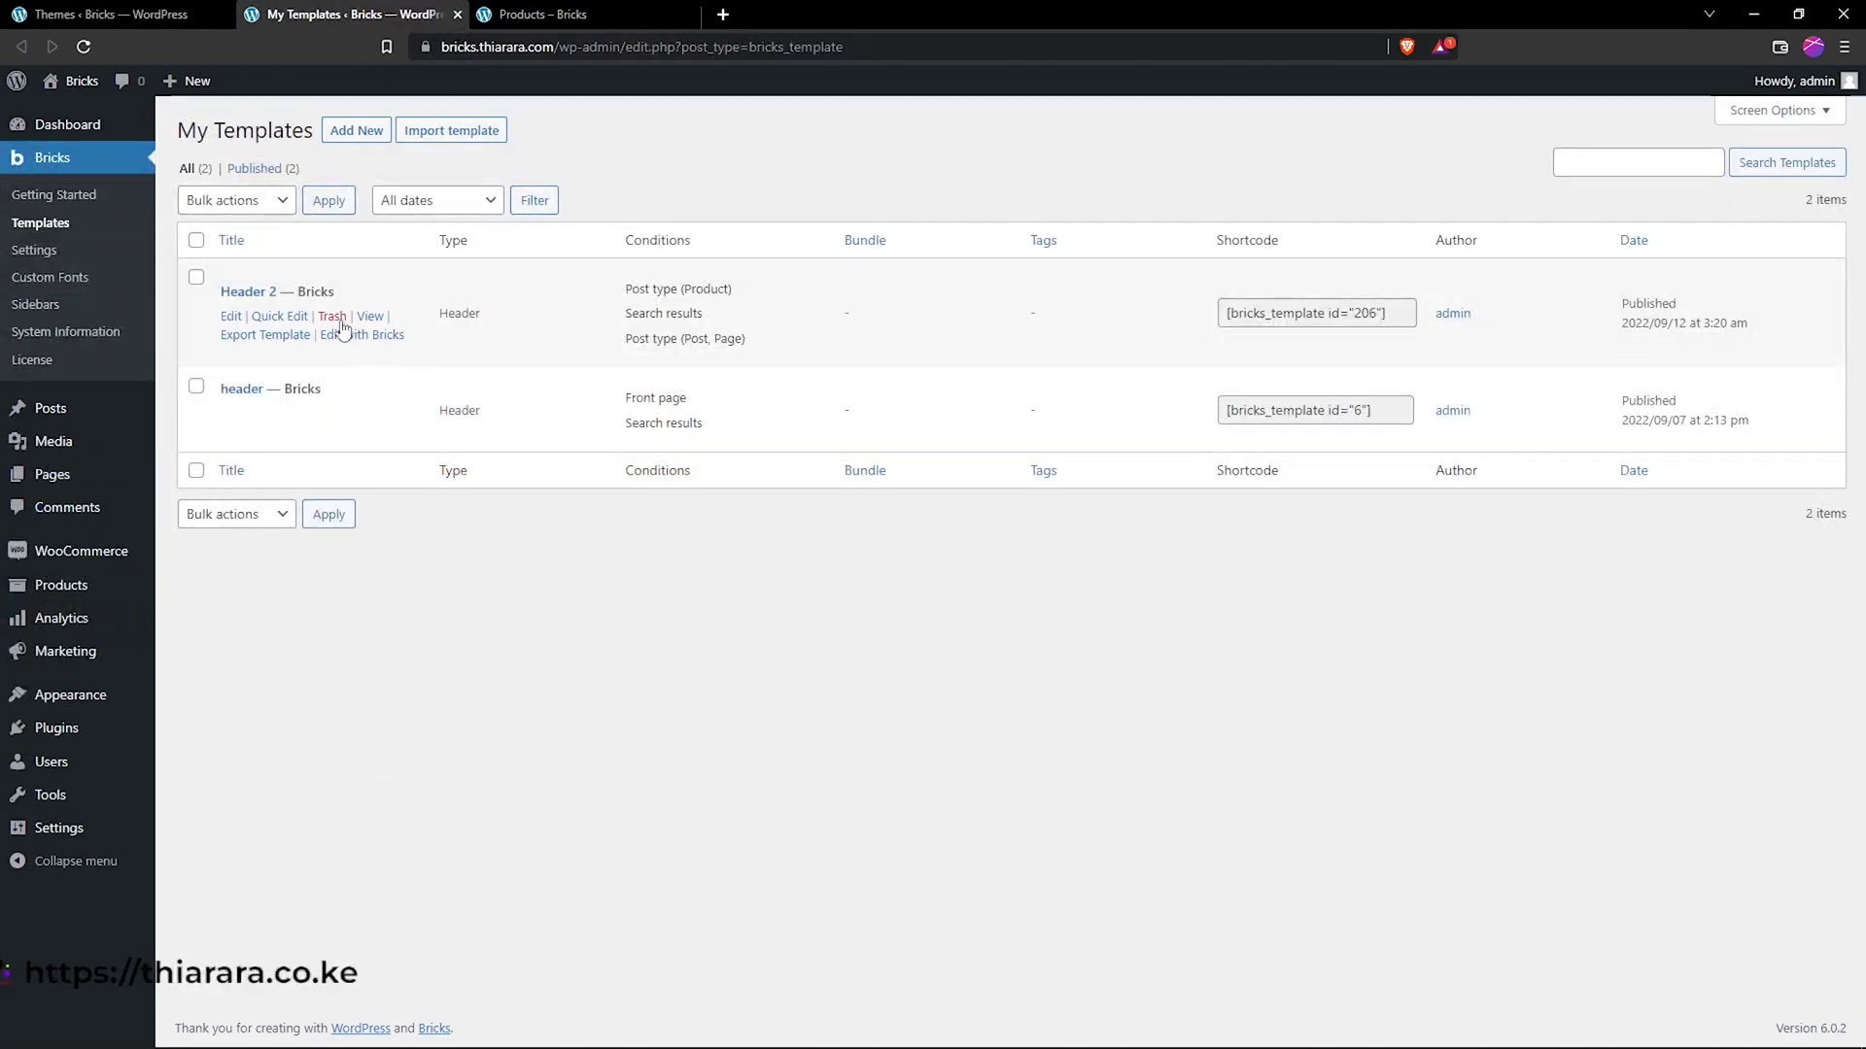
Step: Highlight the Header 2 and header template names, then clear the selection
left_click_drag(282, 291, 220, 292)
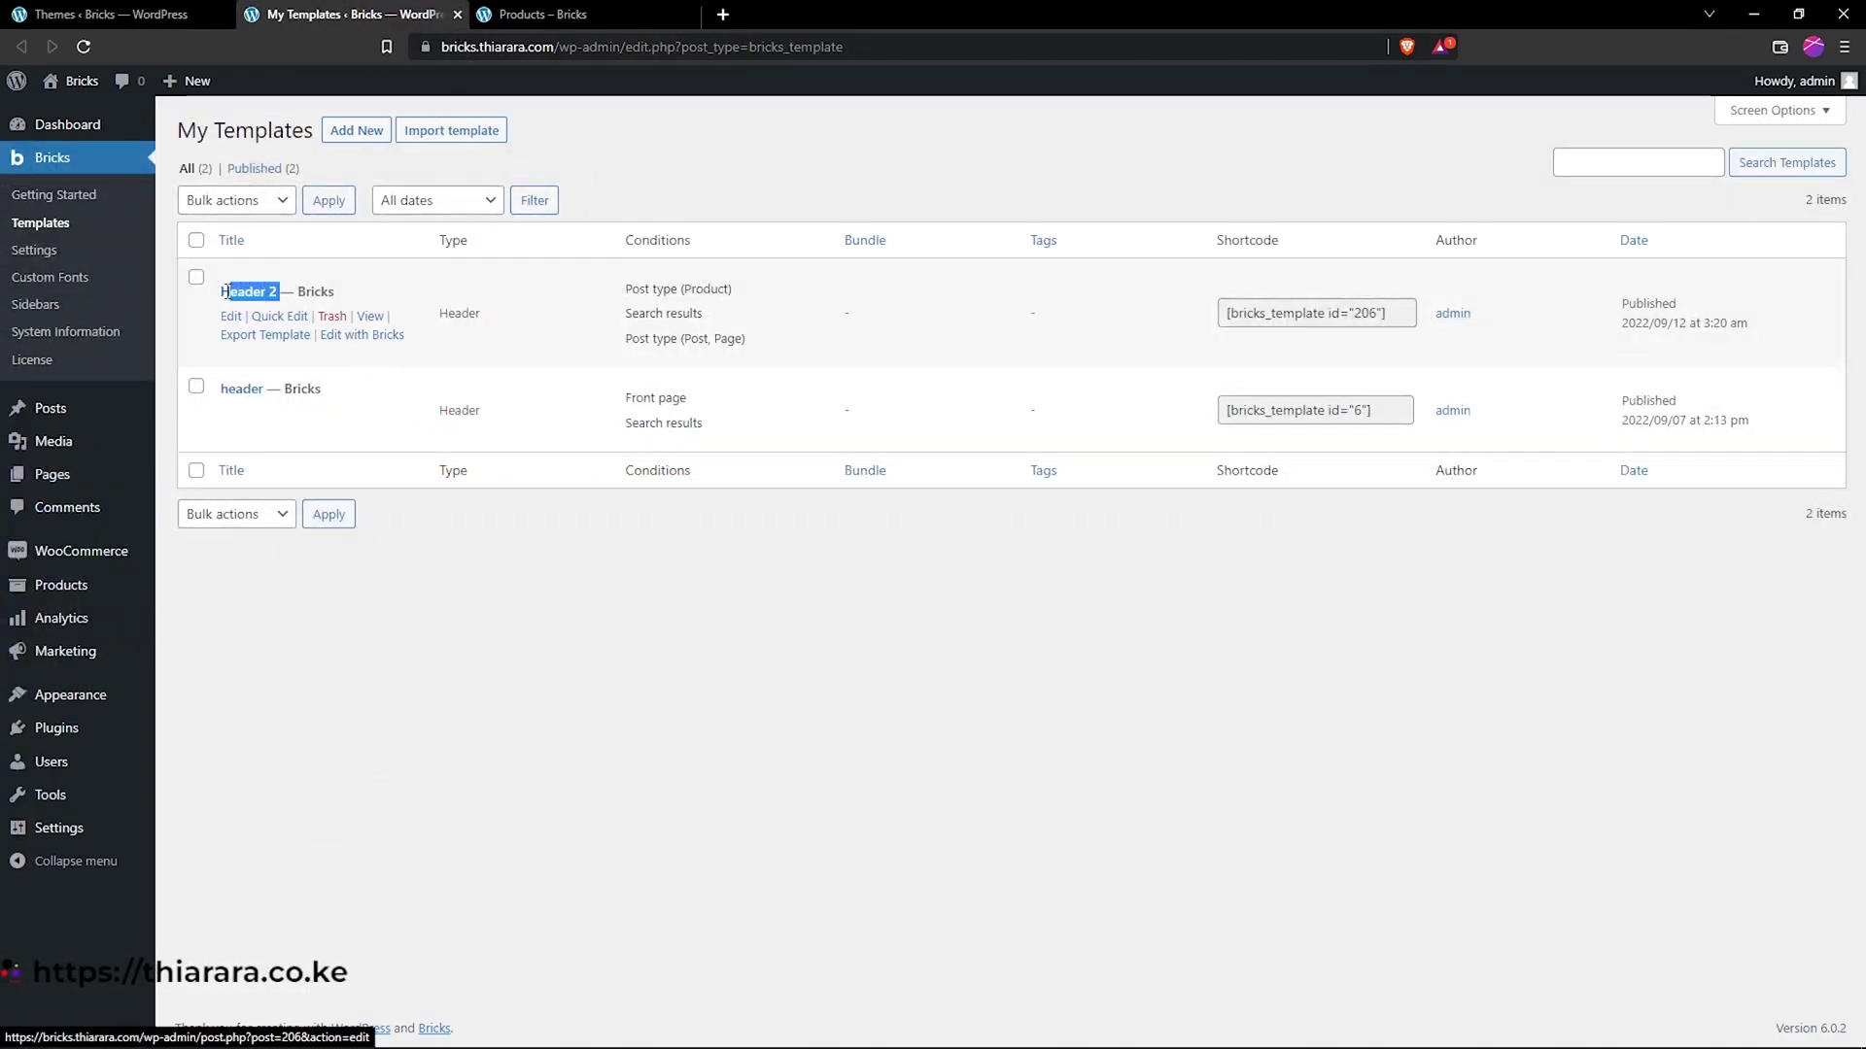
left_click_drag(265, 388, 222, 389)
left_click(483, 550)
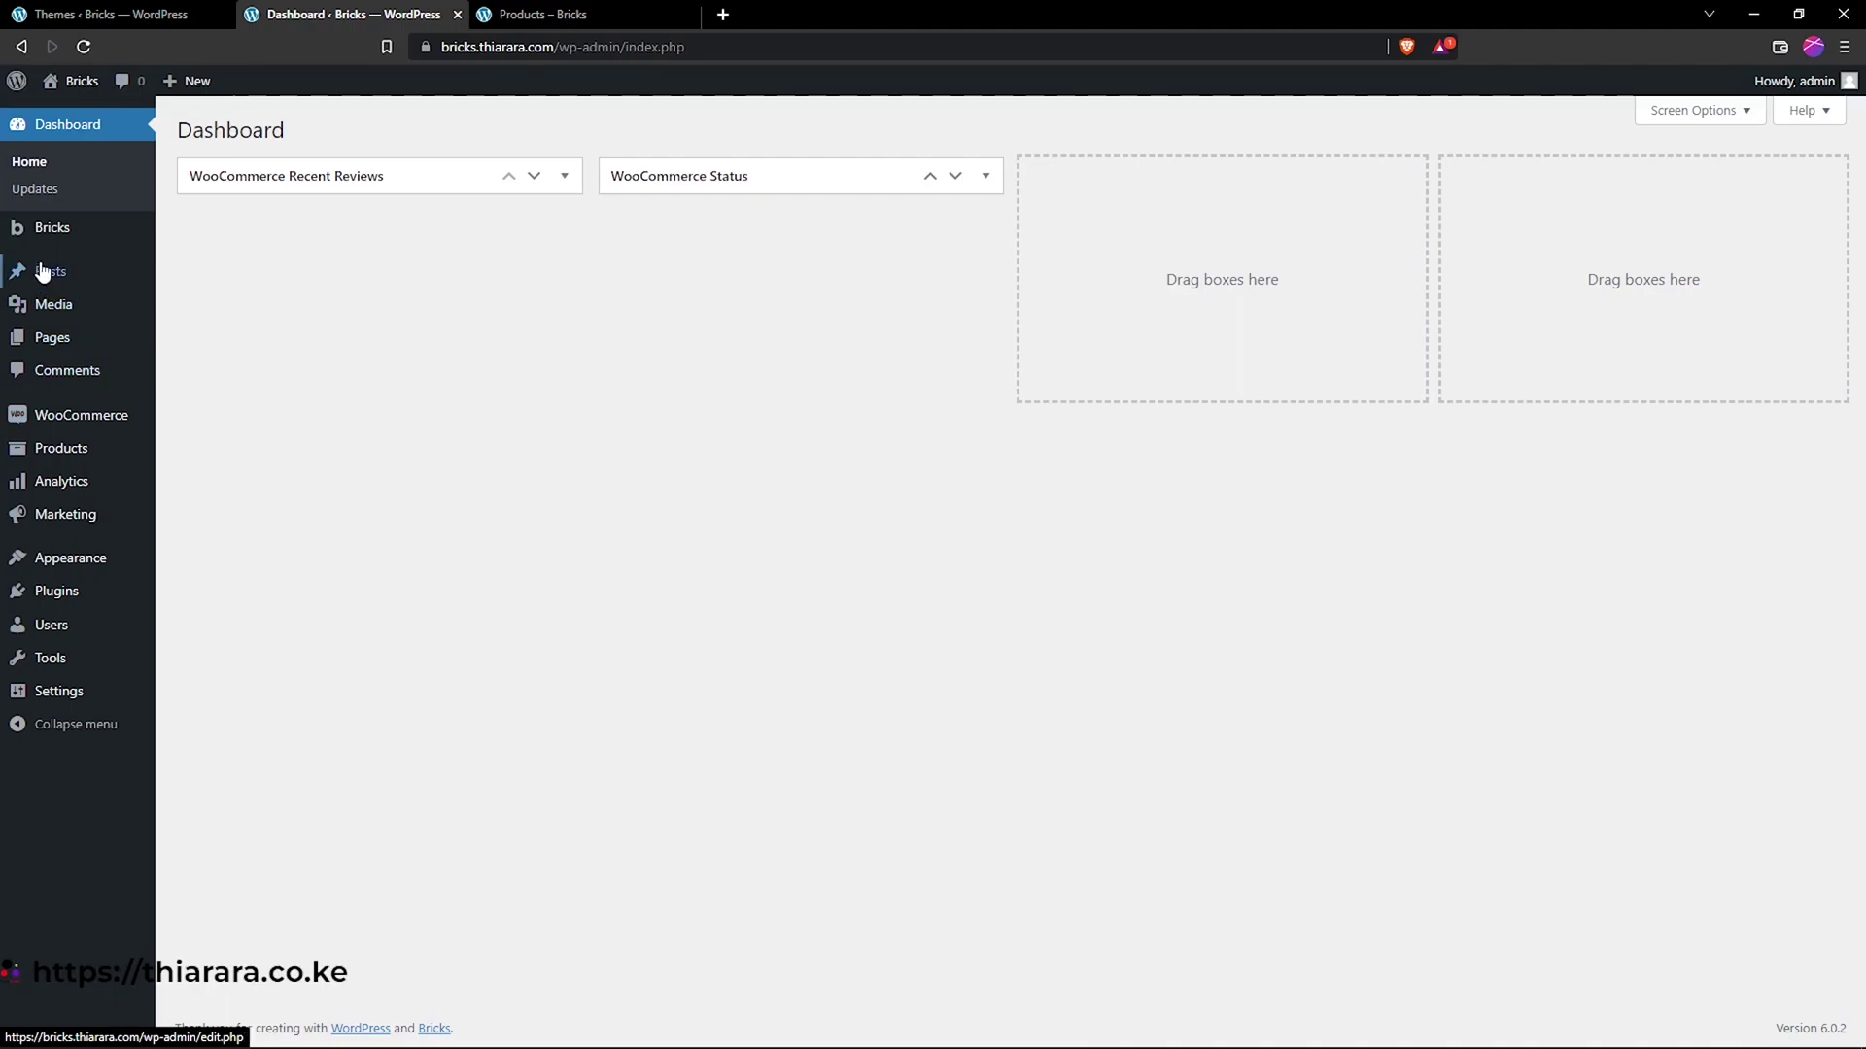
Step: Check both templates' Default: Entire website conditions in Bricks > Templates, then edit 'header' in Bricks
mouse_move(46, 240)
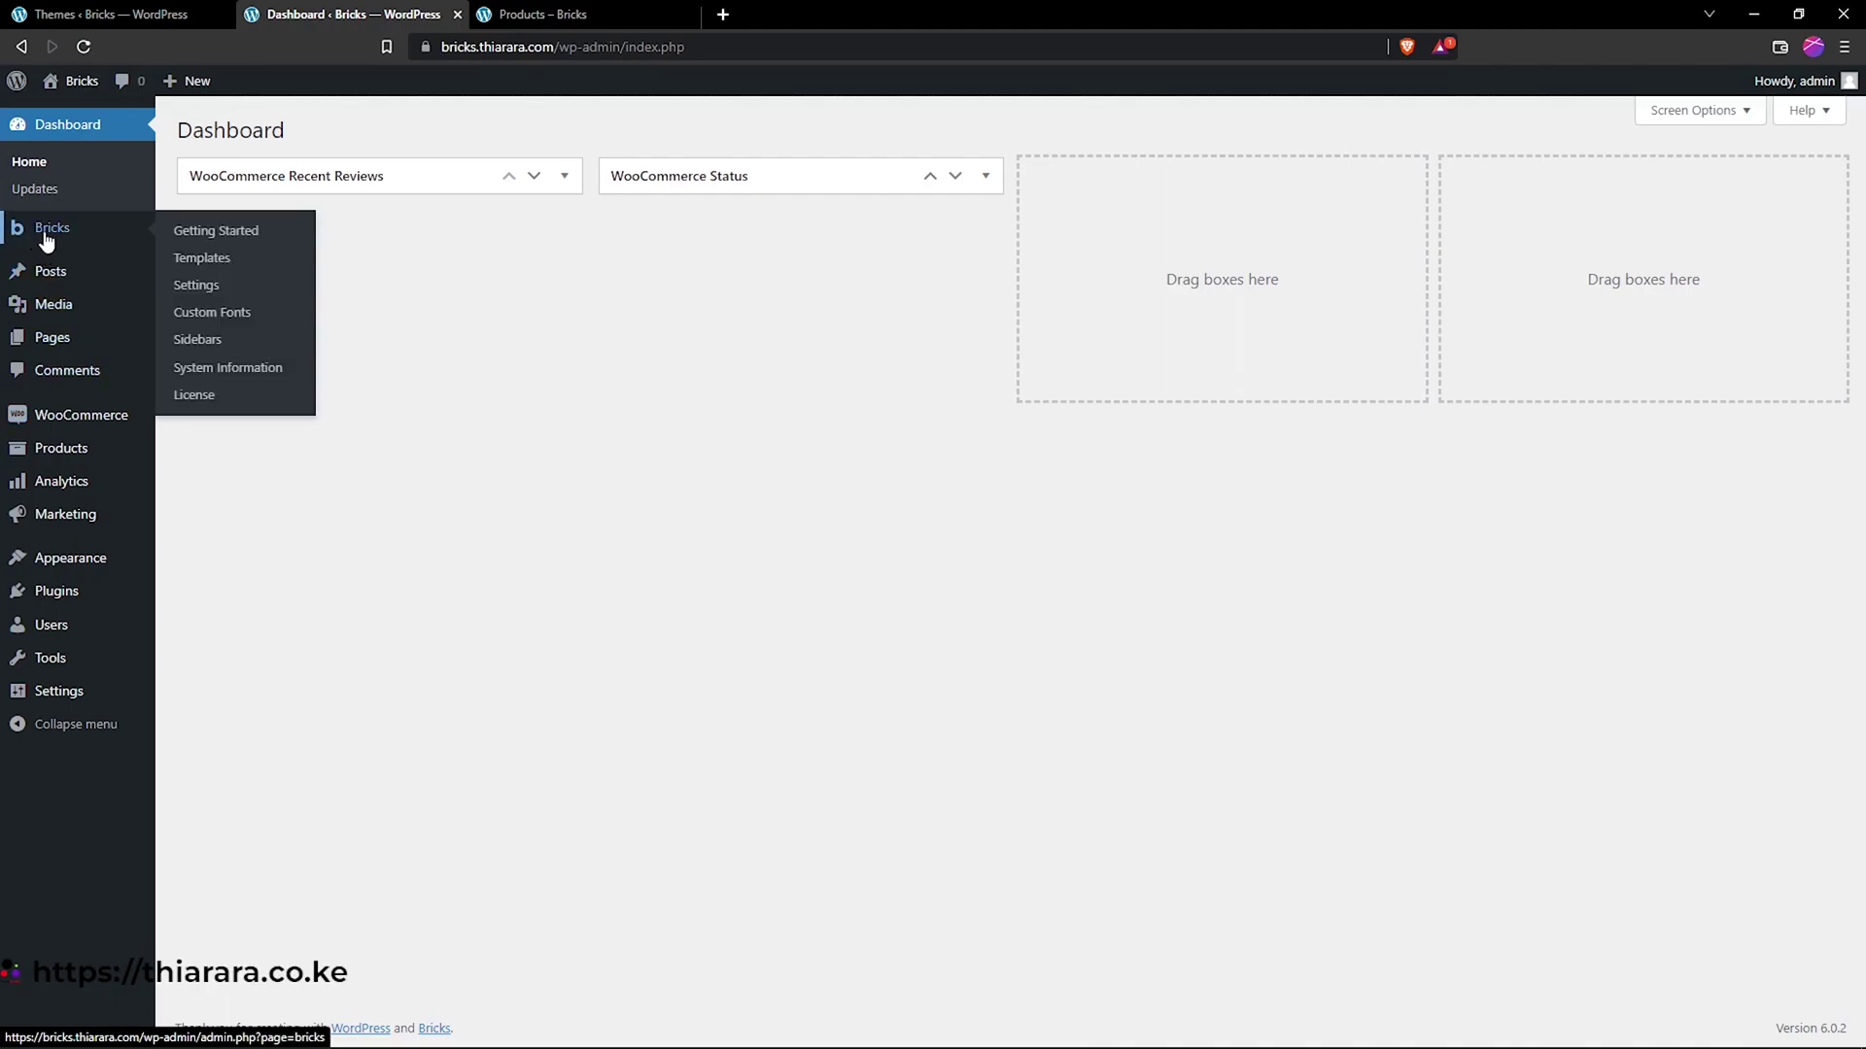
left_click(213, 260)
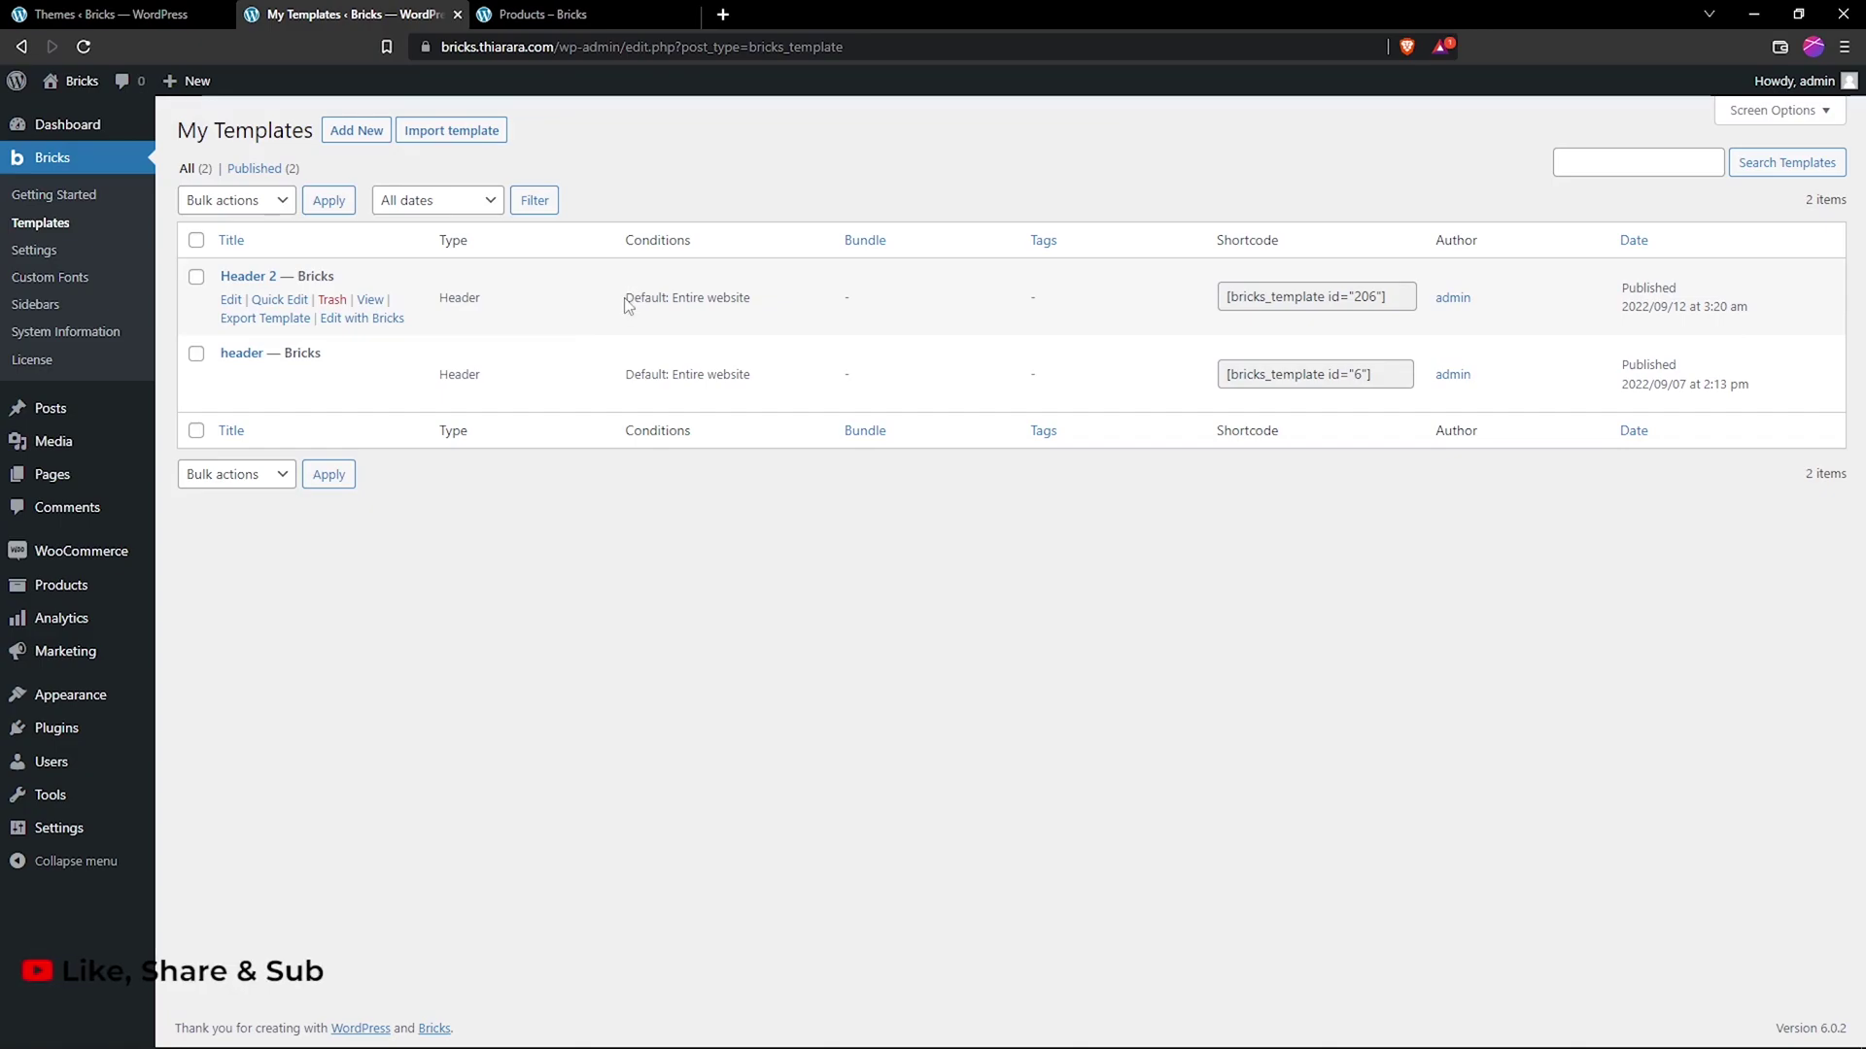
left_click_drag(627, 301, 720, 283)
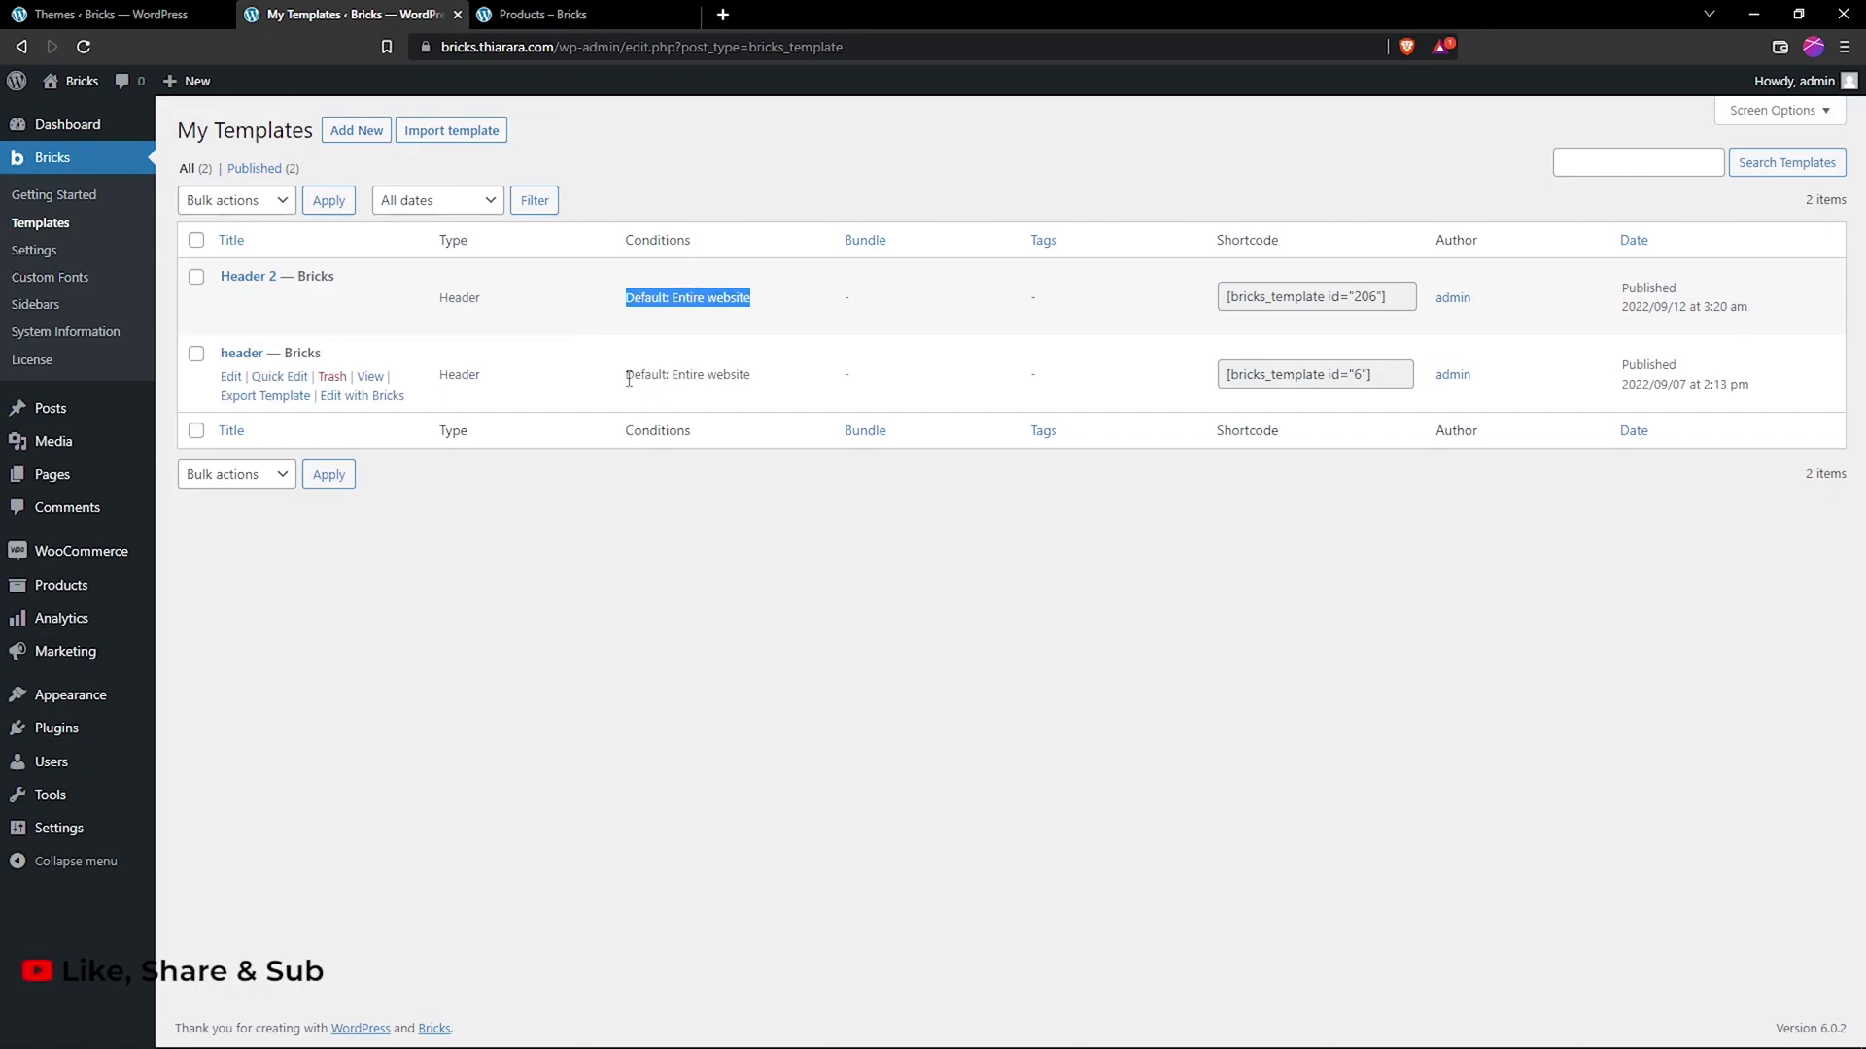
left_click_drag(627, 379, 748, 376)
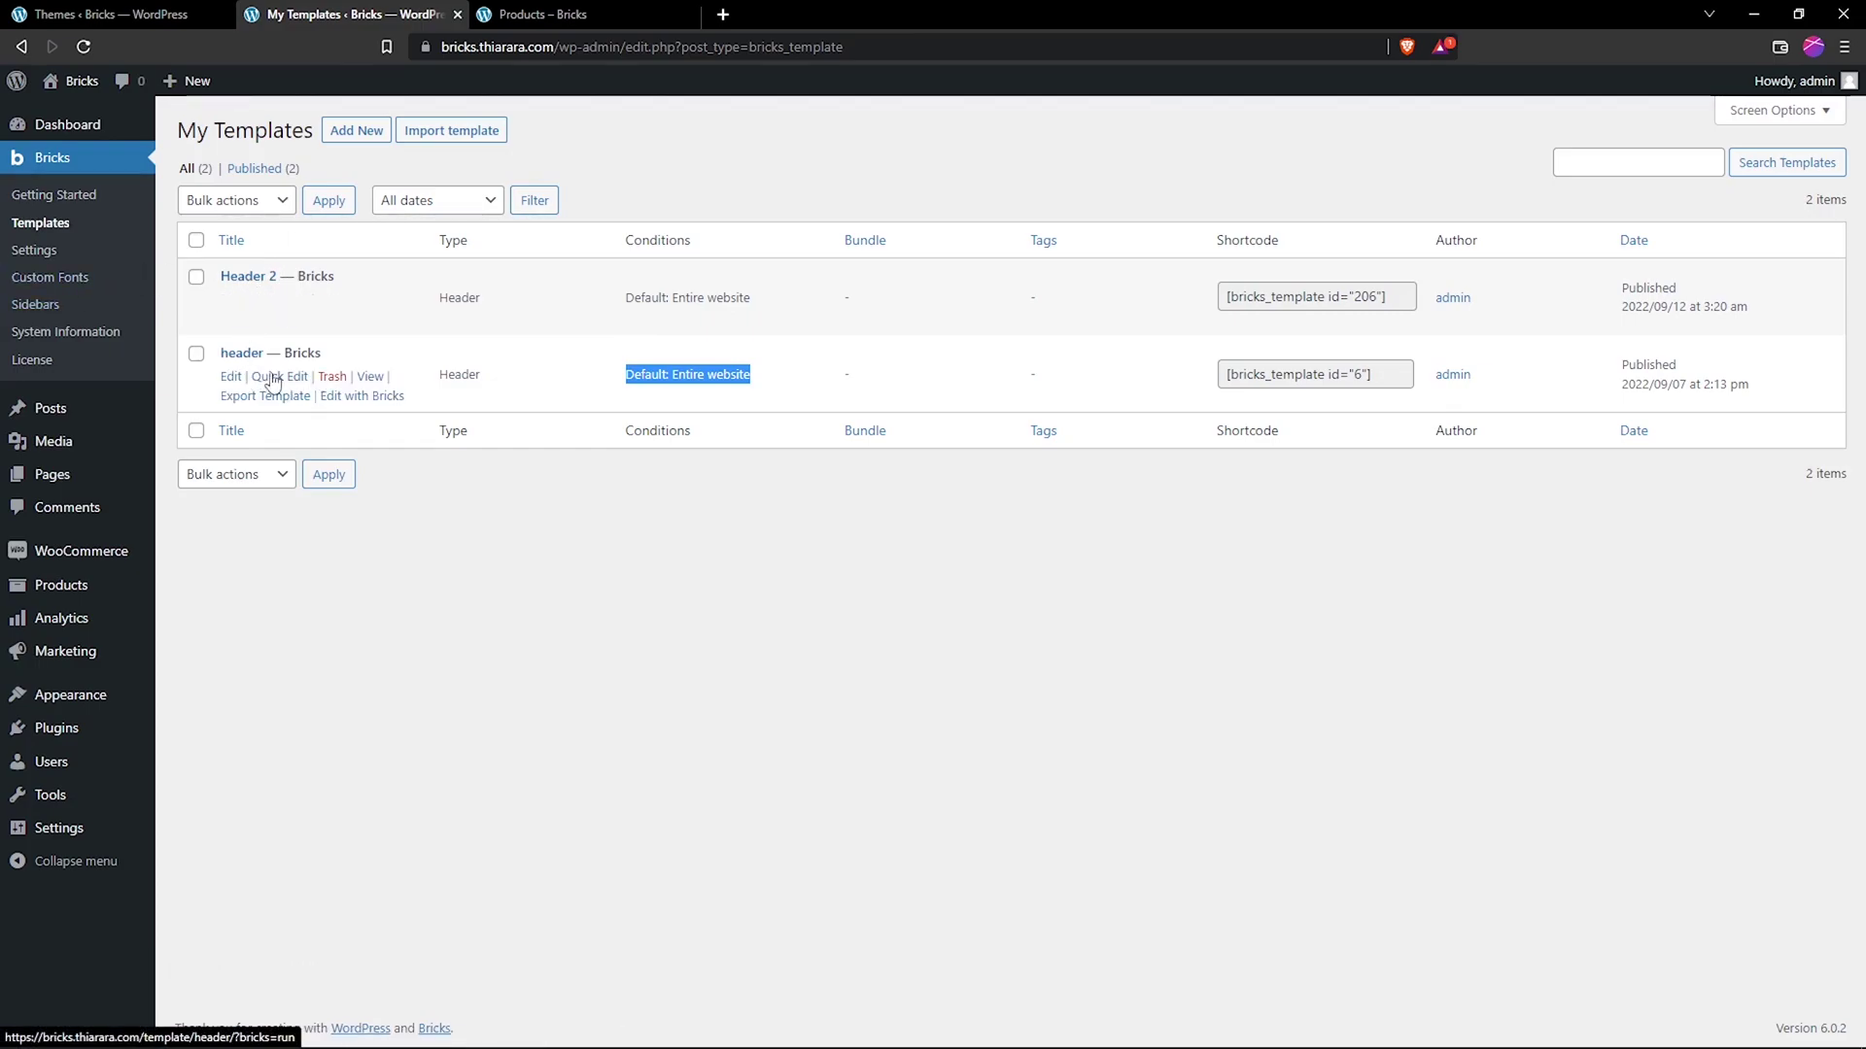
left_click(361, 406)
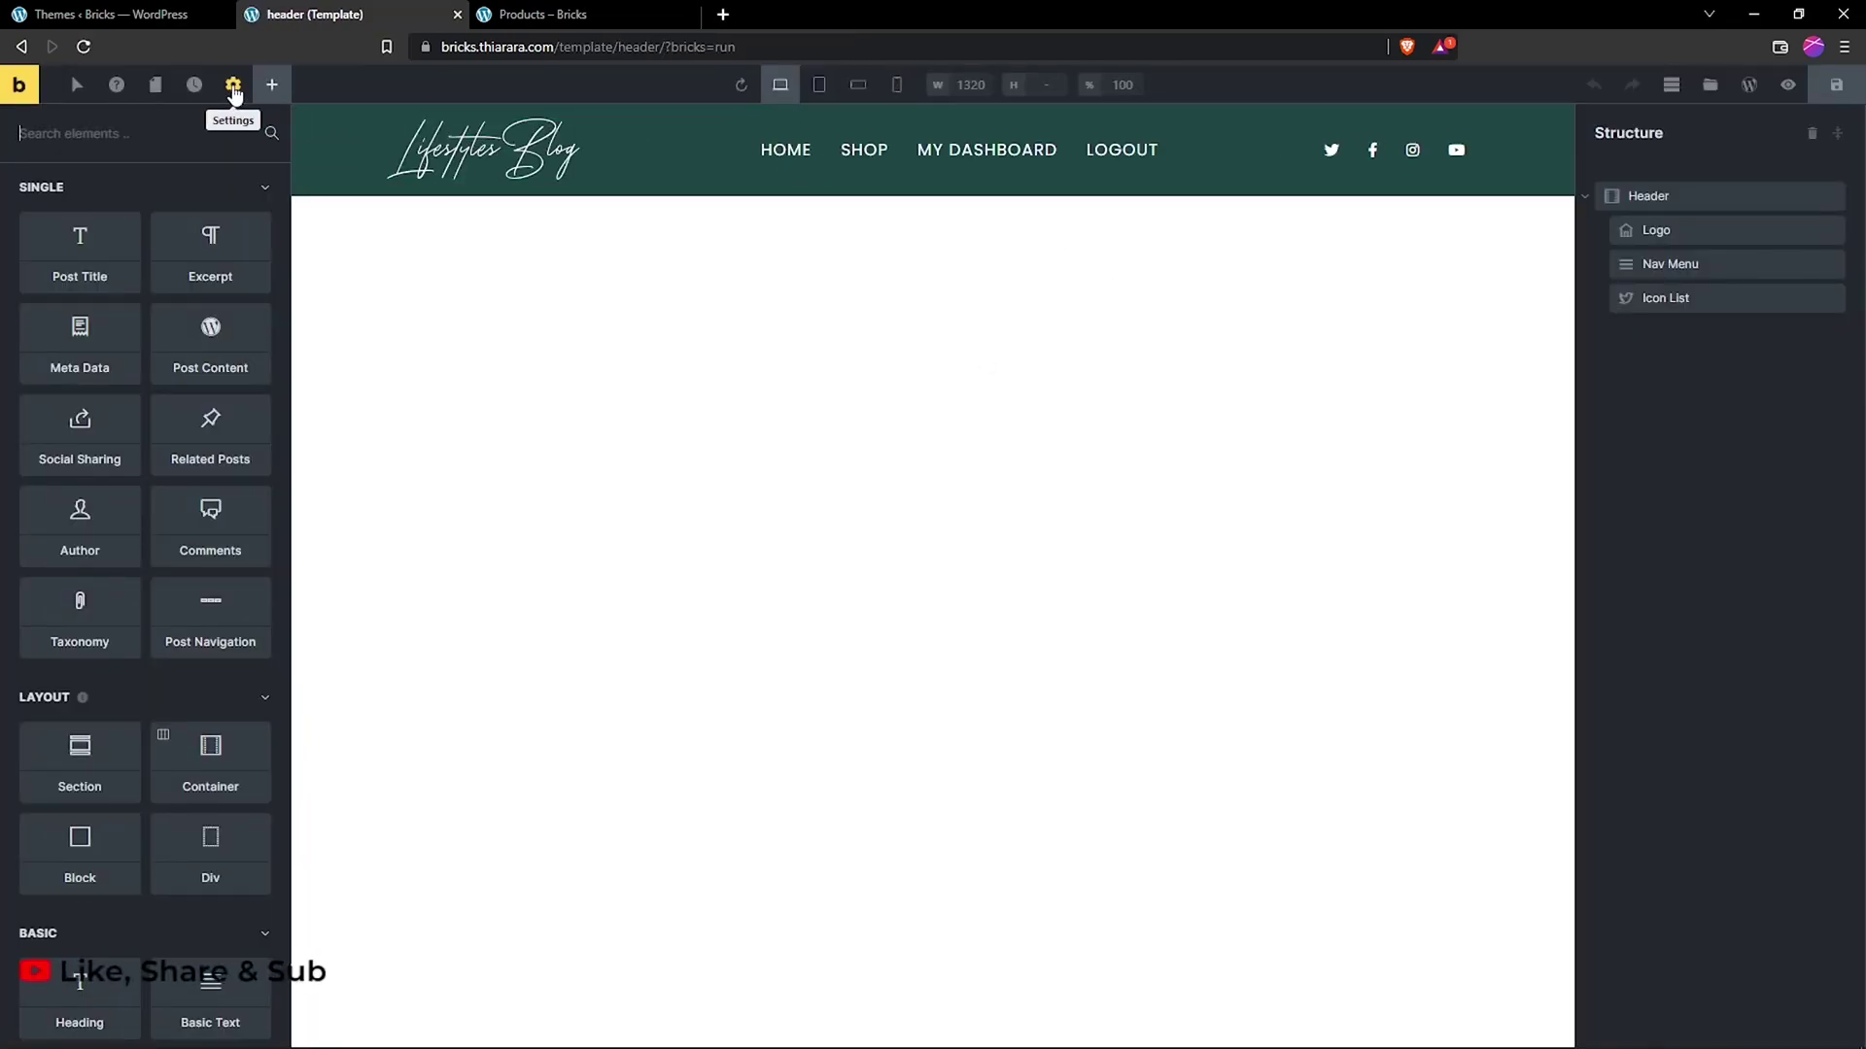
Step: Open the header template's Template Settings and expand its empty Conditions section
left_click(234, 90)
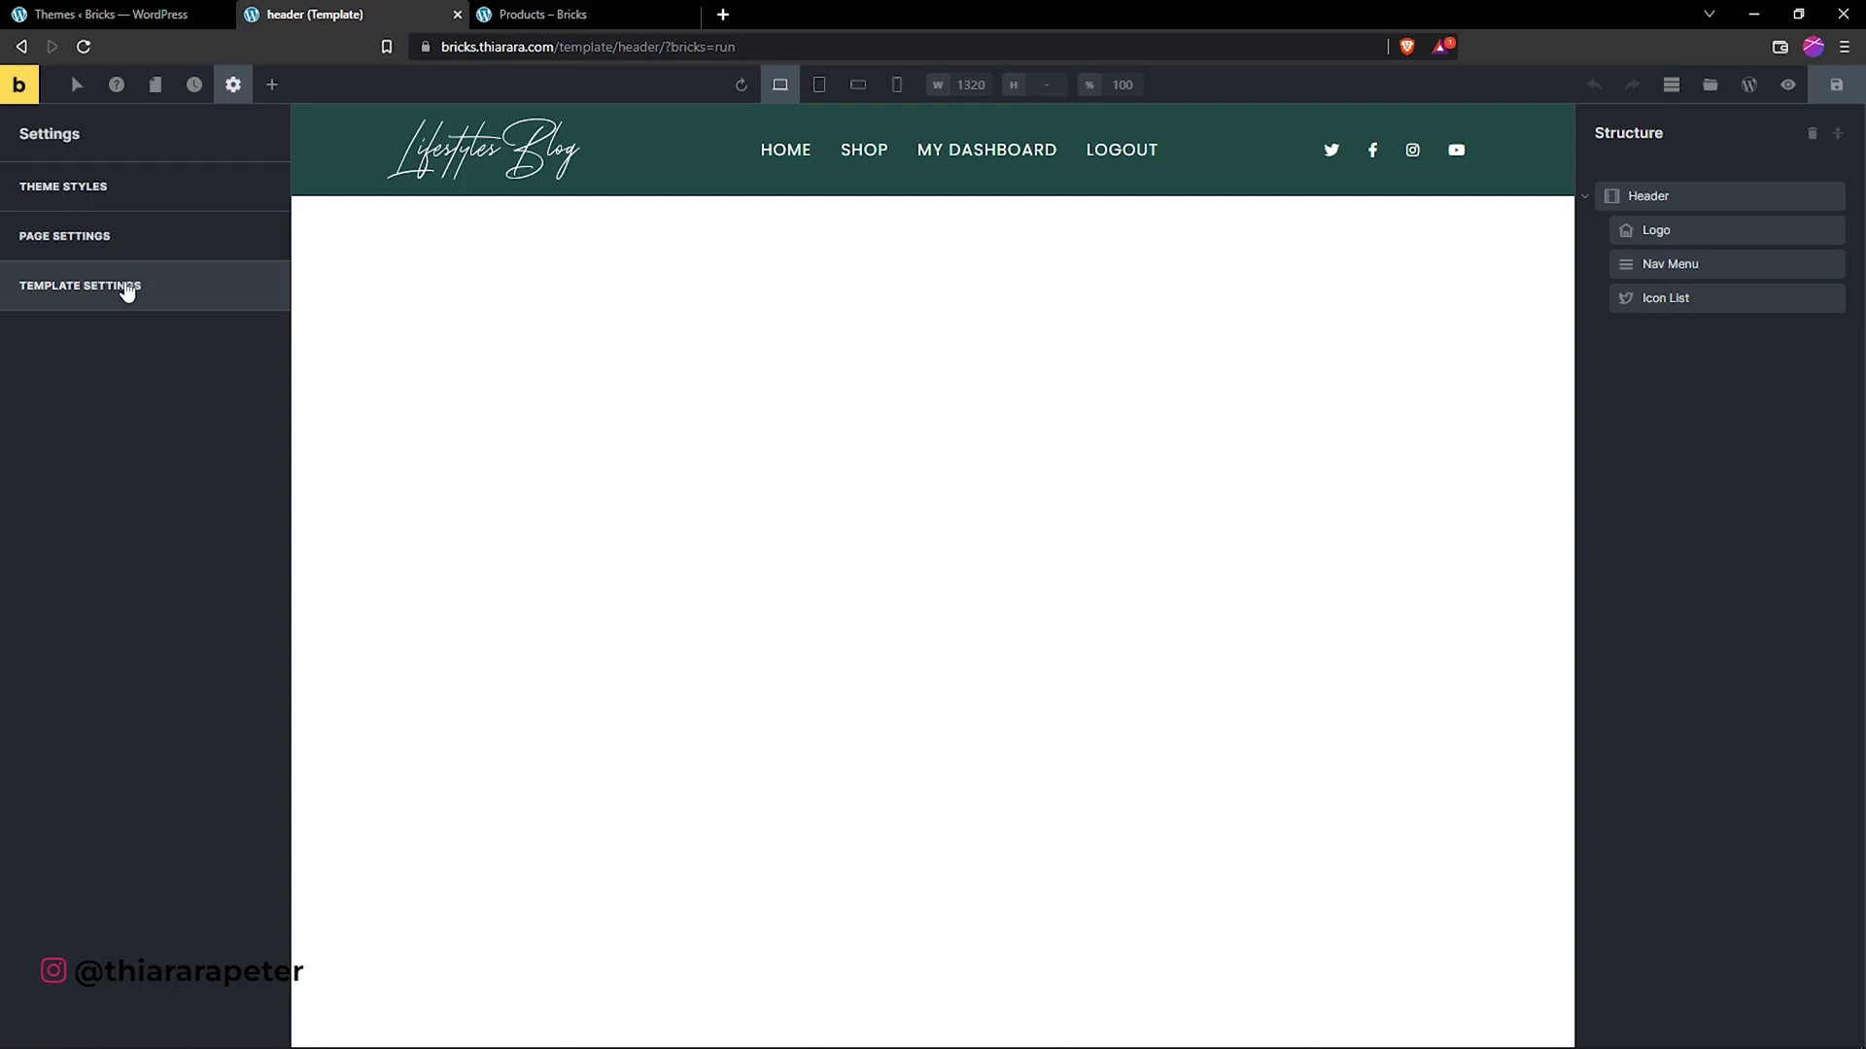
left_click(139, 288)
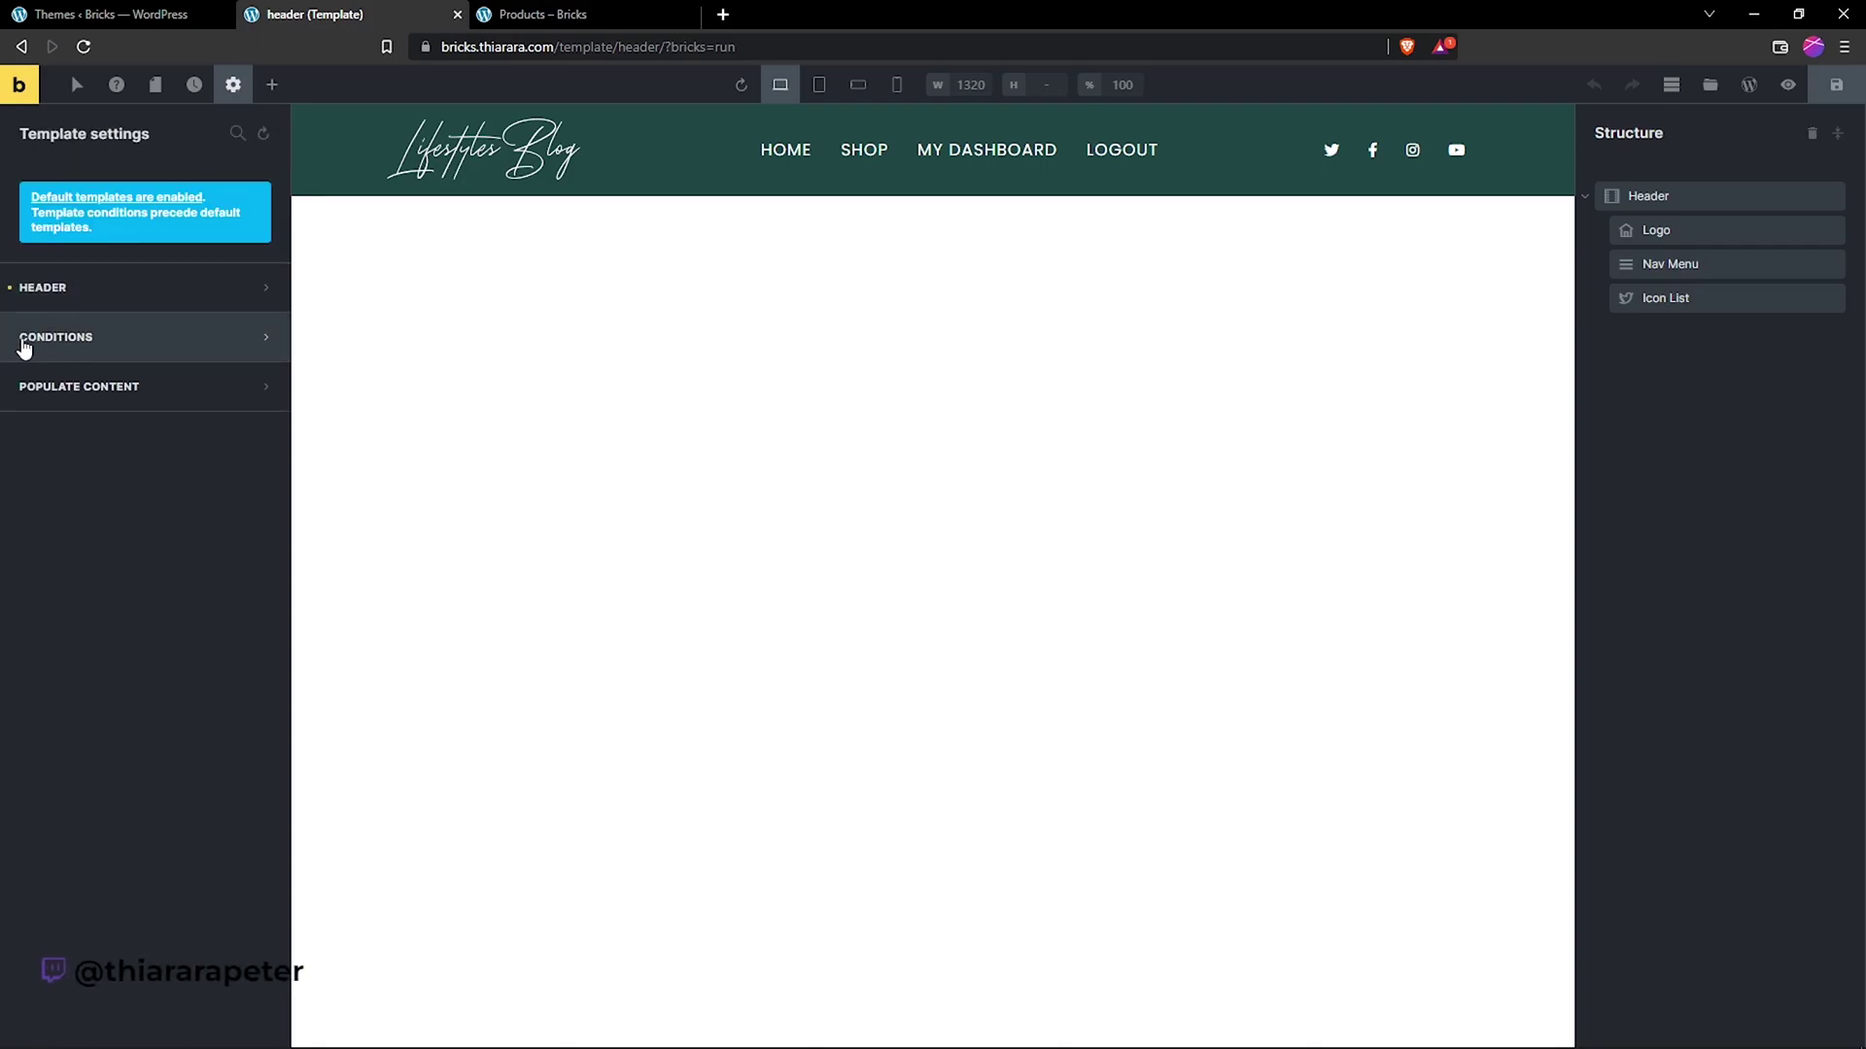
left_click(175, 340)
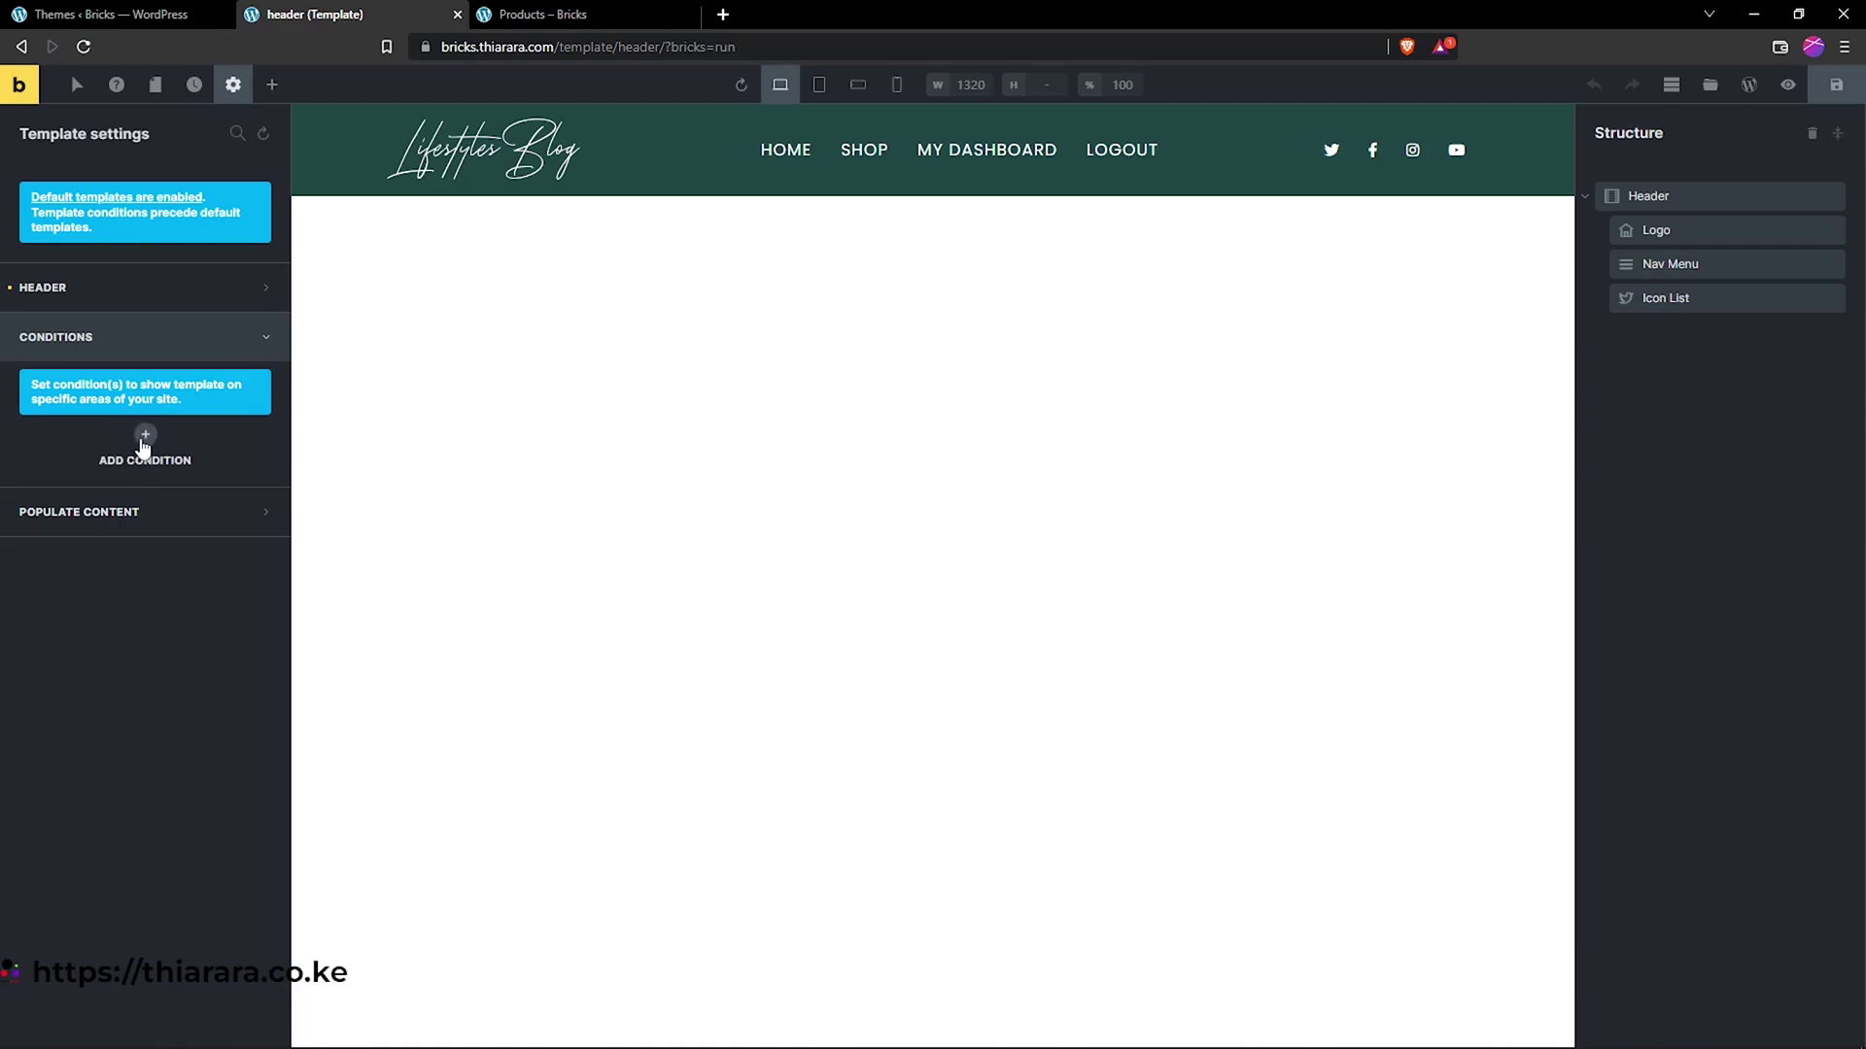
Step: Add a first display condition set to Front page
left_click(146, 436)
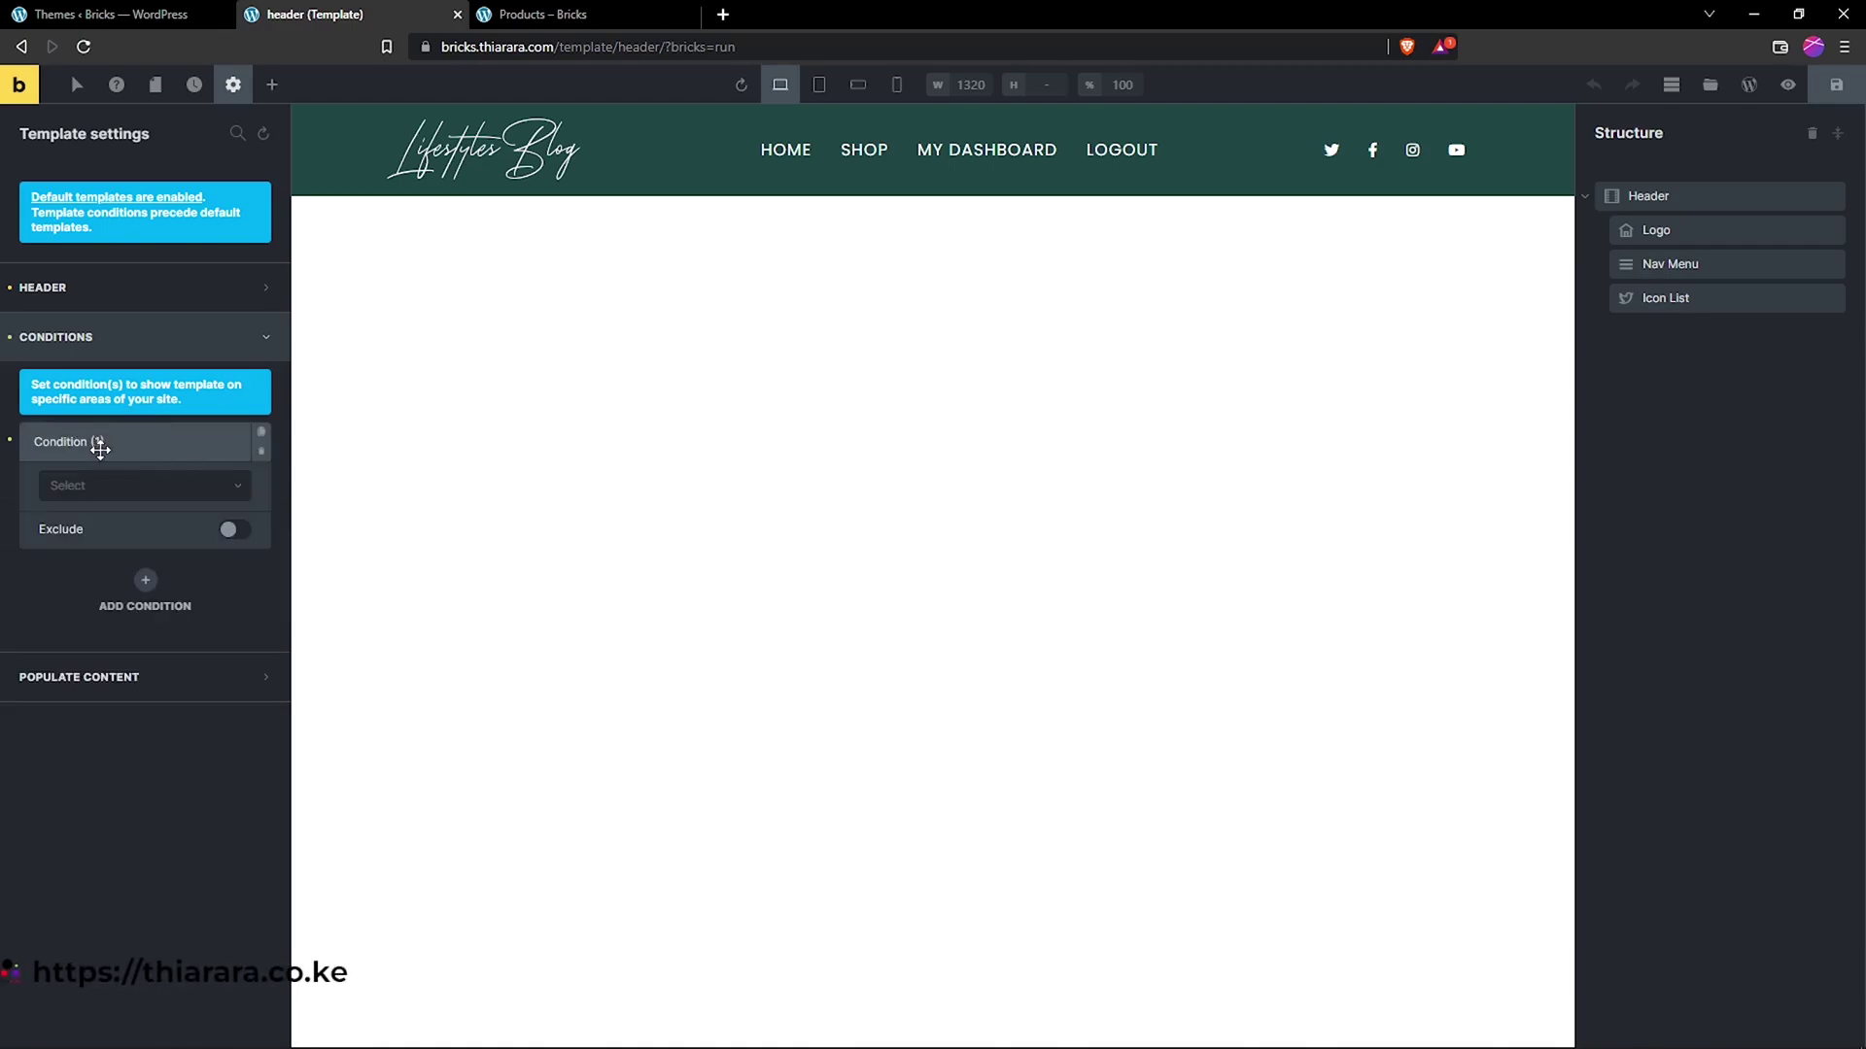
left_click(97, 443)
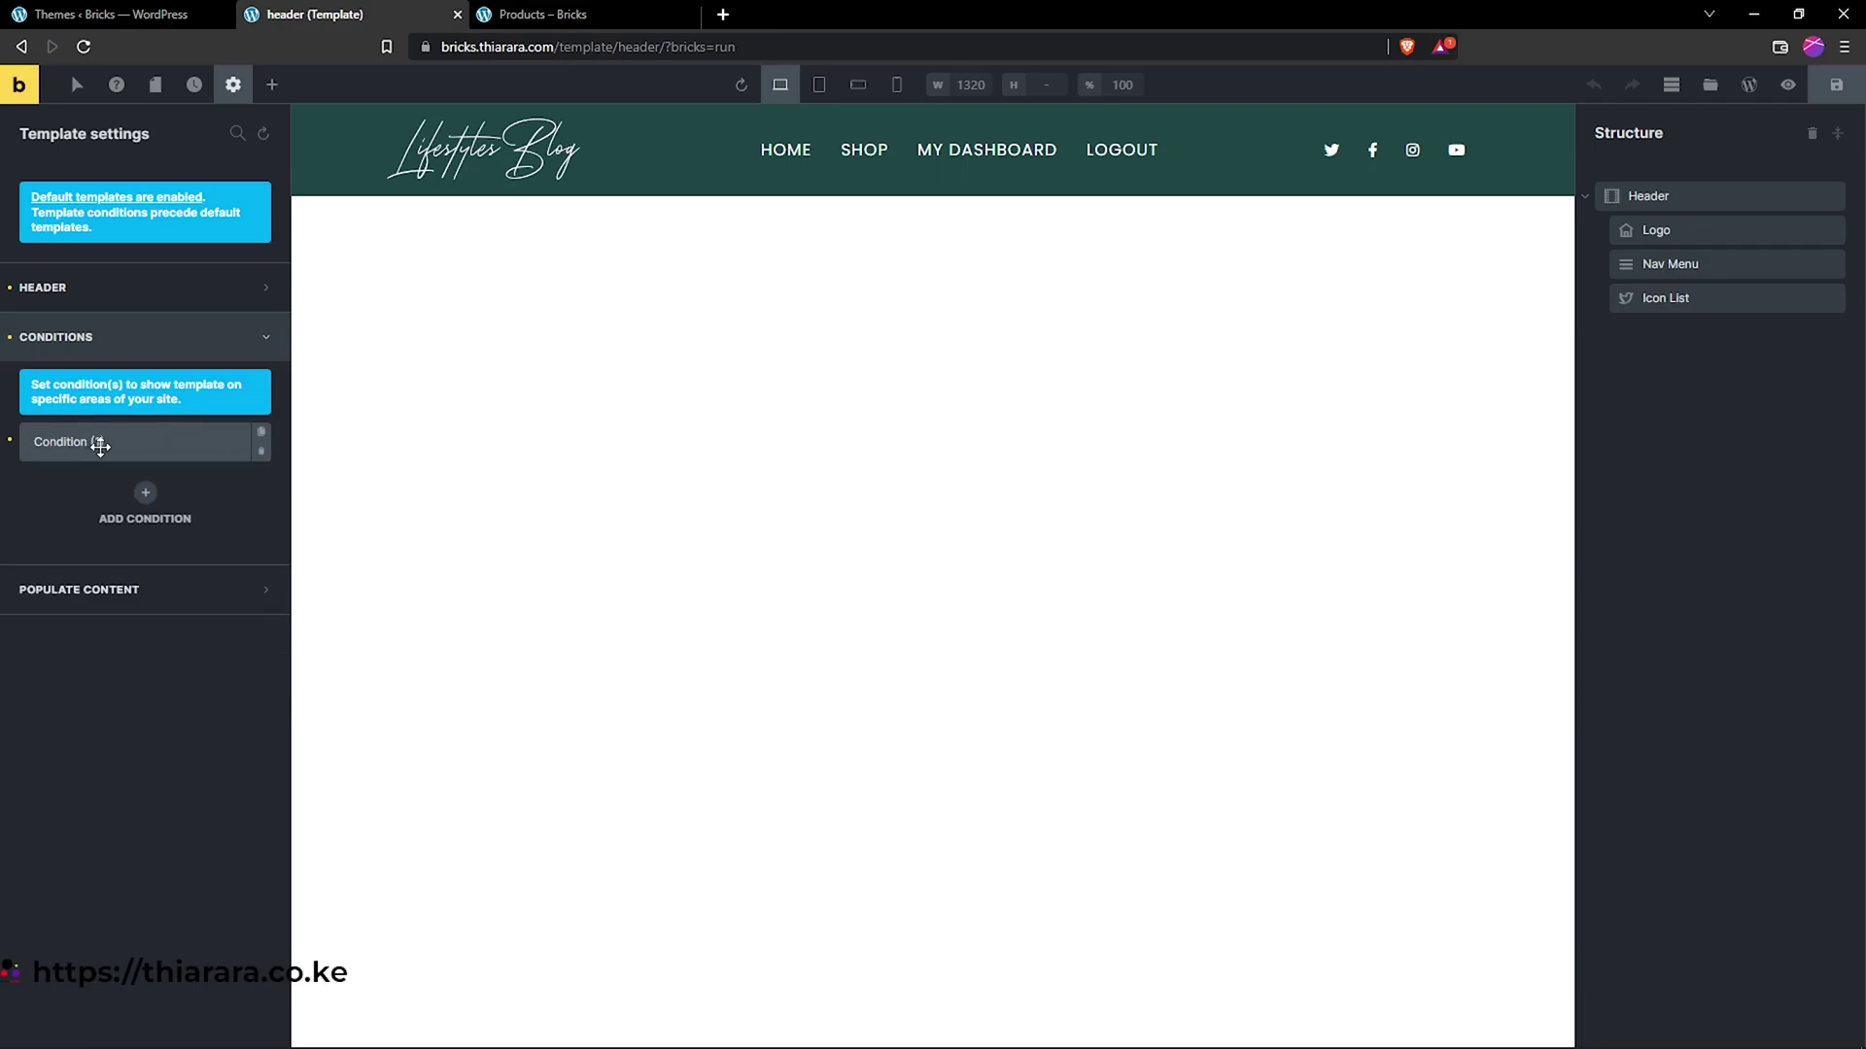
left_click(93, 442)
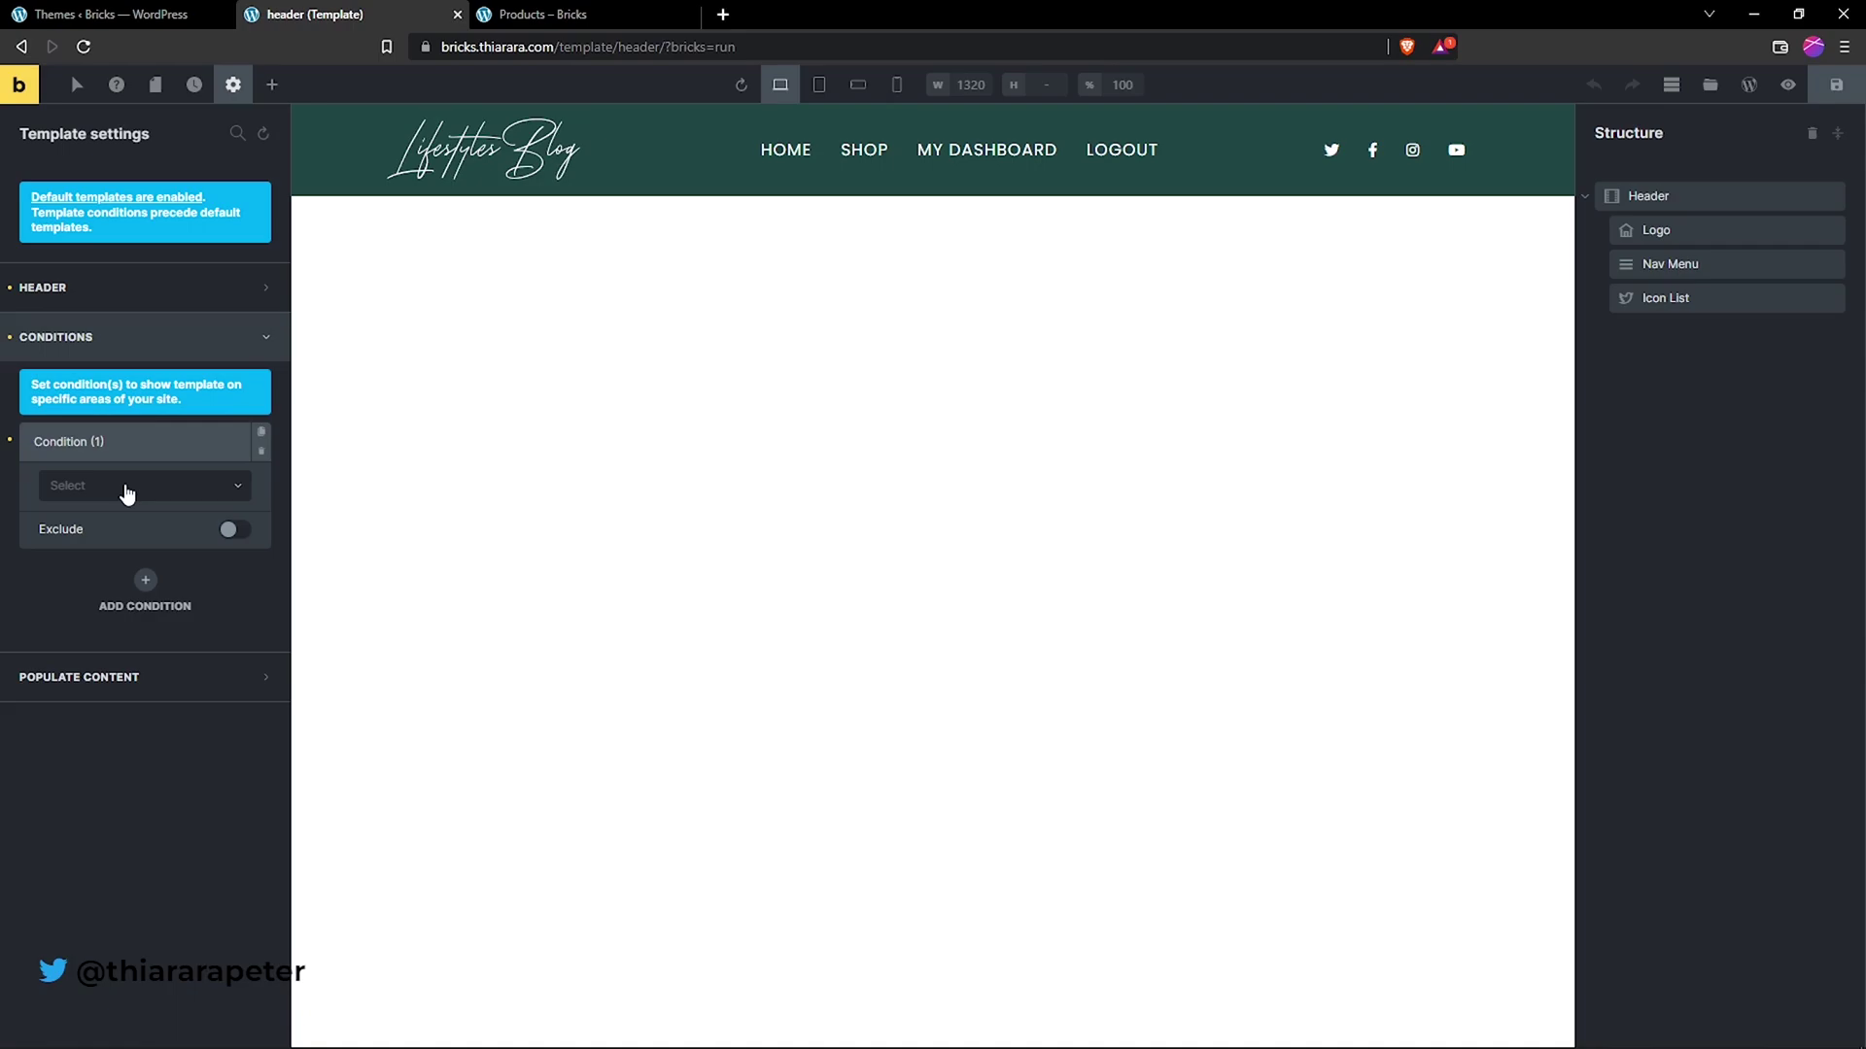
left_click(127, 491)
left_click(176, 450)
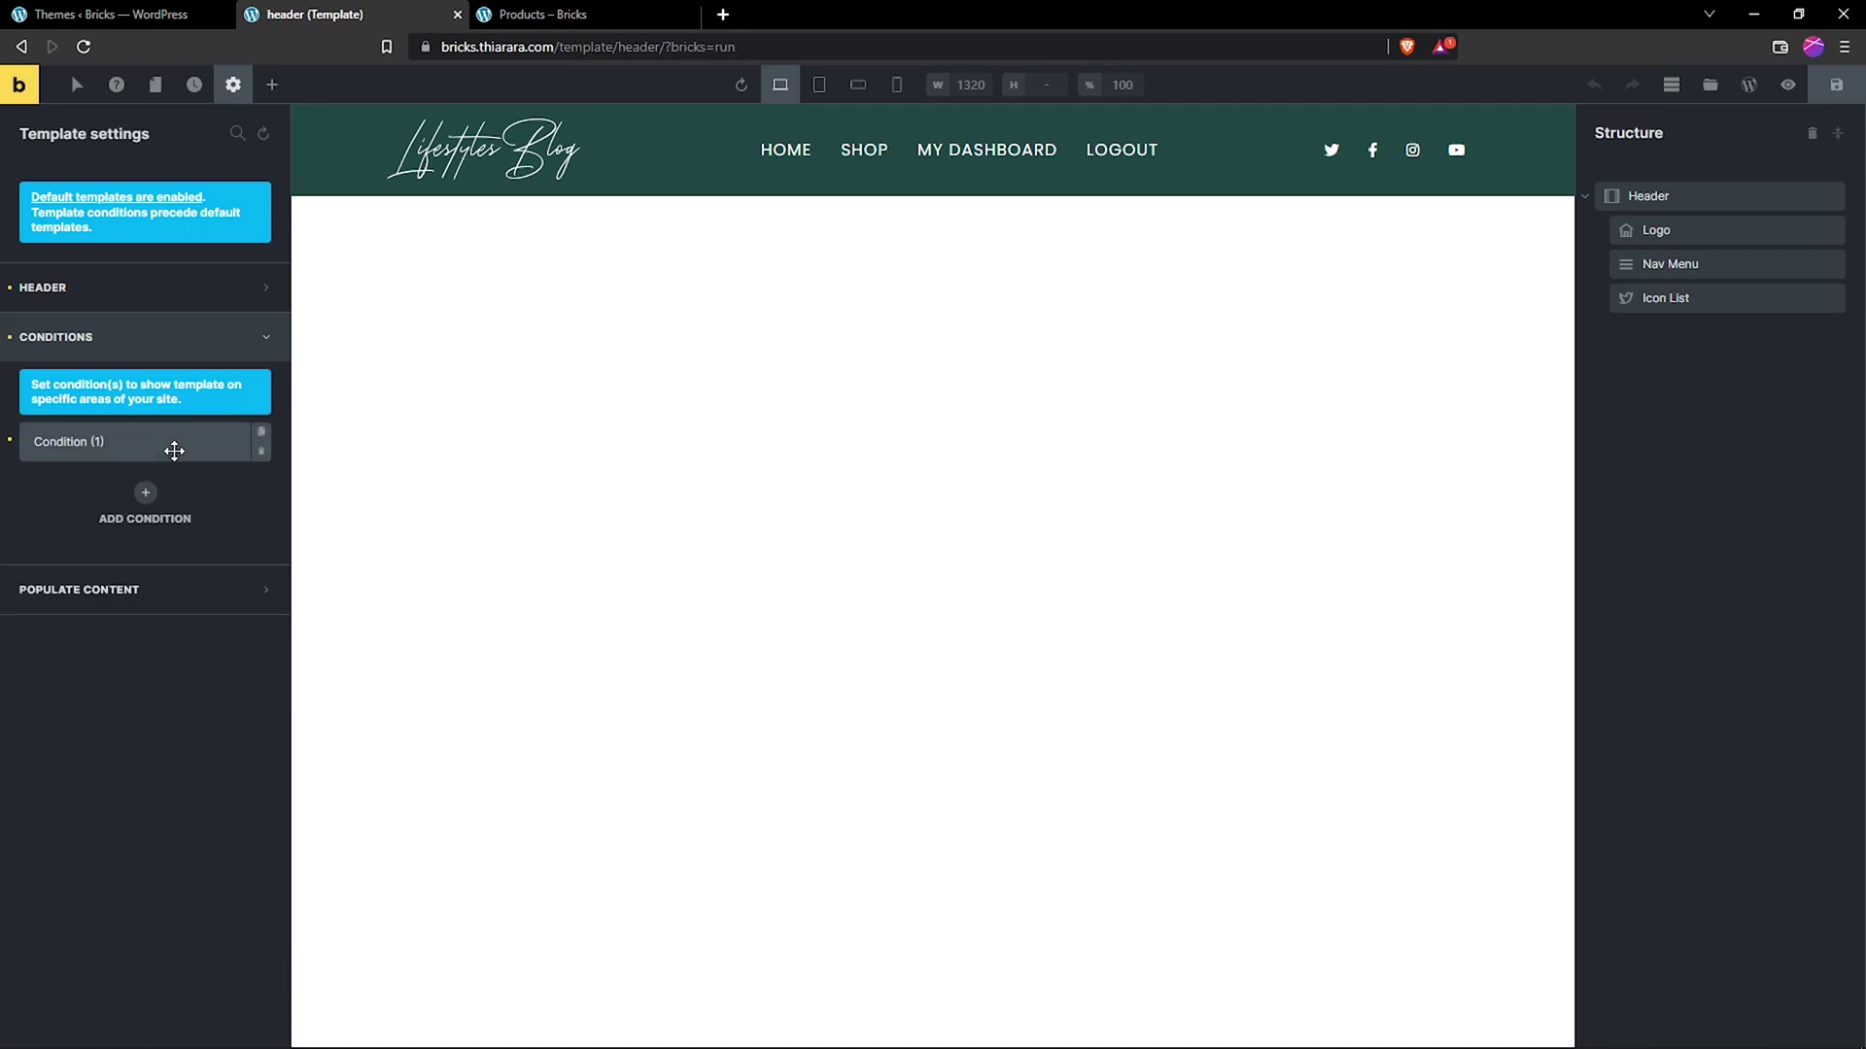
left_click(171, 450)
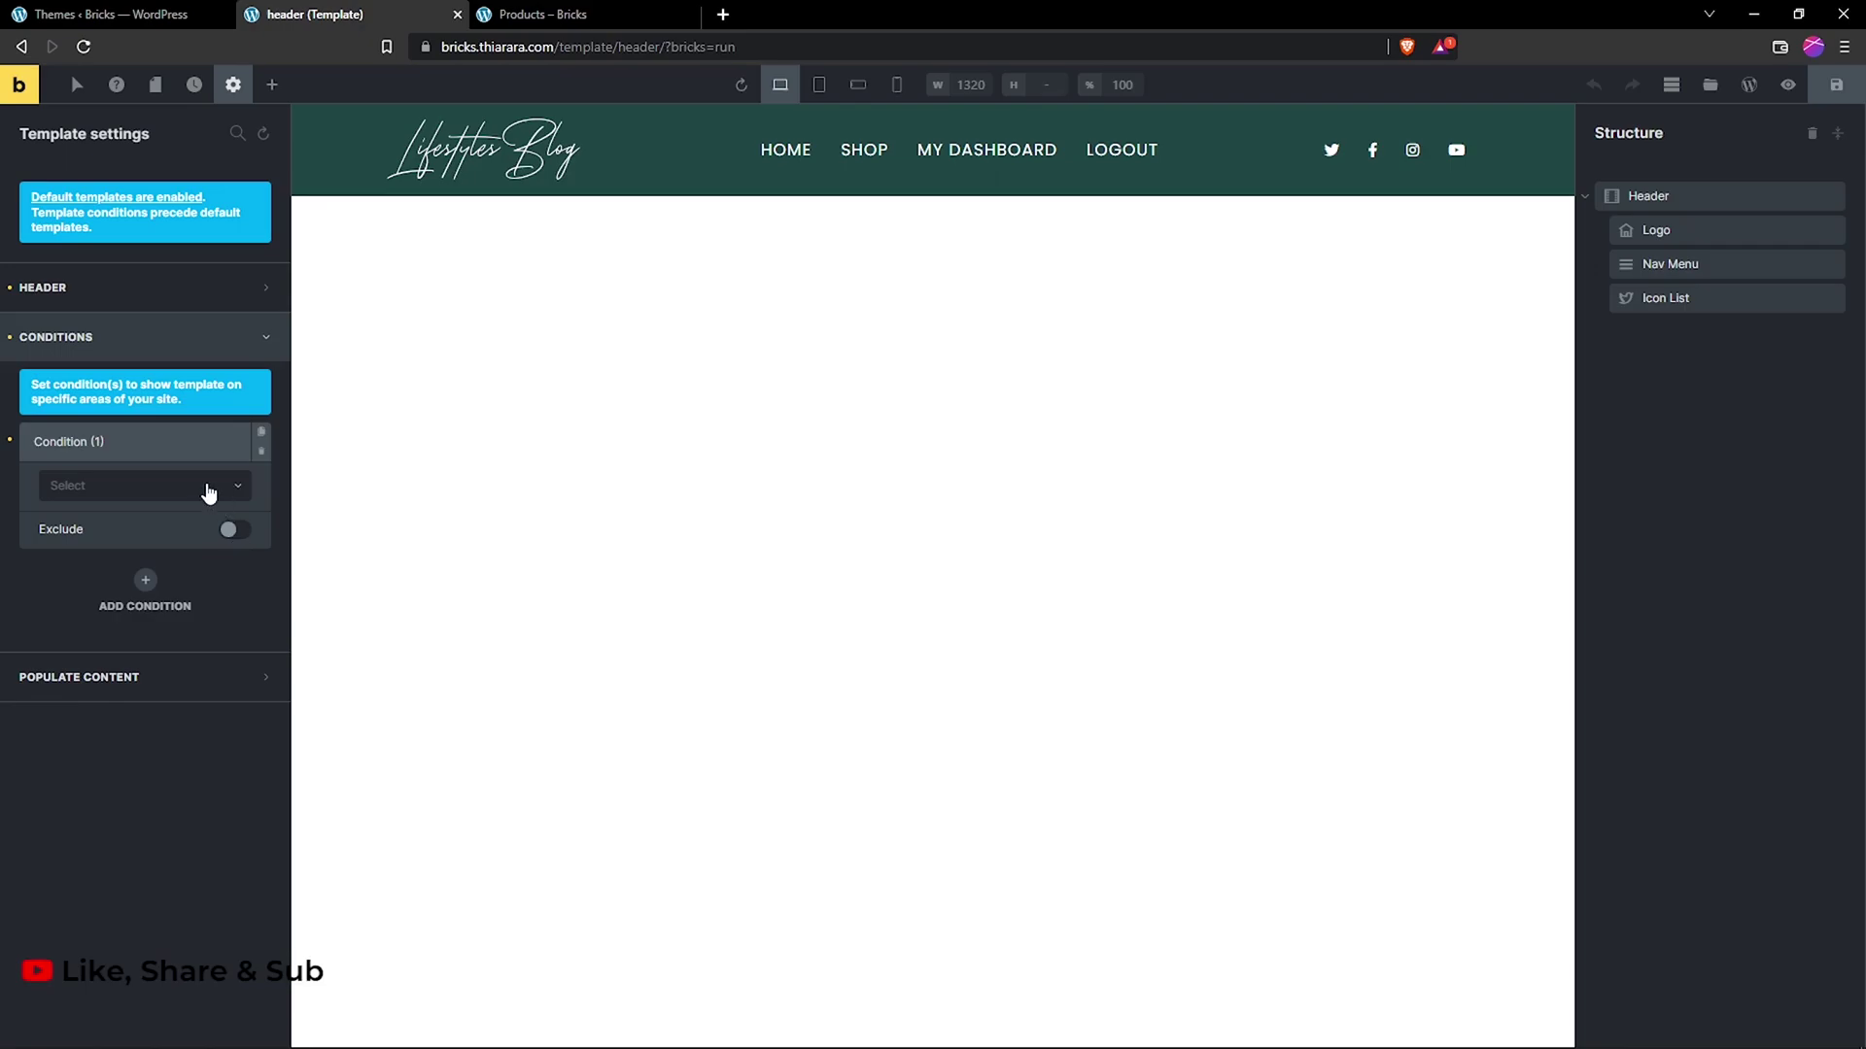
left_click(194, 496)
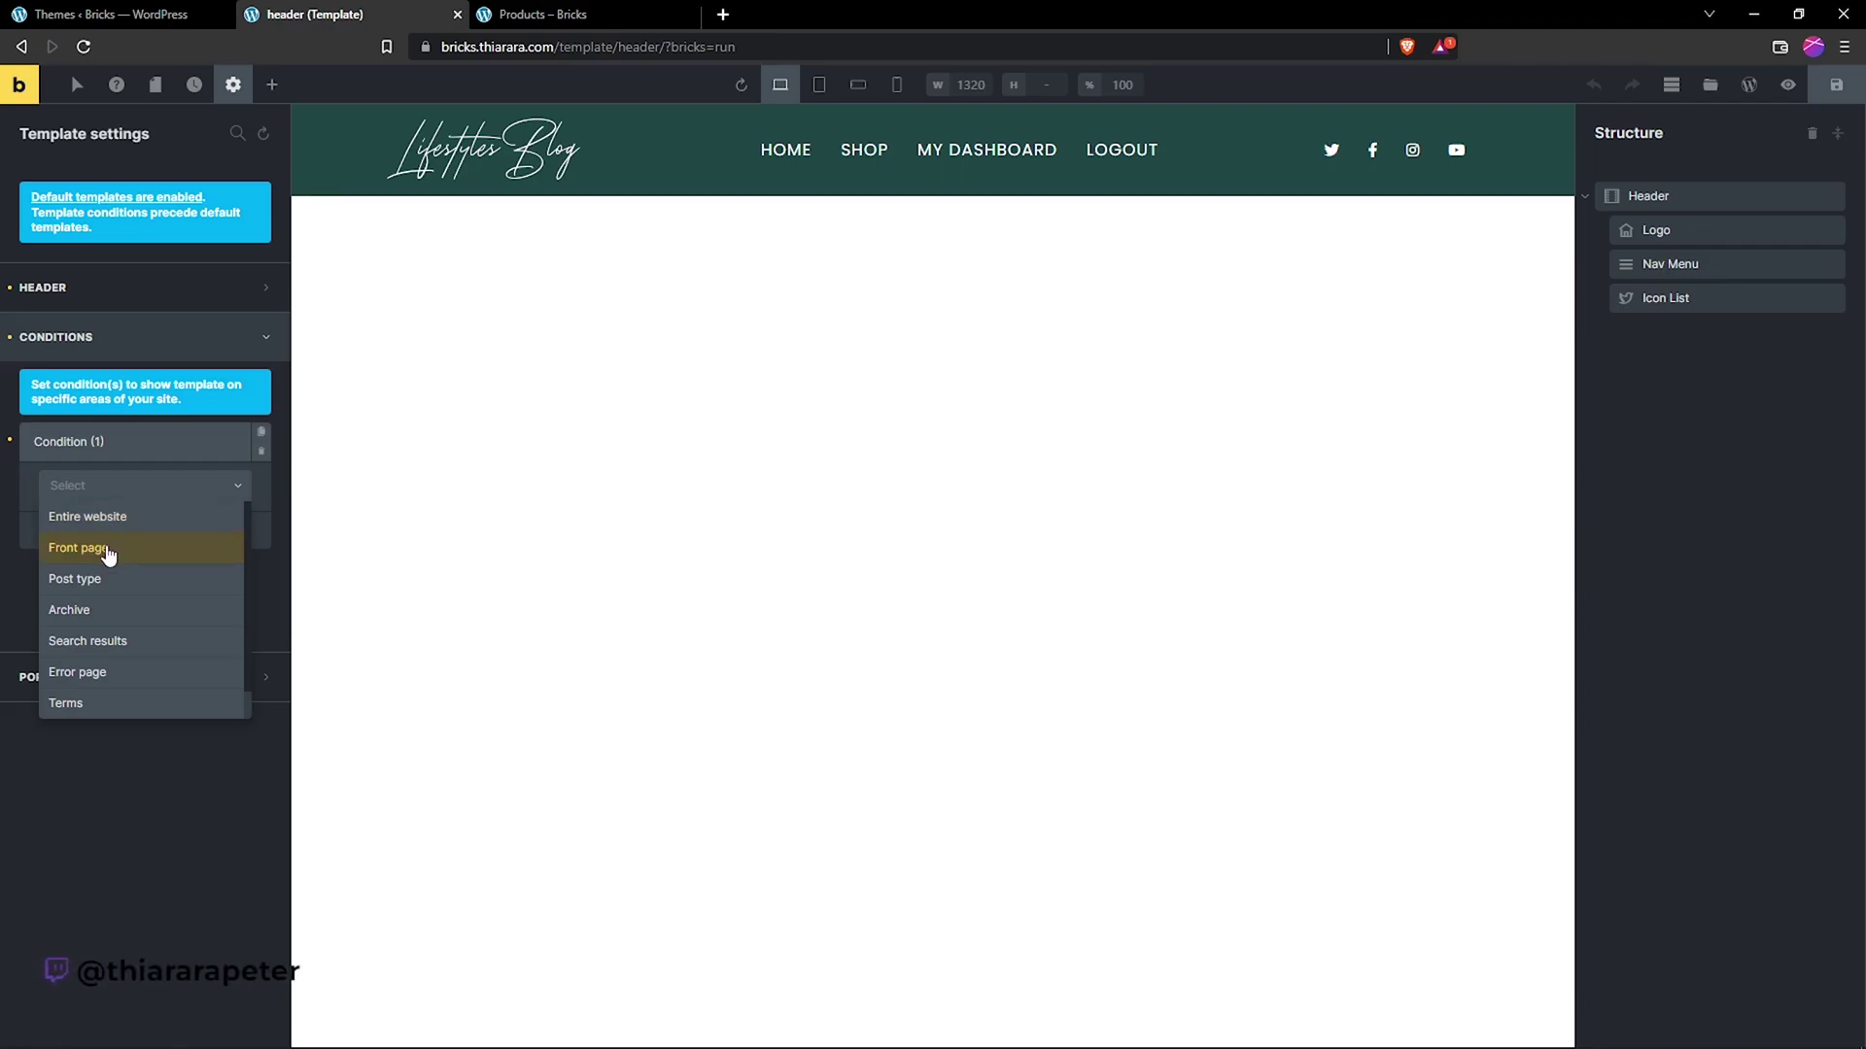
left_click(107, 549)
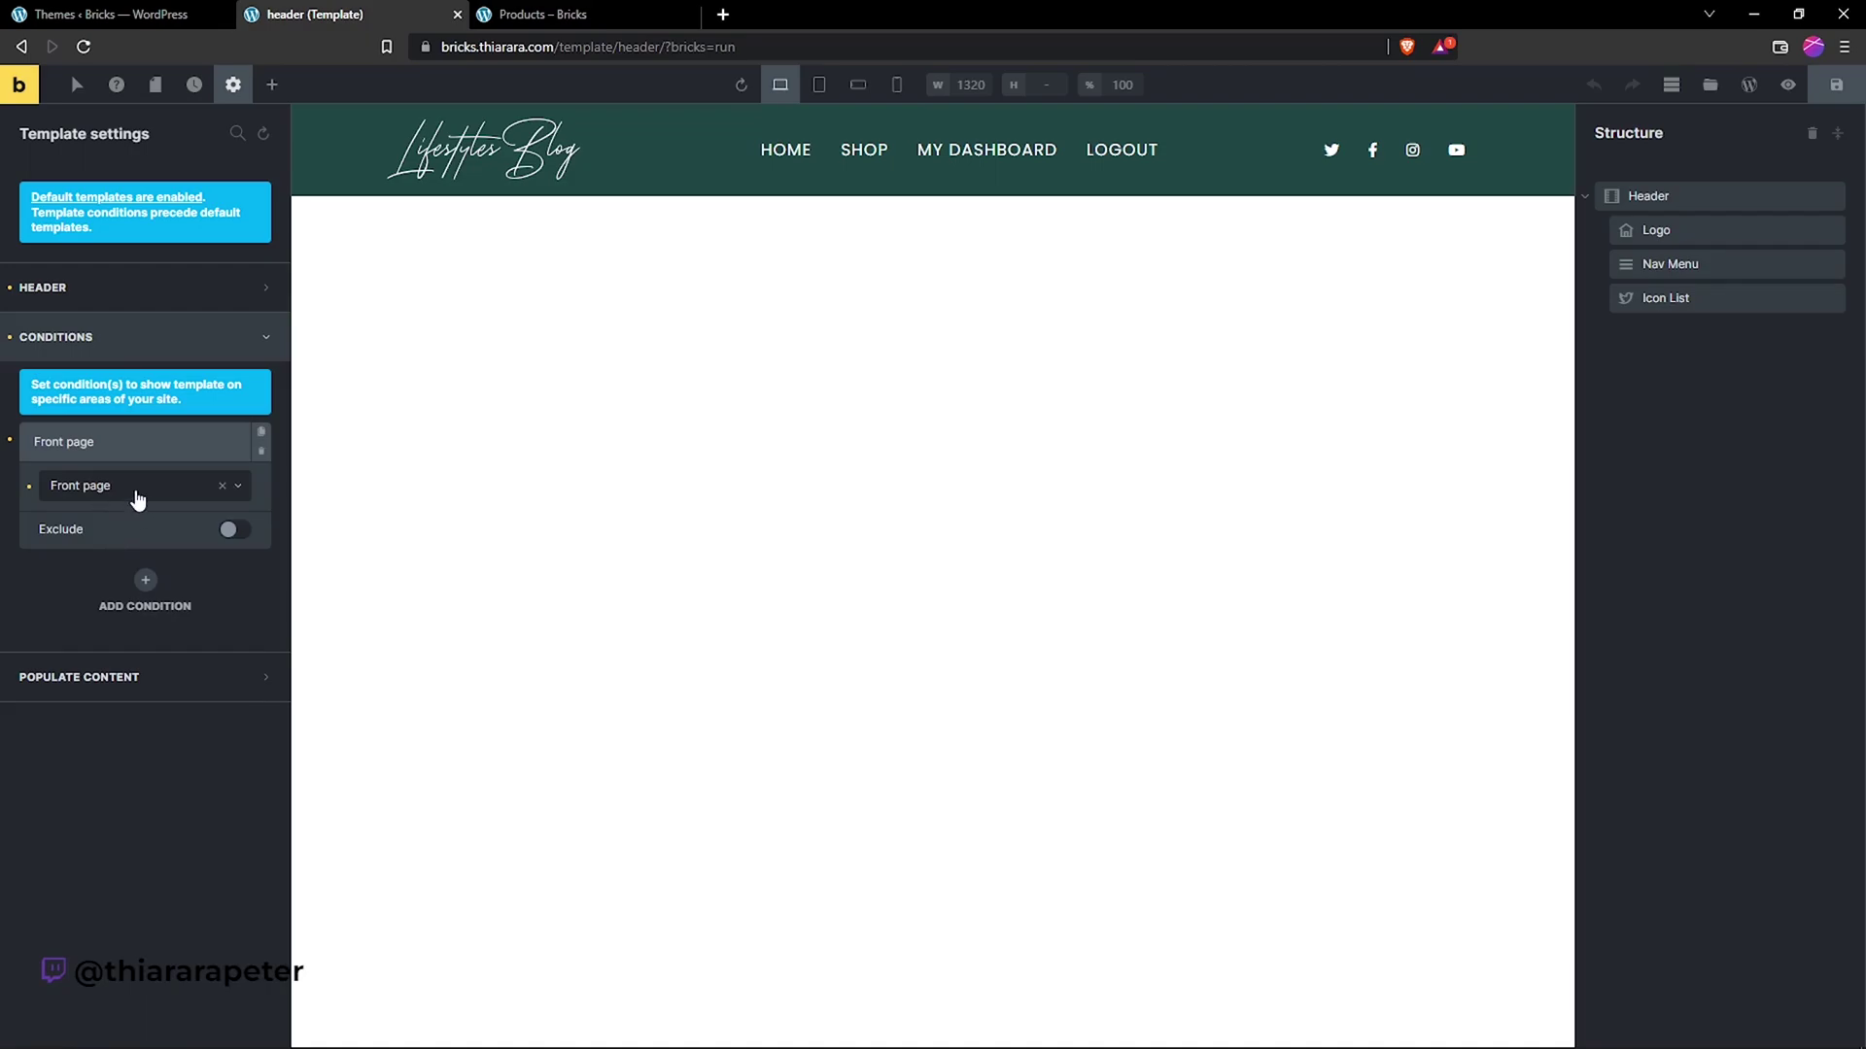
left_click(138, 497)
left_click(137, 496)
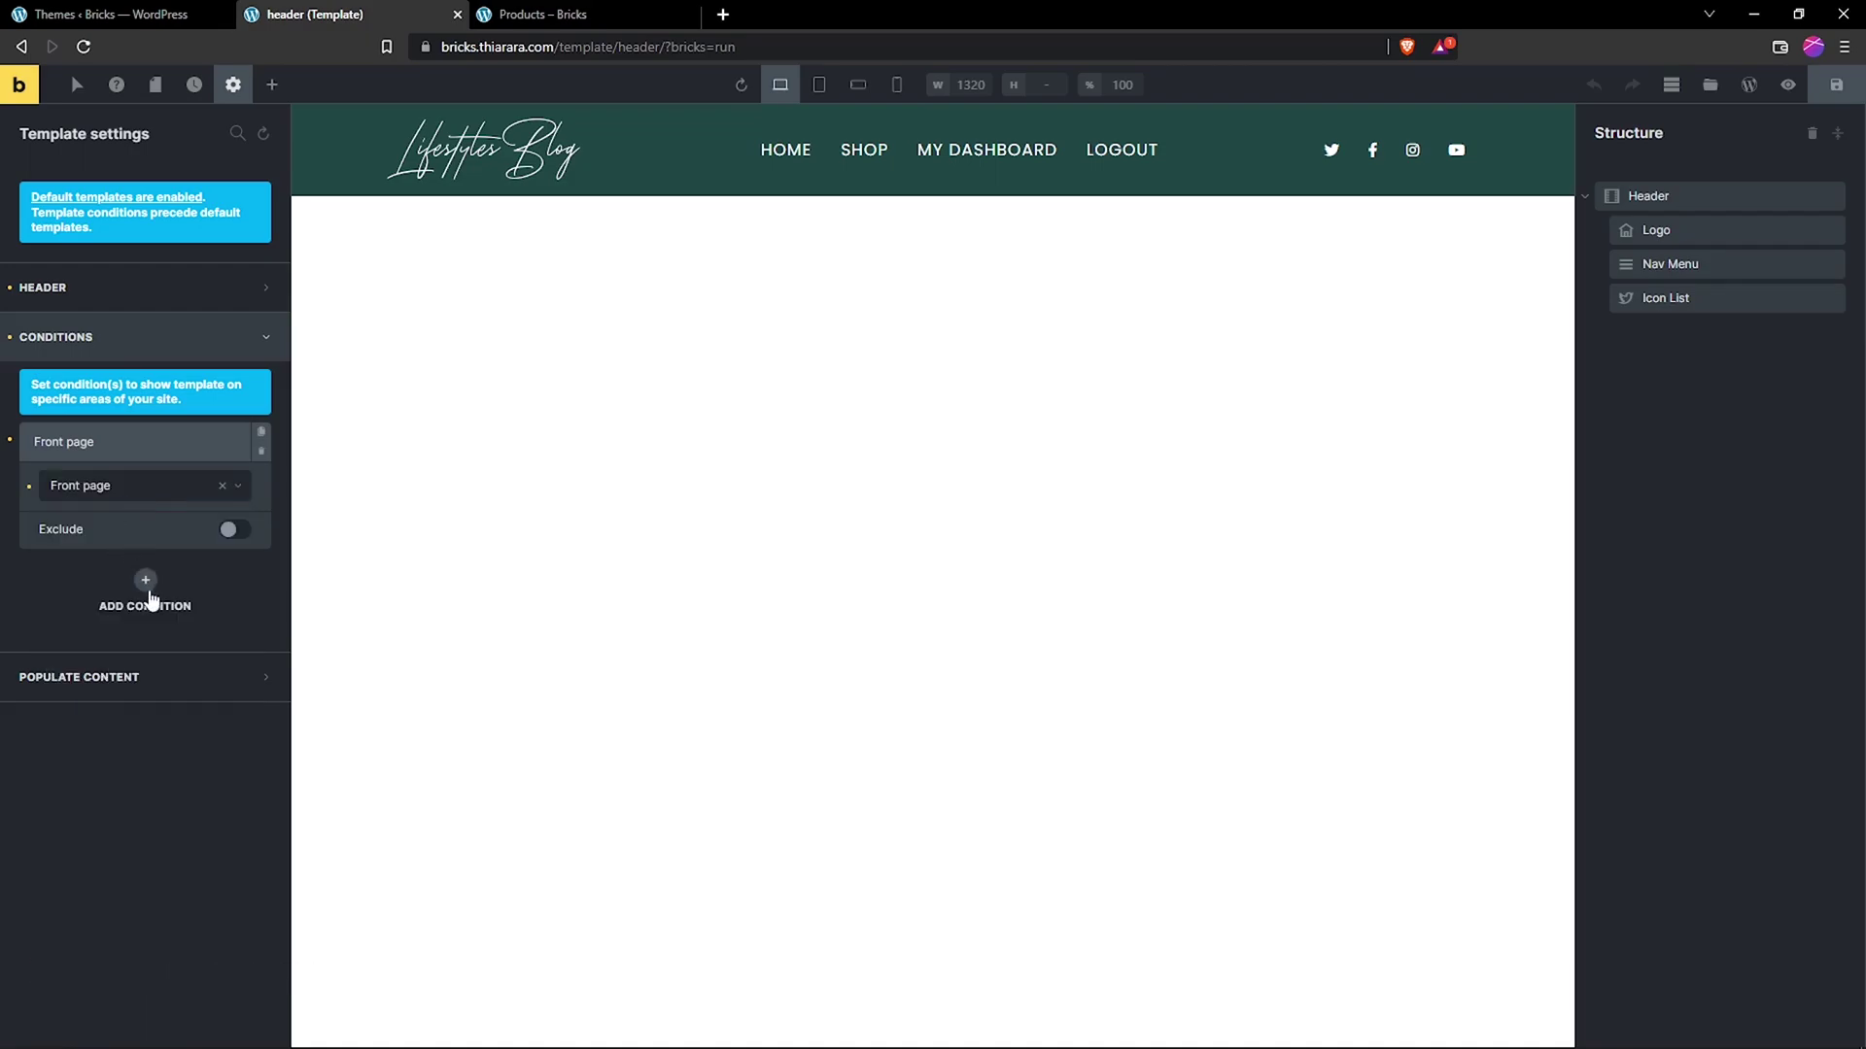
Step: Add Search results and Error page as the second and third conditions
left_click(146, 583)
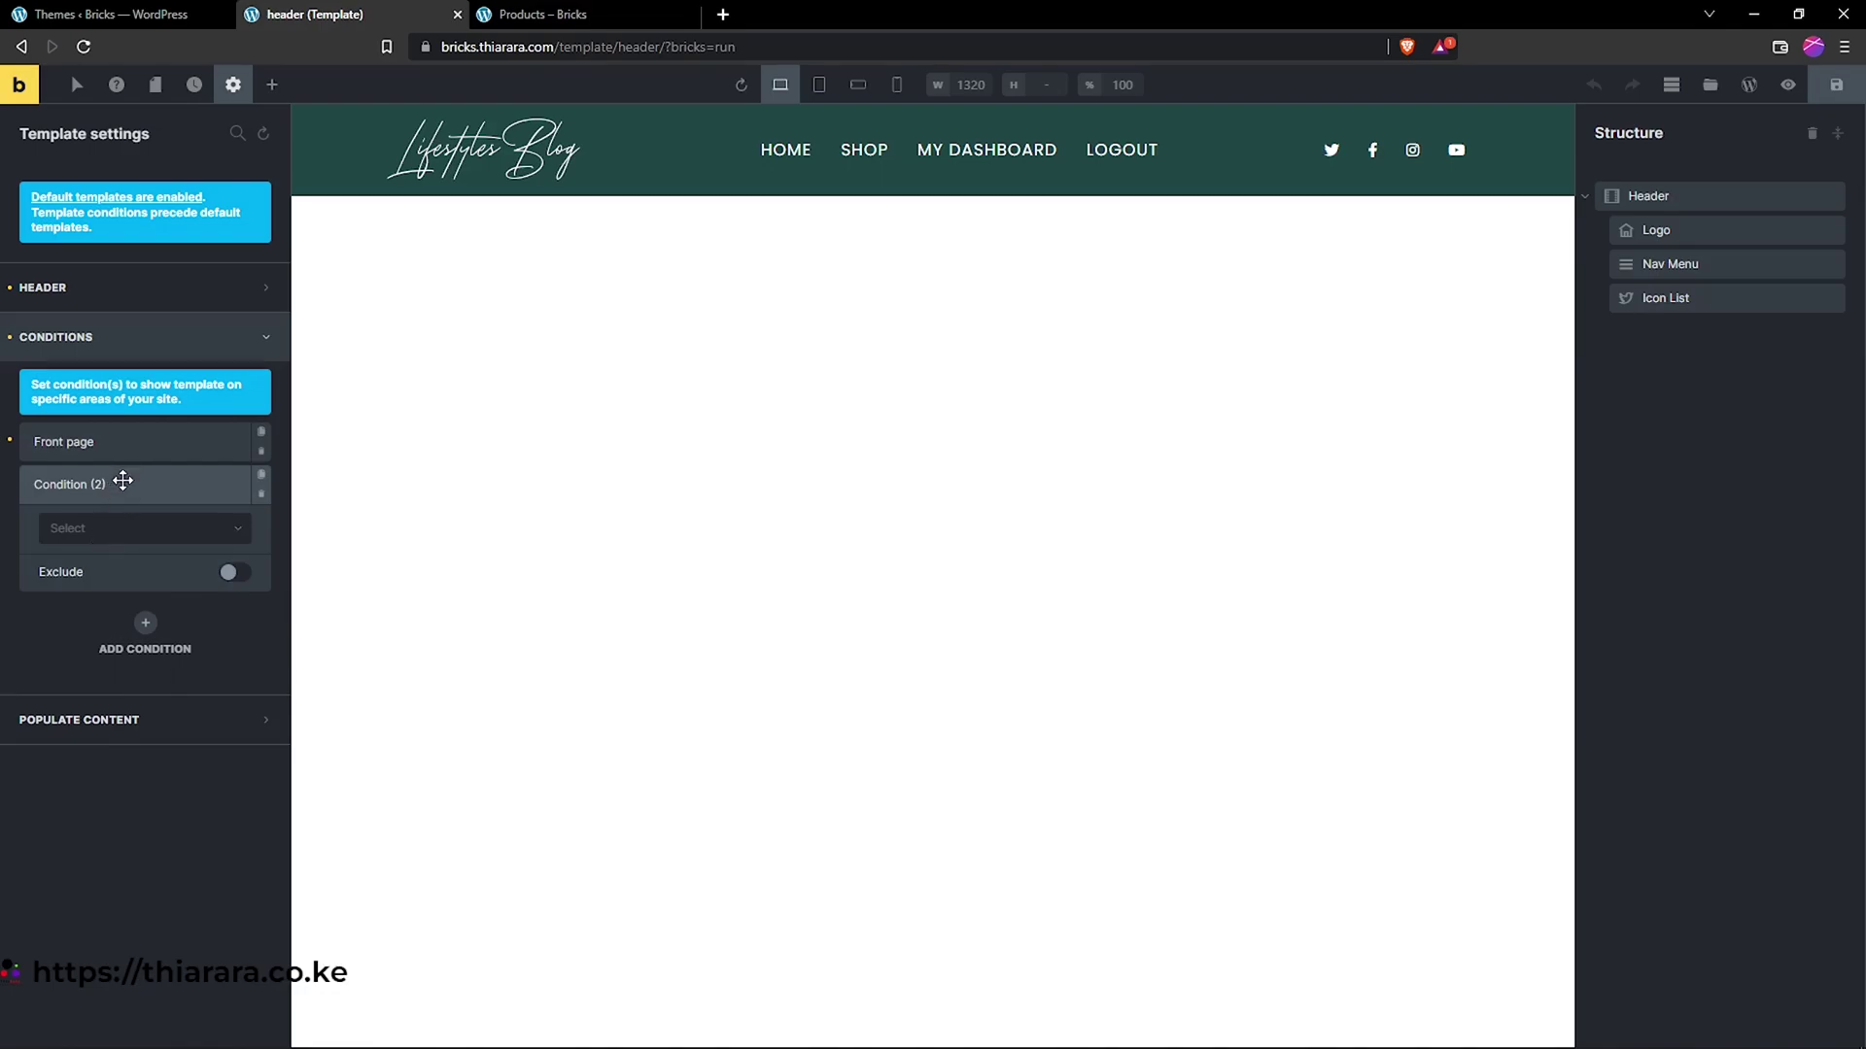
left_click(110, 532)
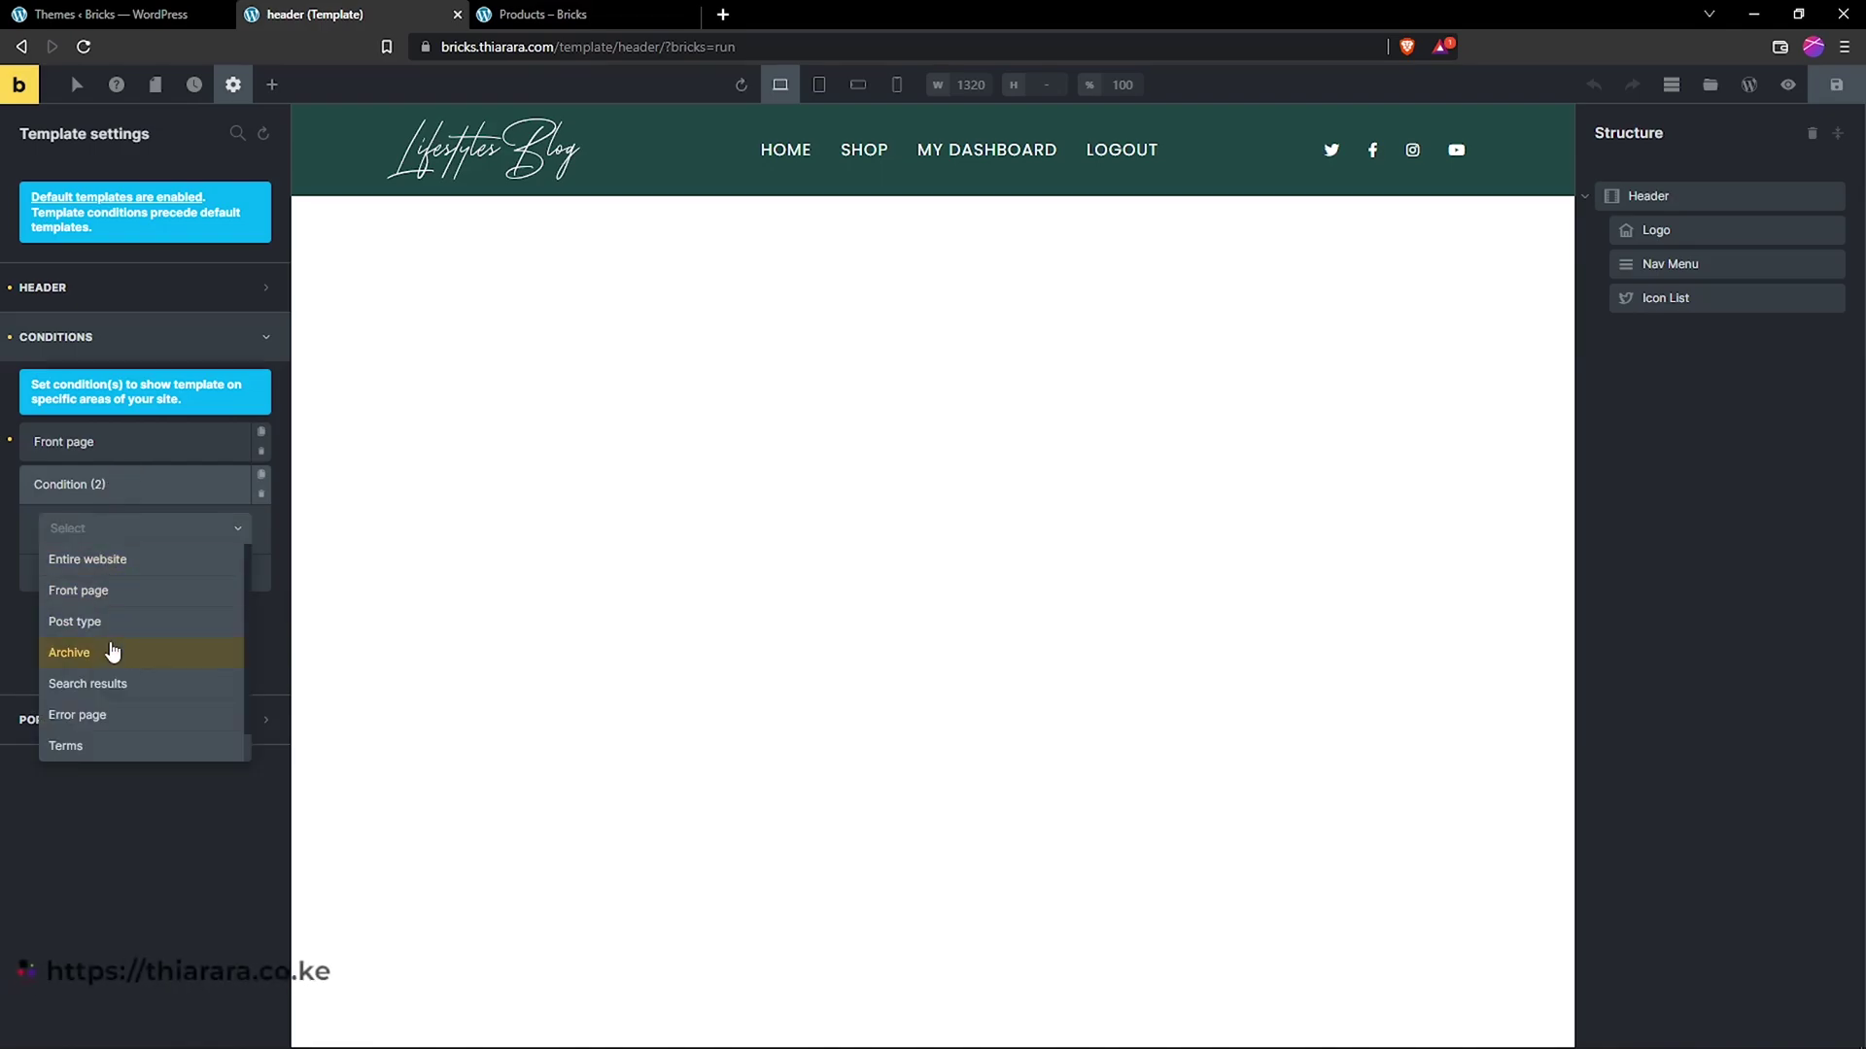
left_click(97, 685)
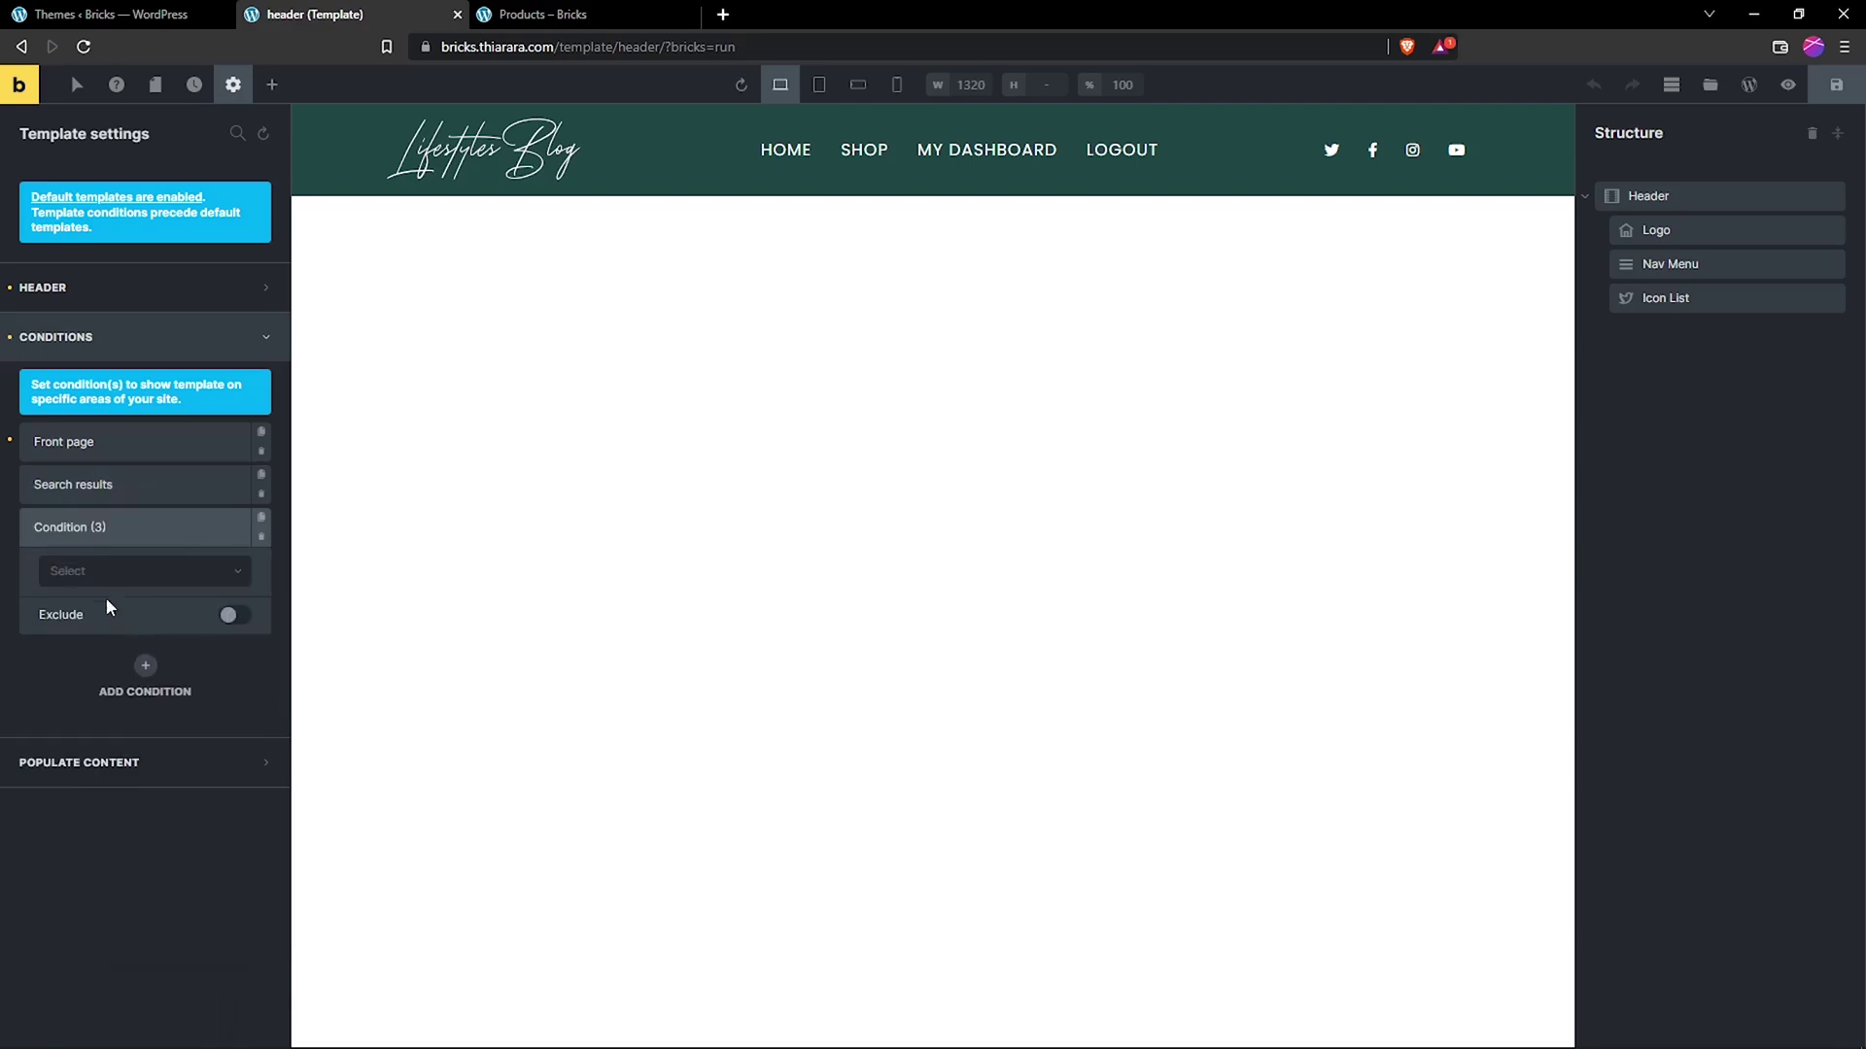
left_click(107, 573)
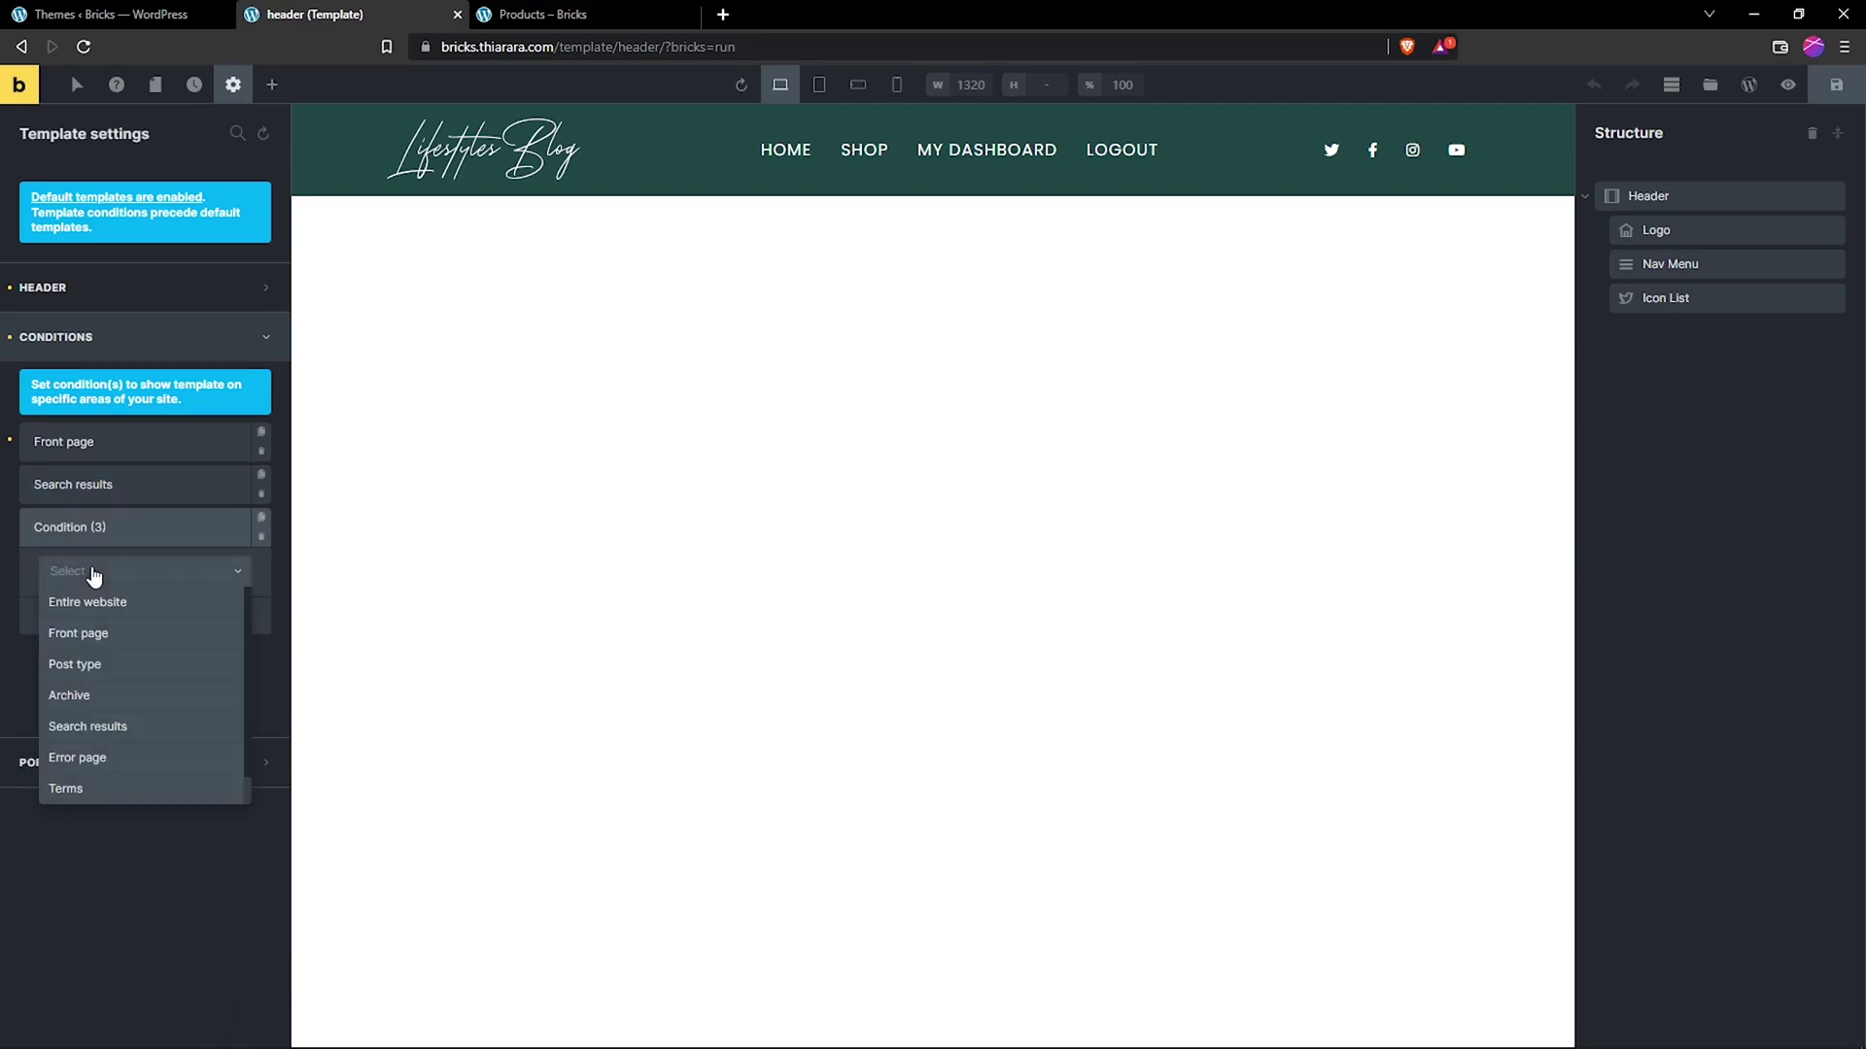
left_click(93, 767)
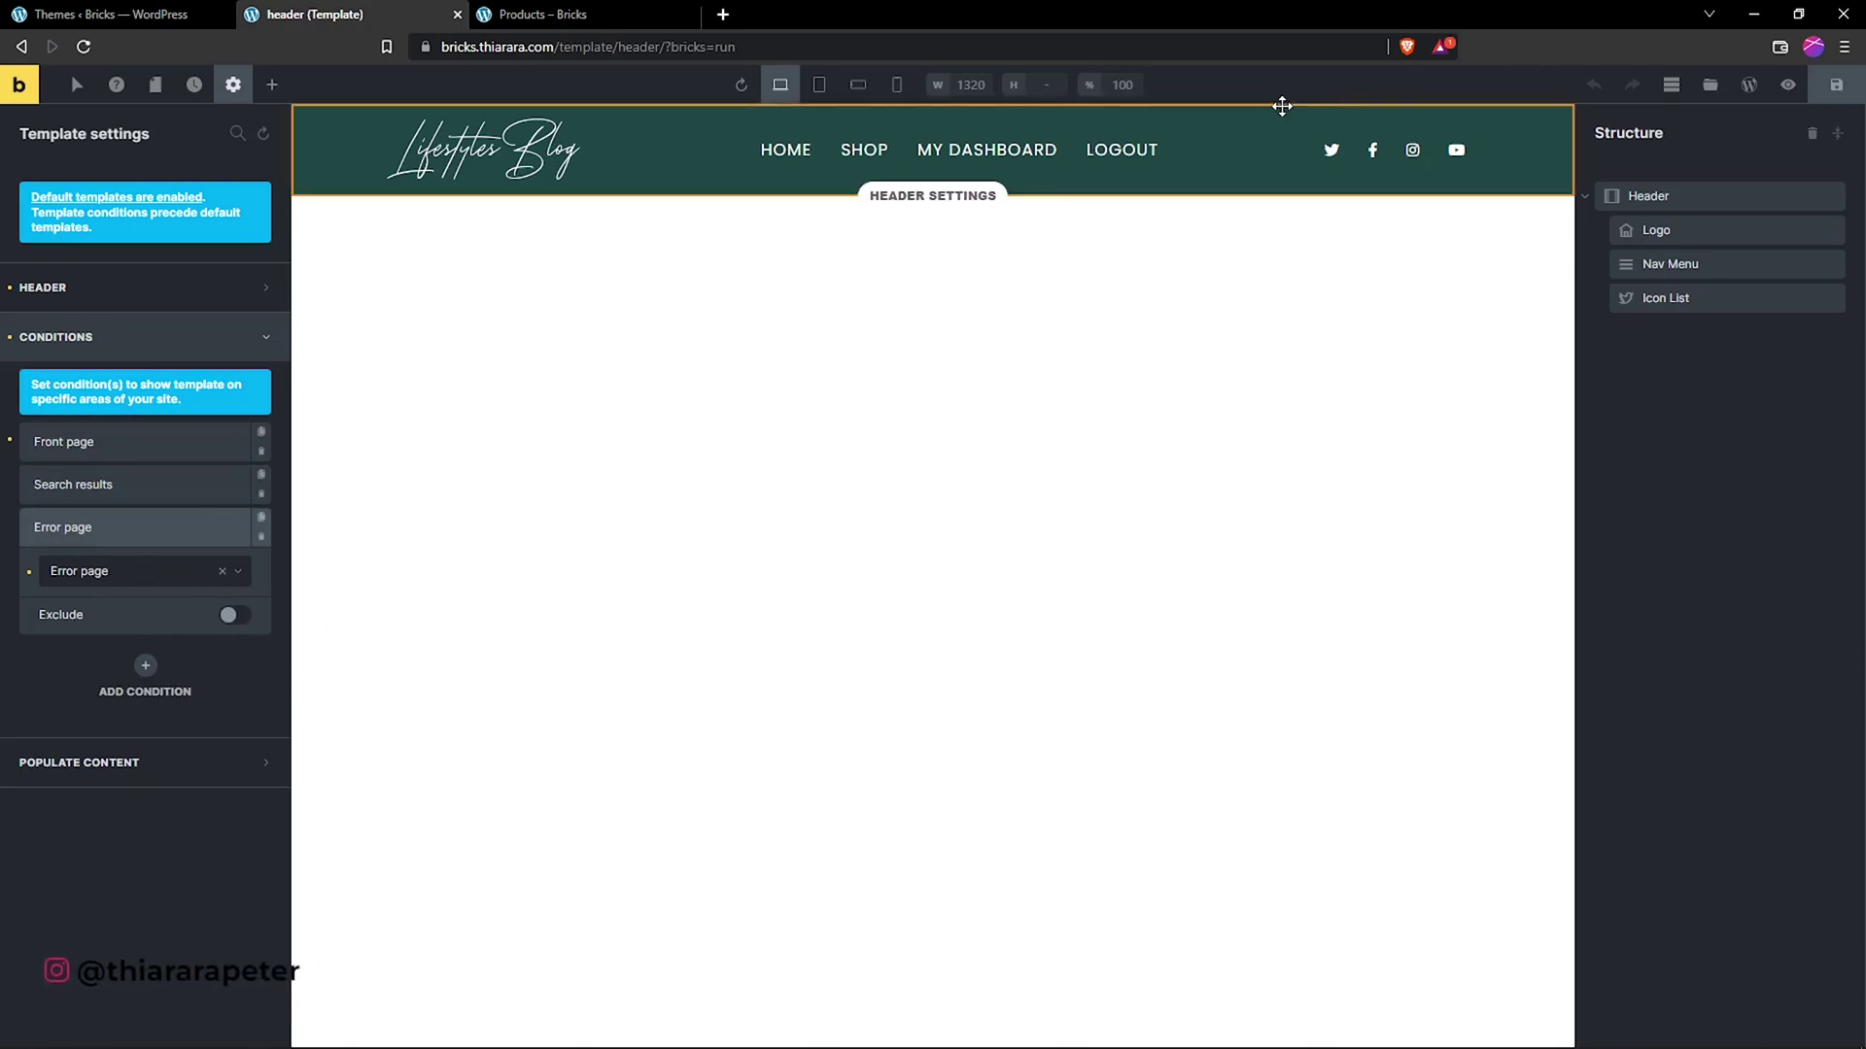
Step: Save the header template, reload the Shop and Home pages, and open its front-end preview
left_click(1851, 94)
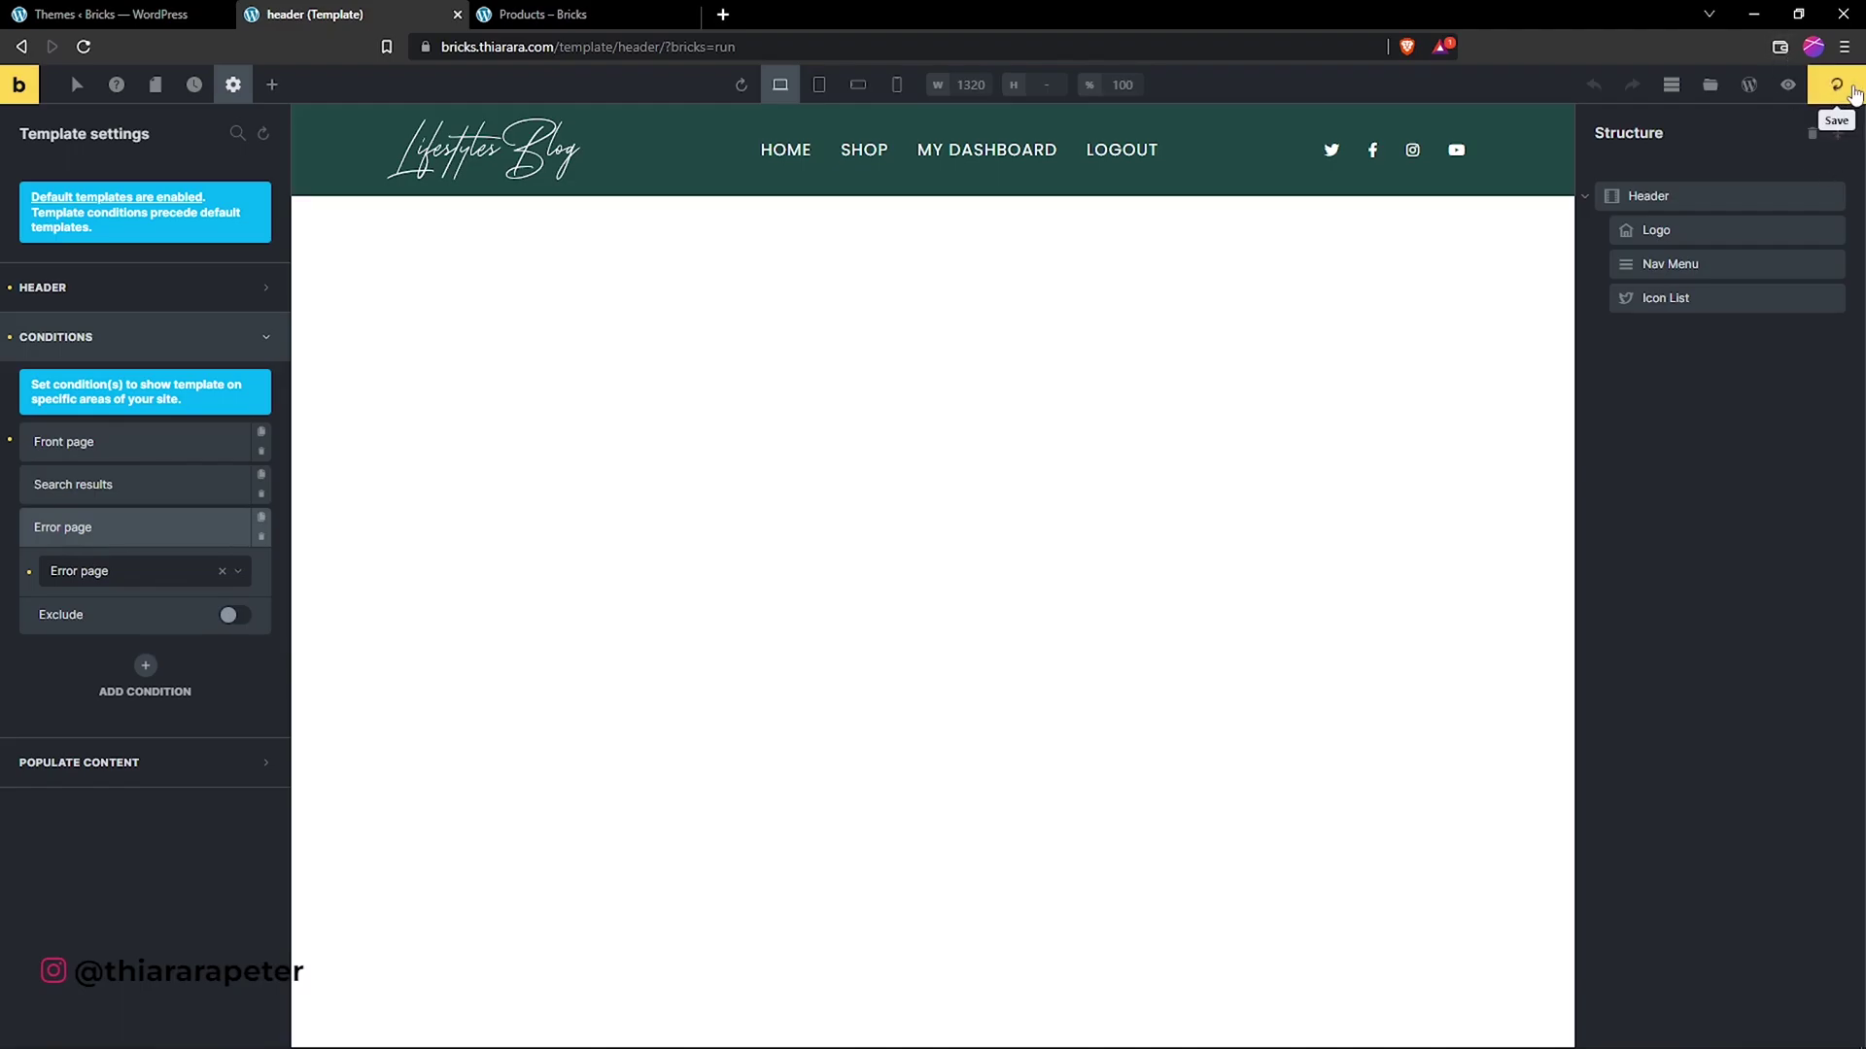
left_click(544, 14)
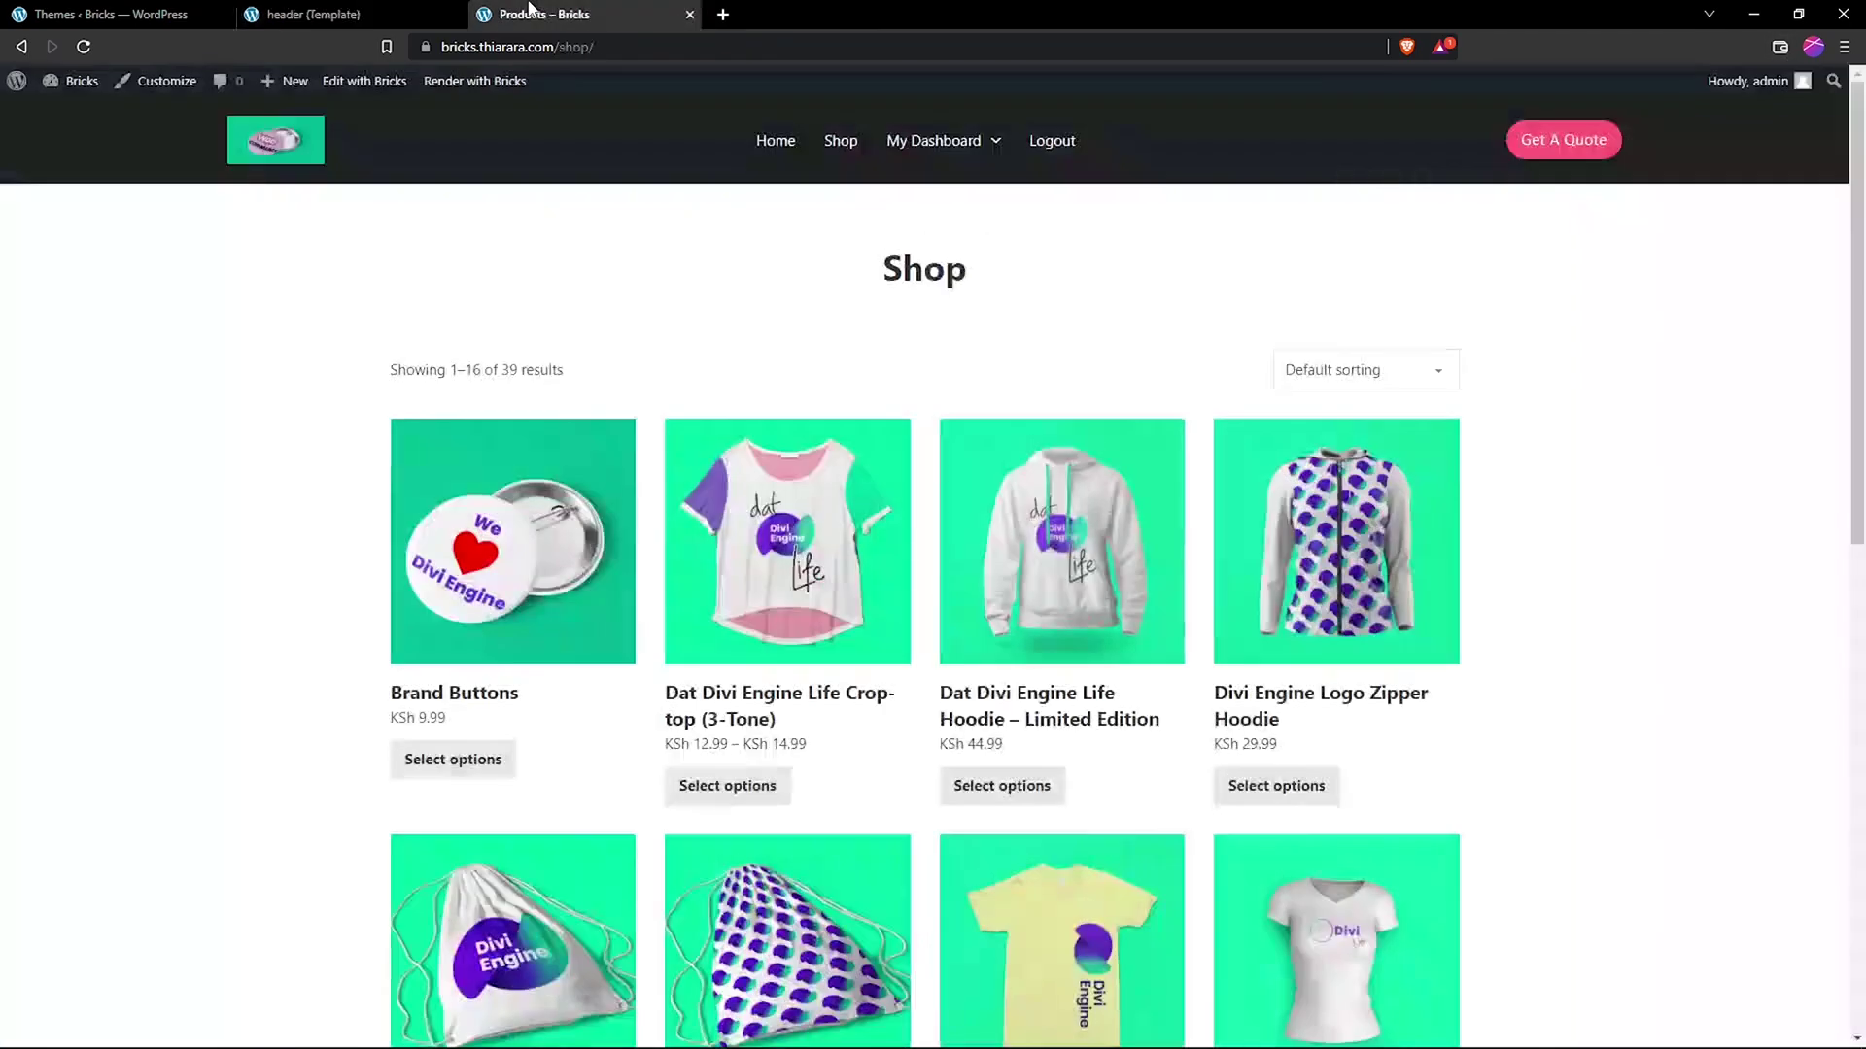
left_click(85, 46)
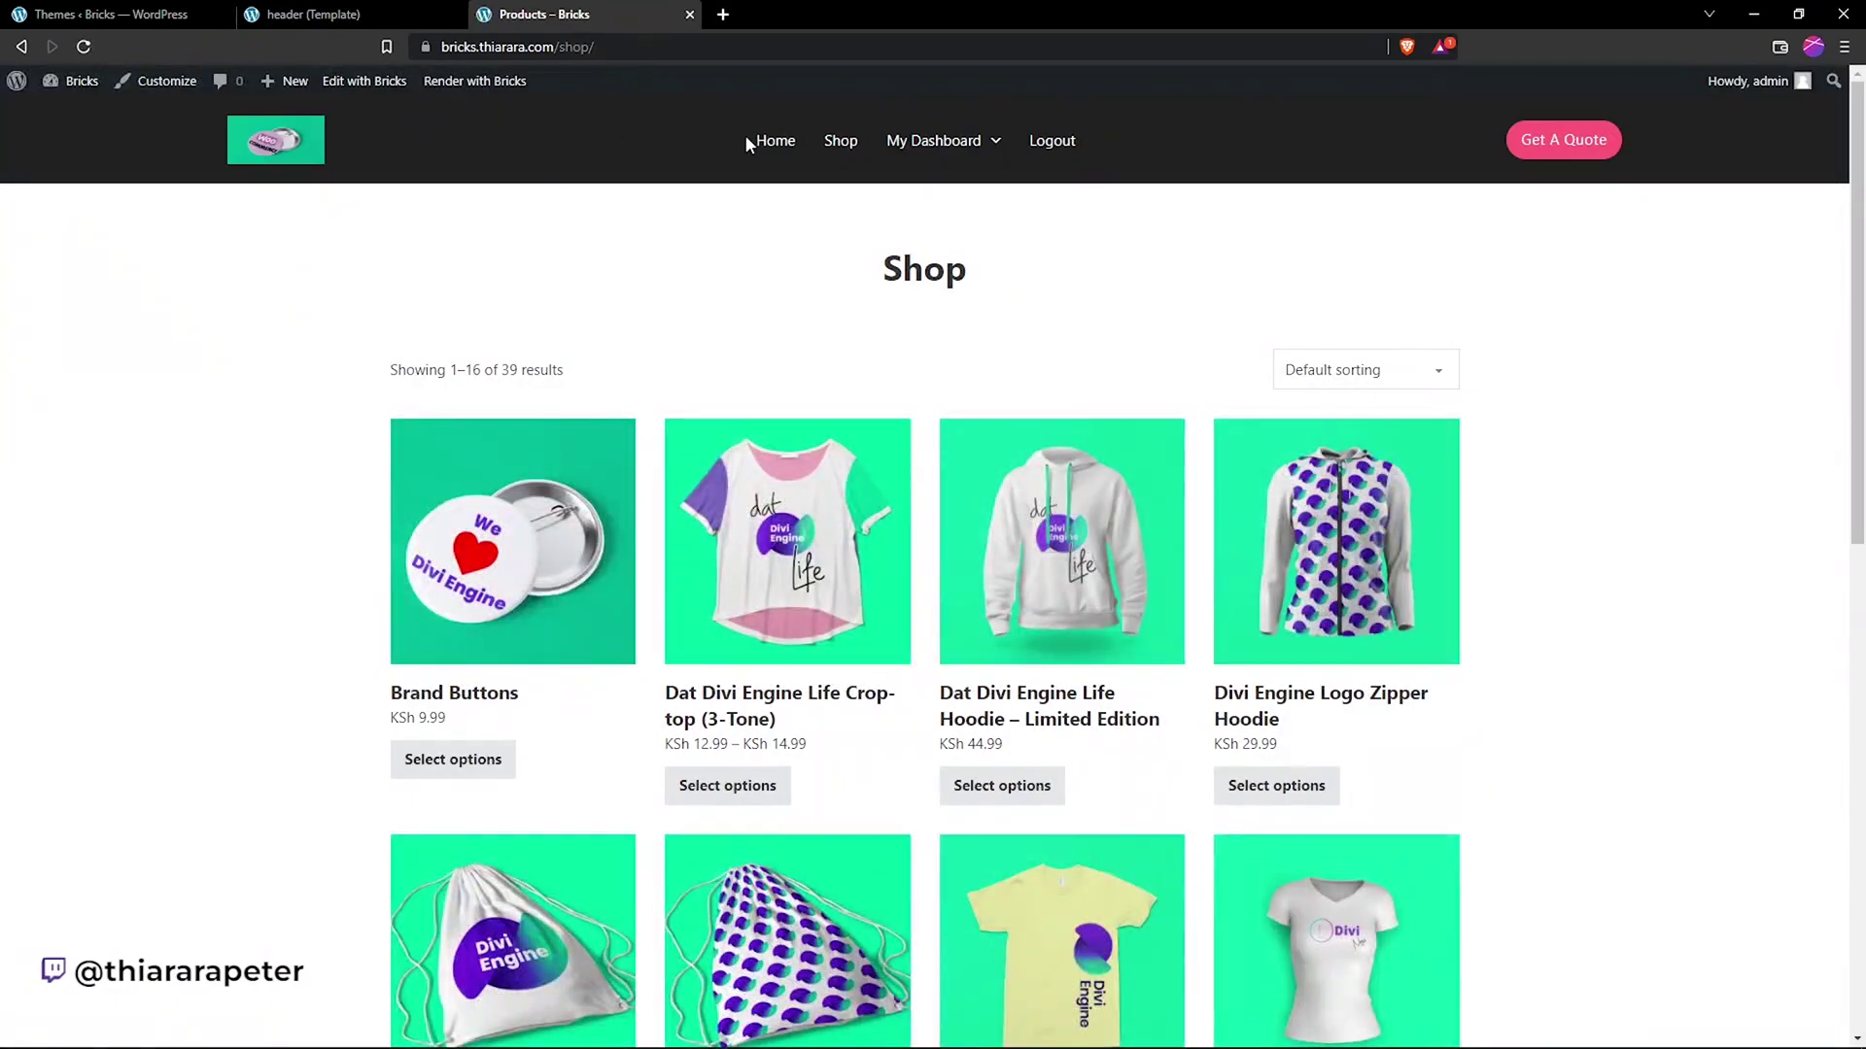
left_click(765, 142)
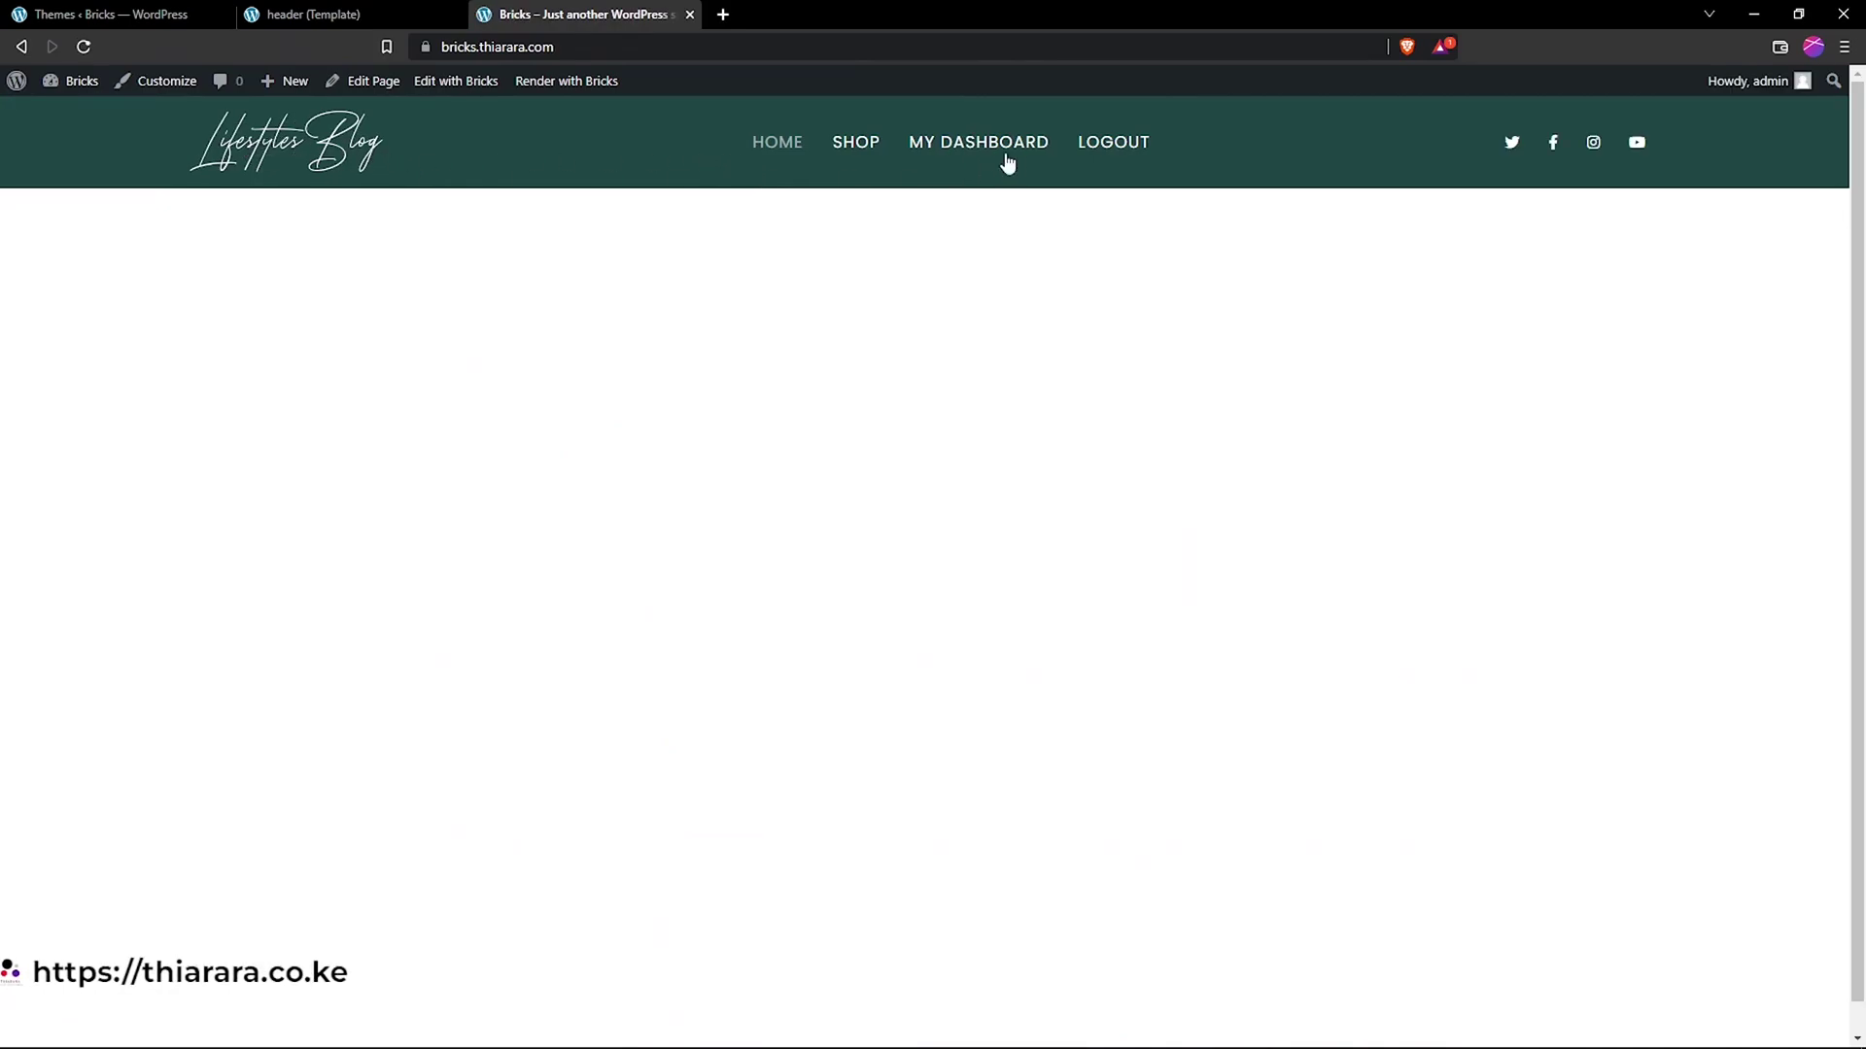
left_click(84, 47)
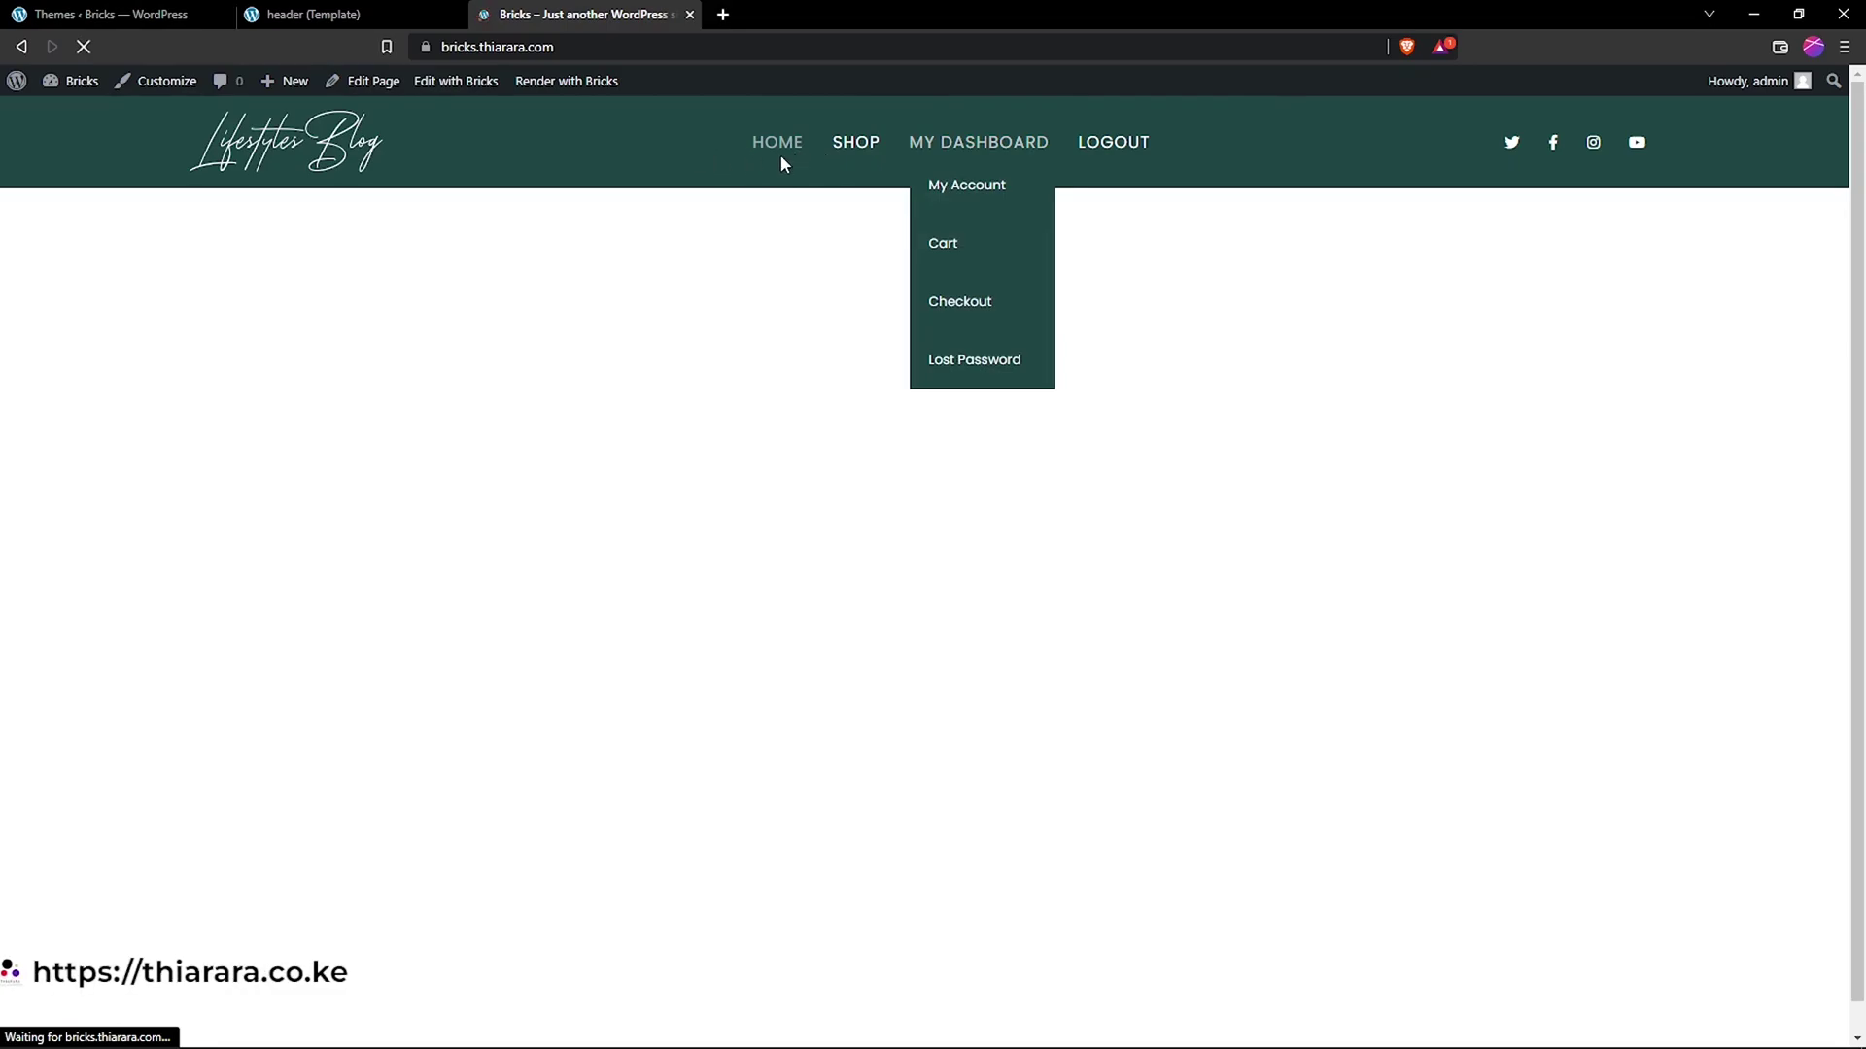
left_click(369, 13)
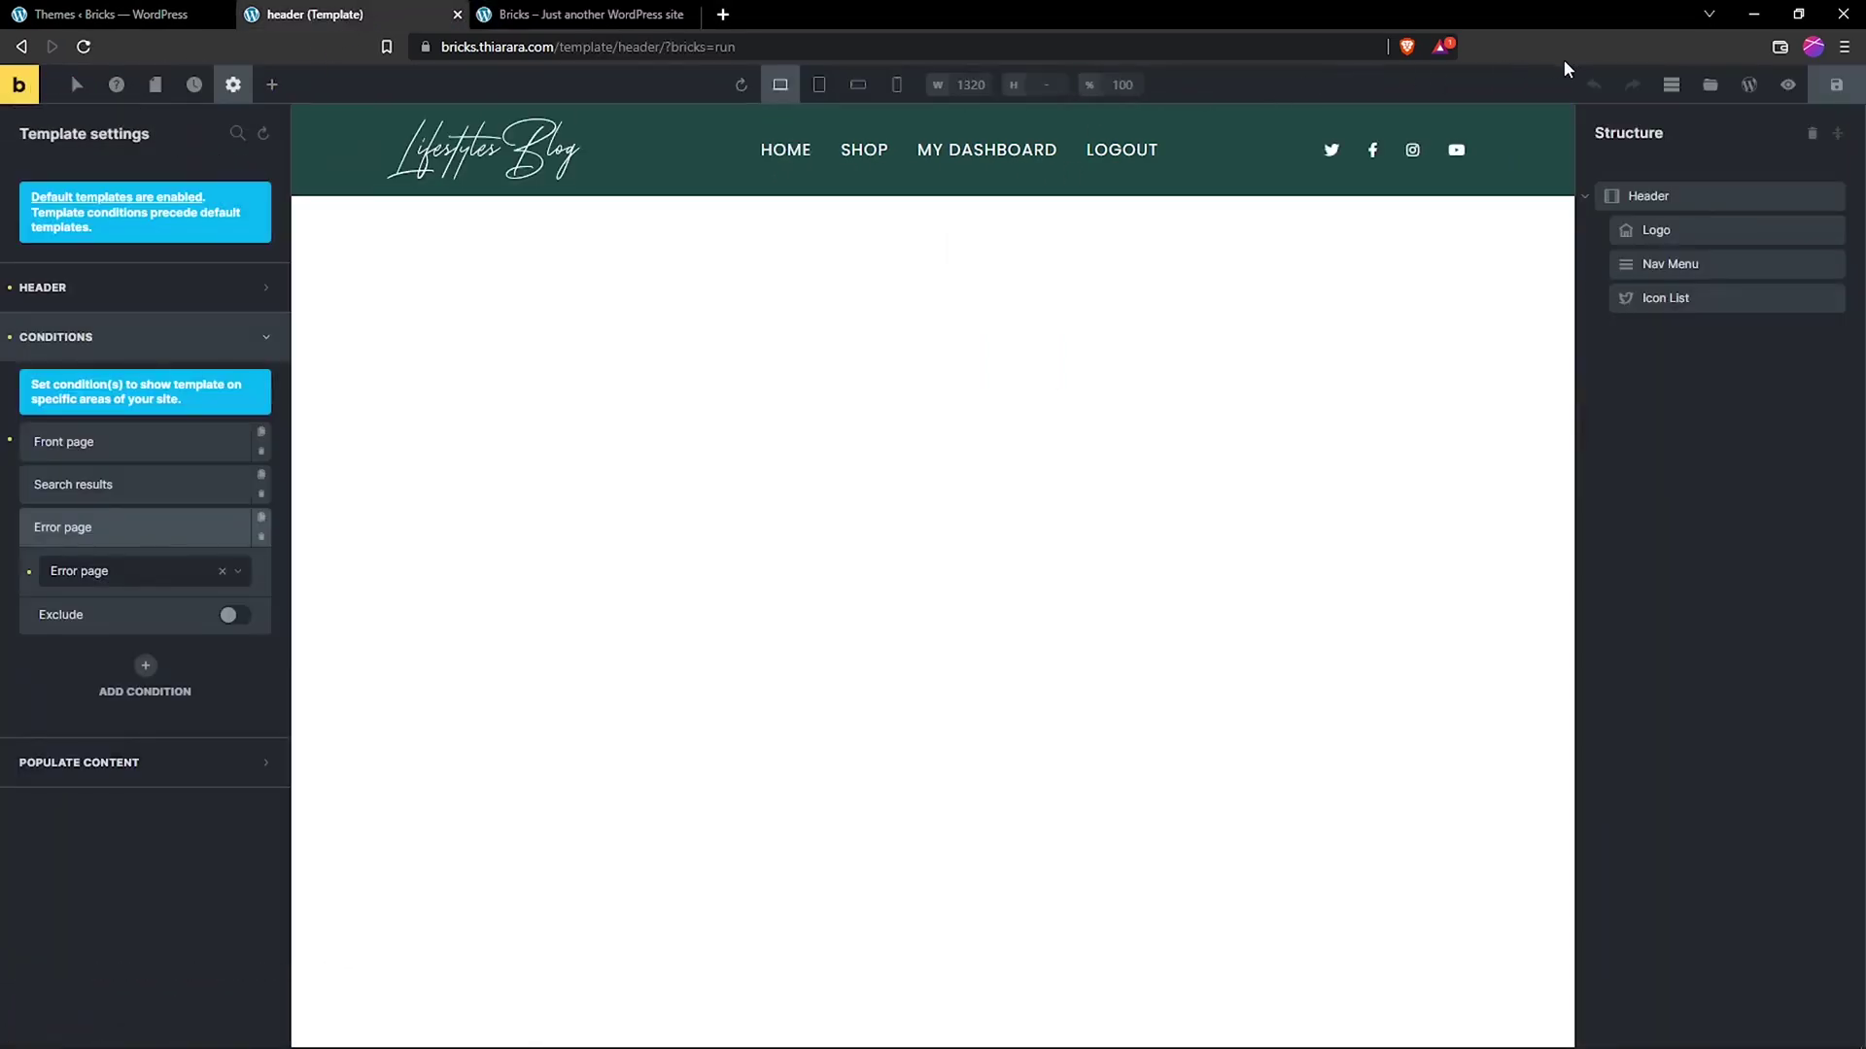
left_click(13, 89)
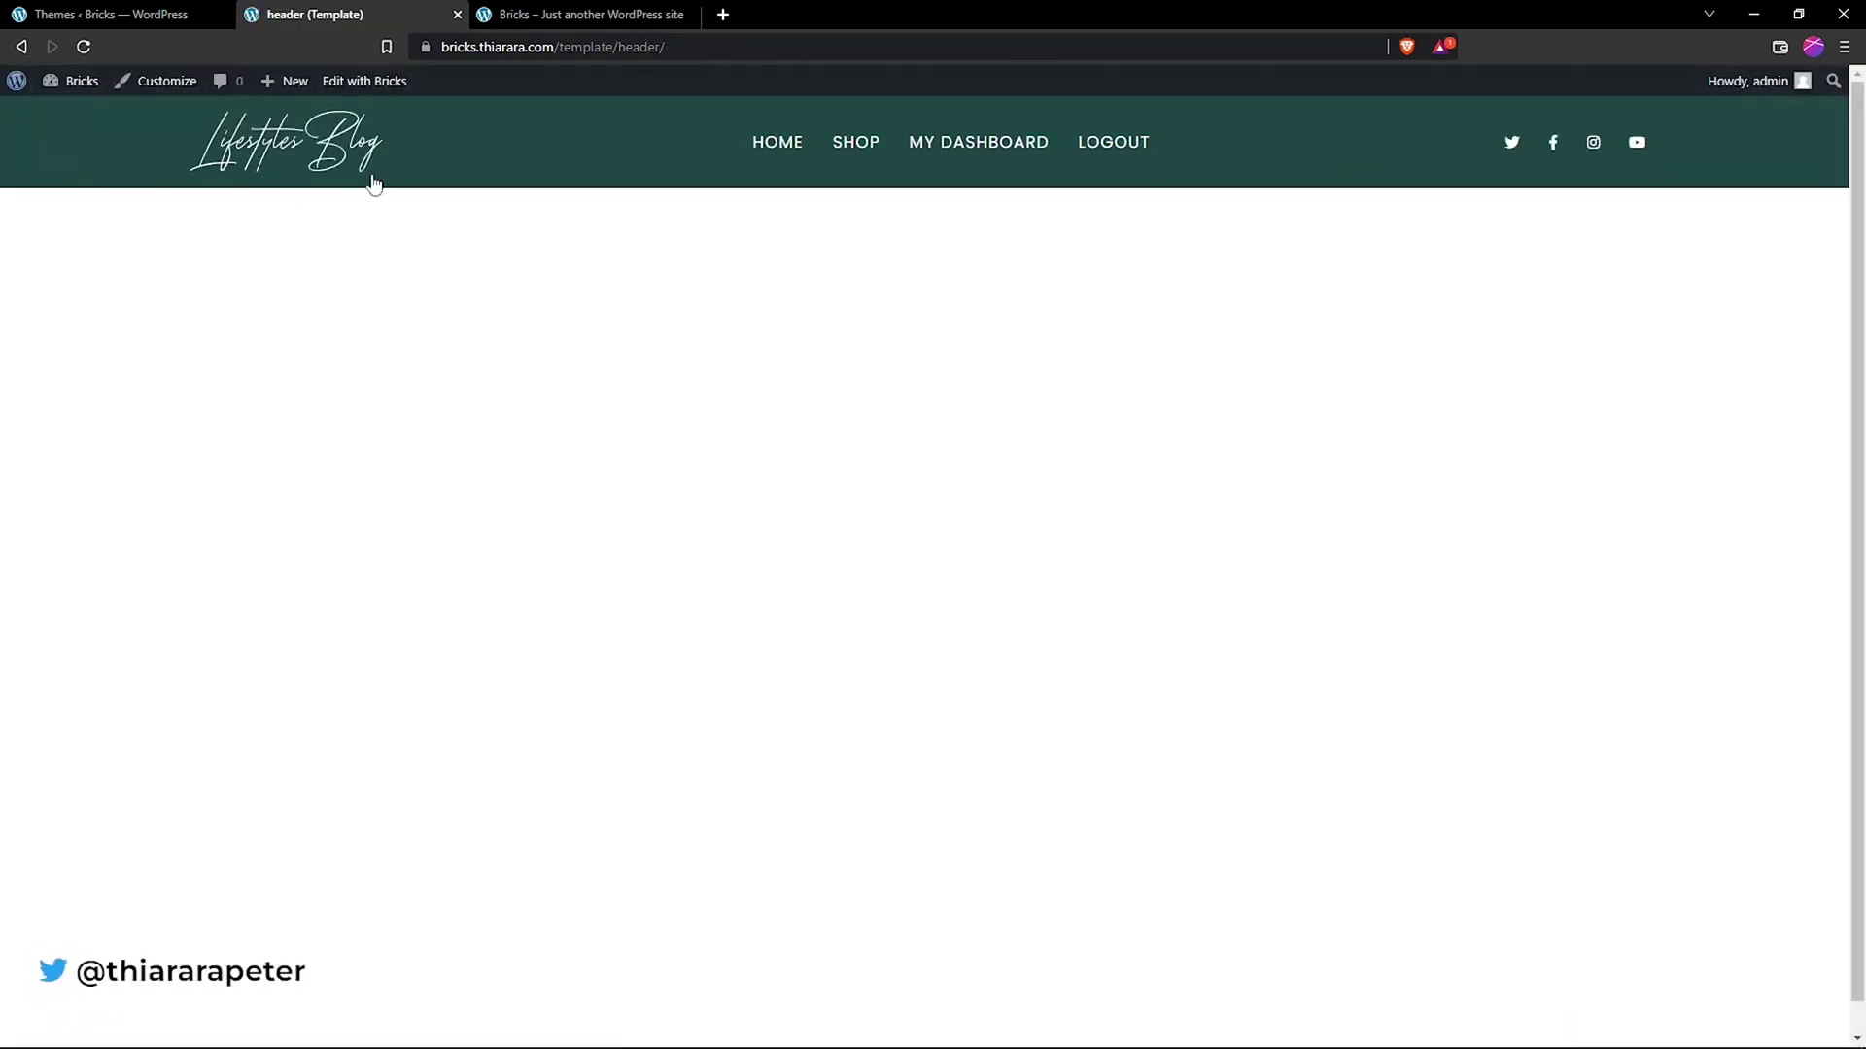
Step: From the Dashboard, go to Bricks > Templates and edit Header 2 with Bricks
mouse_move(81, 83)
left_click(77, 116)
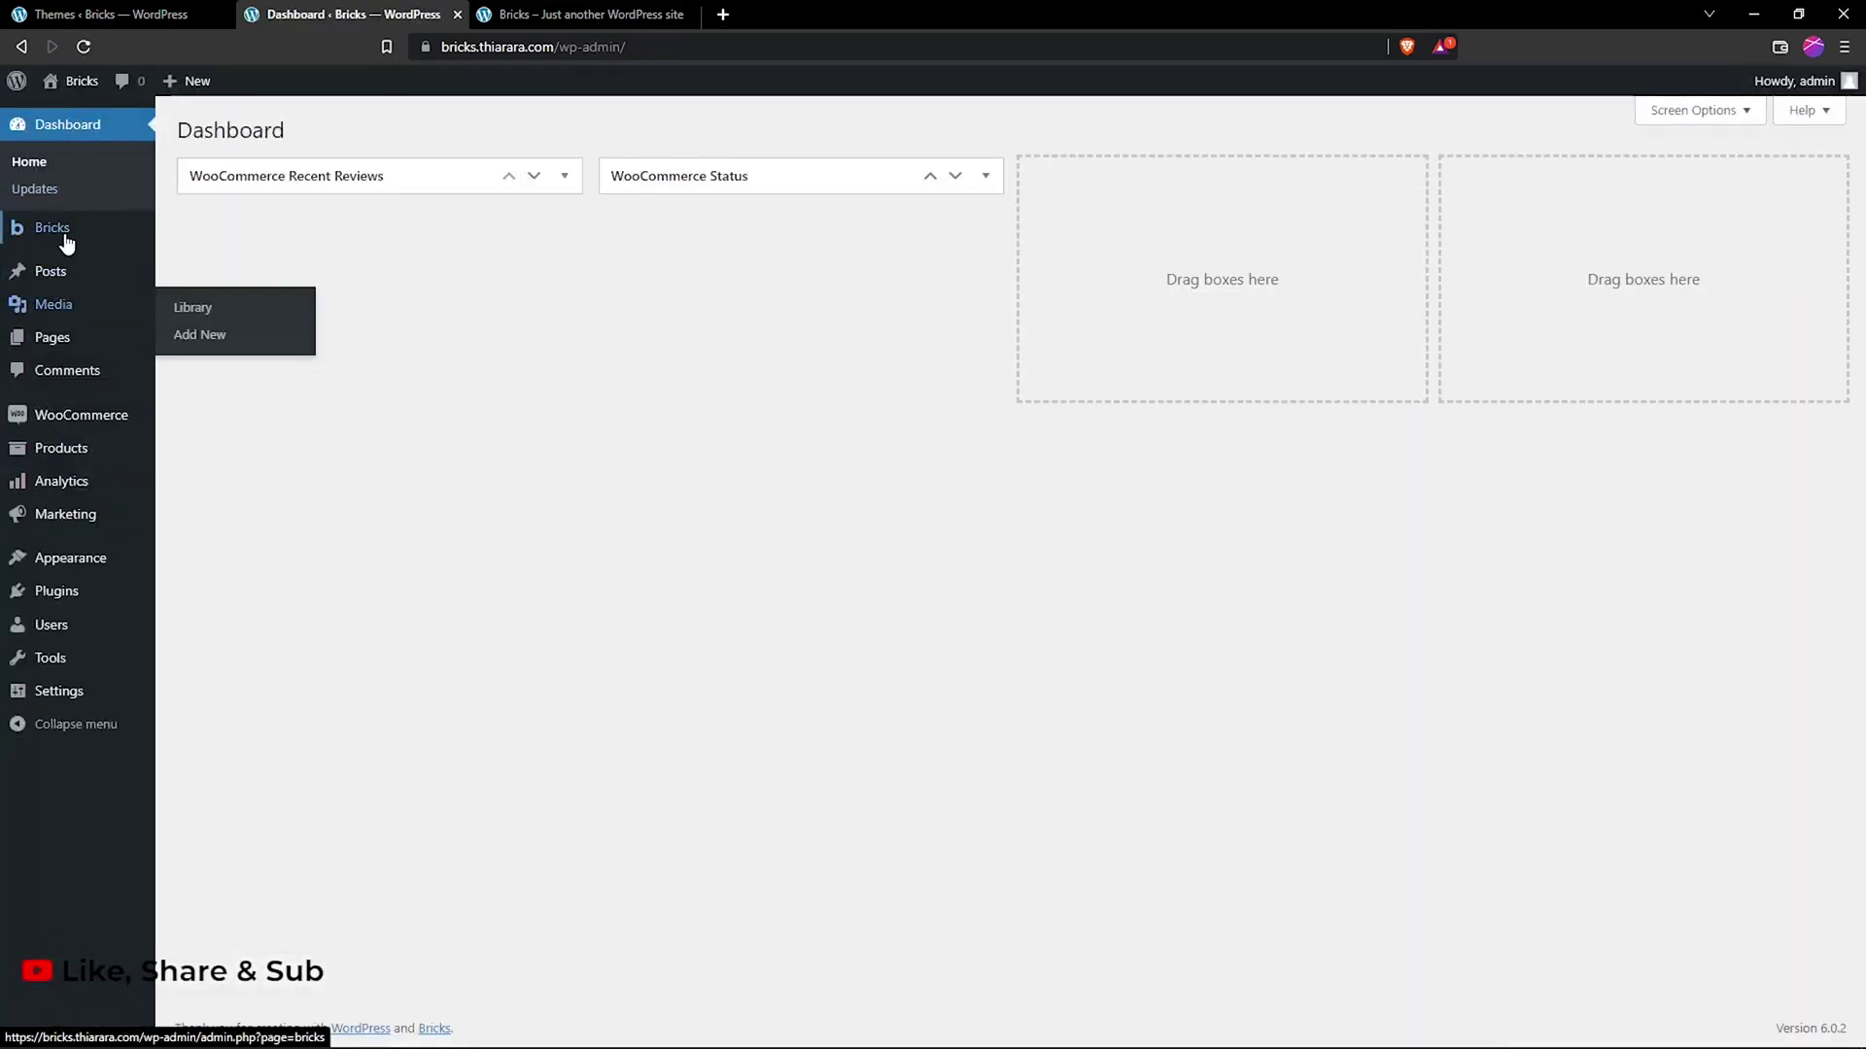
mouse_move(72, 235)
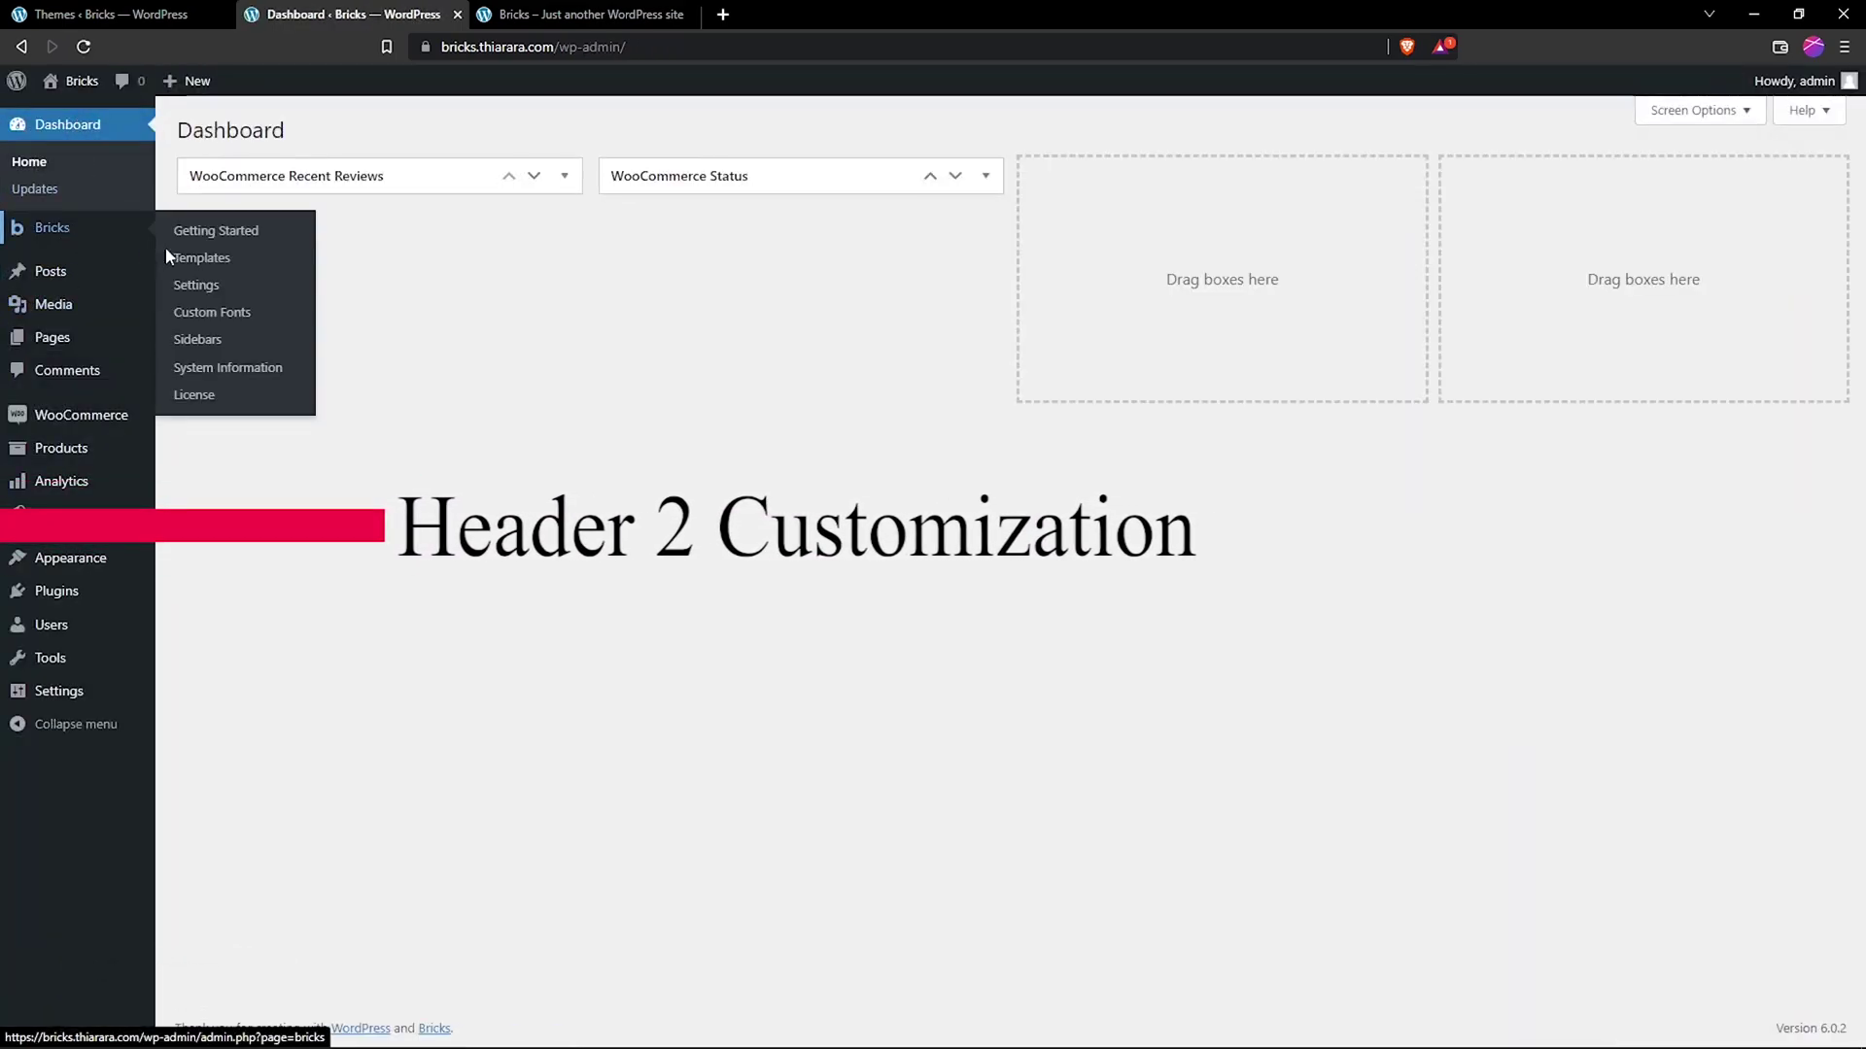
left_click(202, 259)
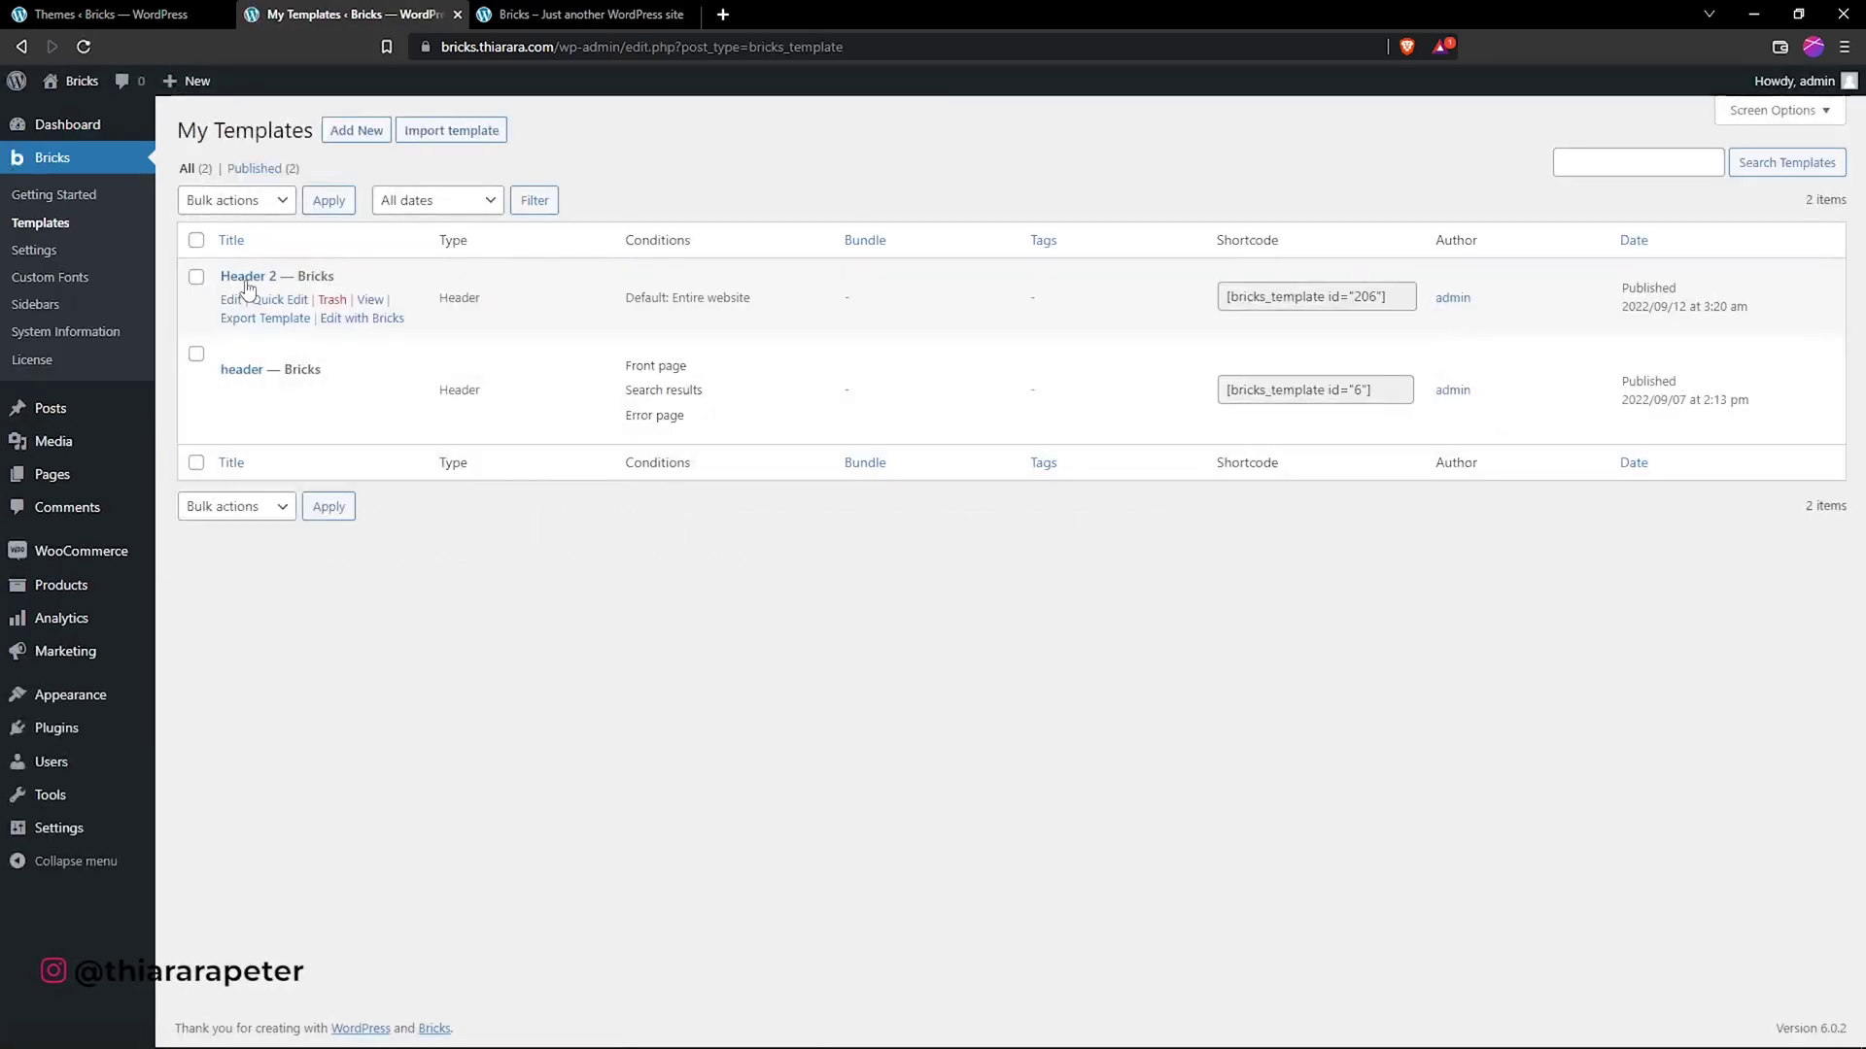
left_click(357, 324)
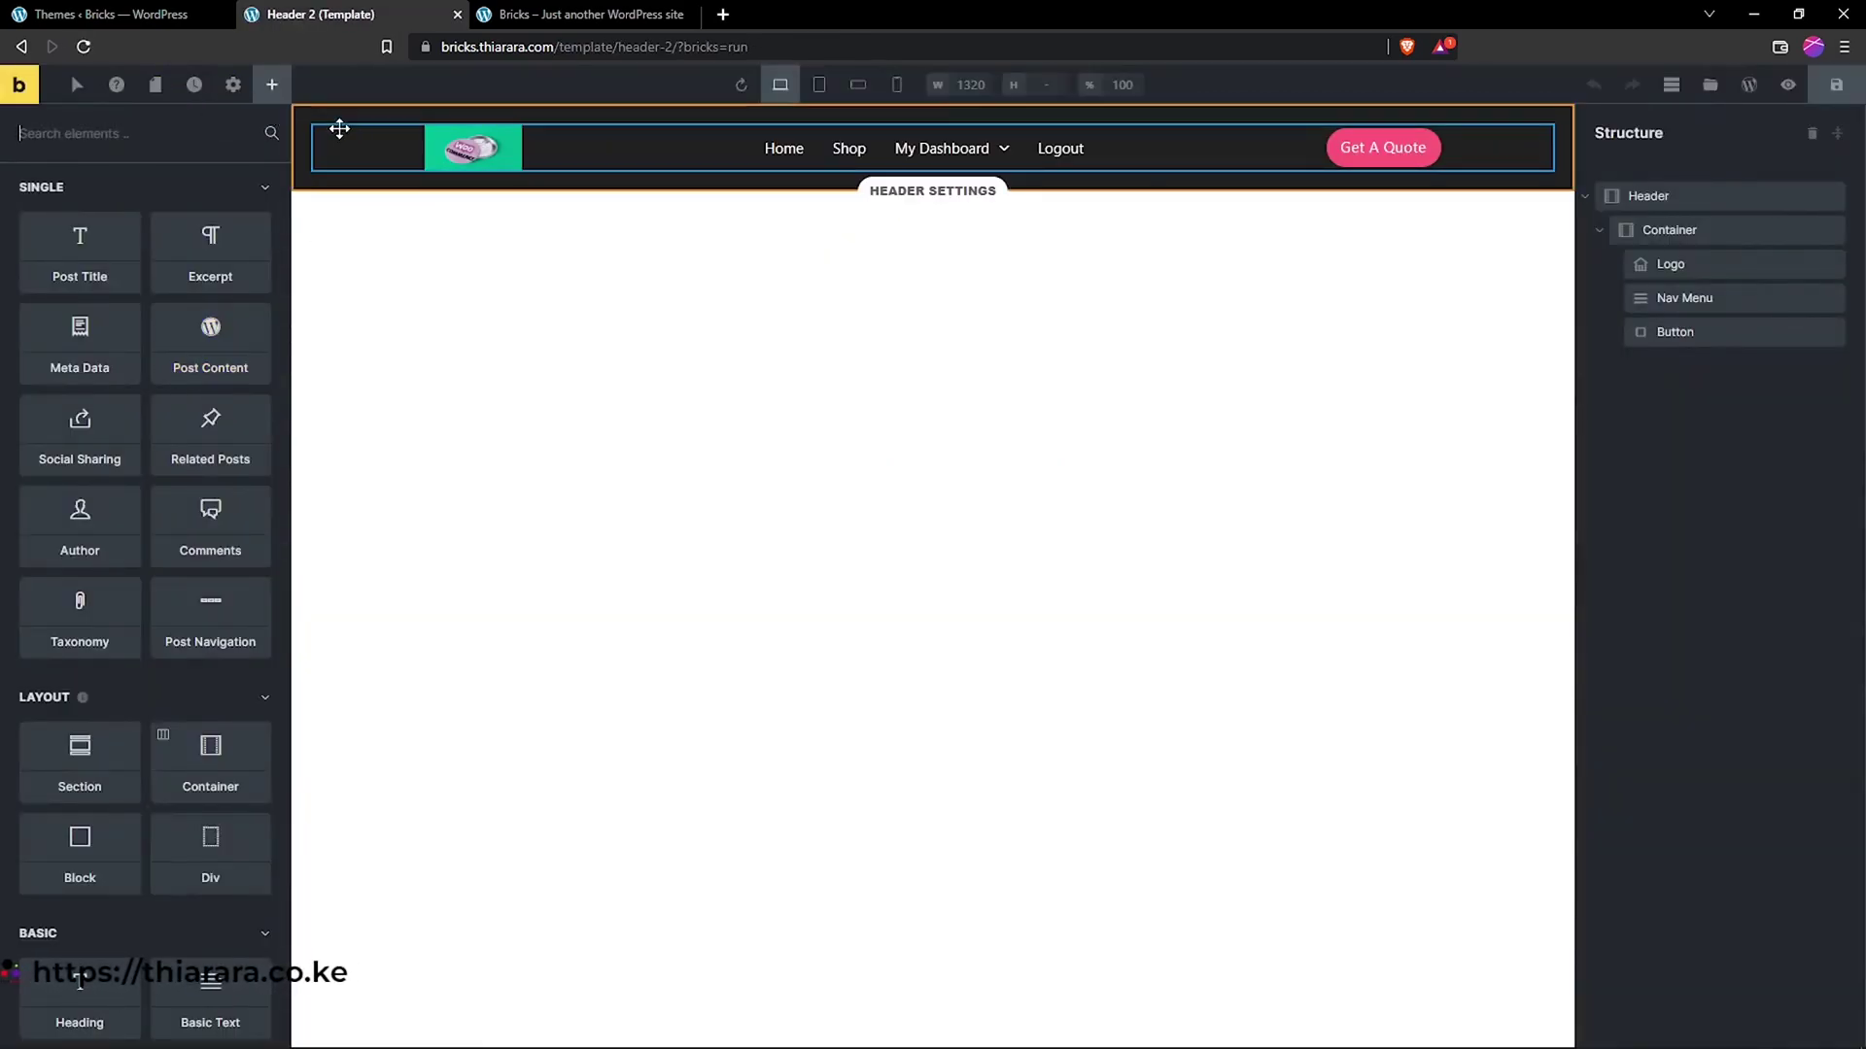
Step: Turn on the sticky header option in Header 2's template settings
left_click(232, 88)
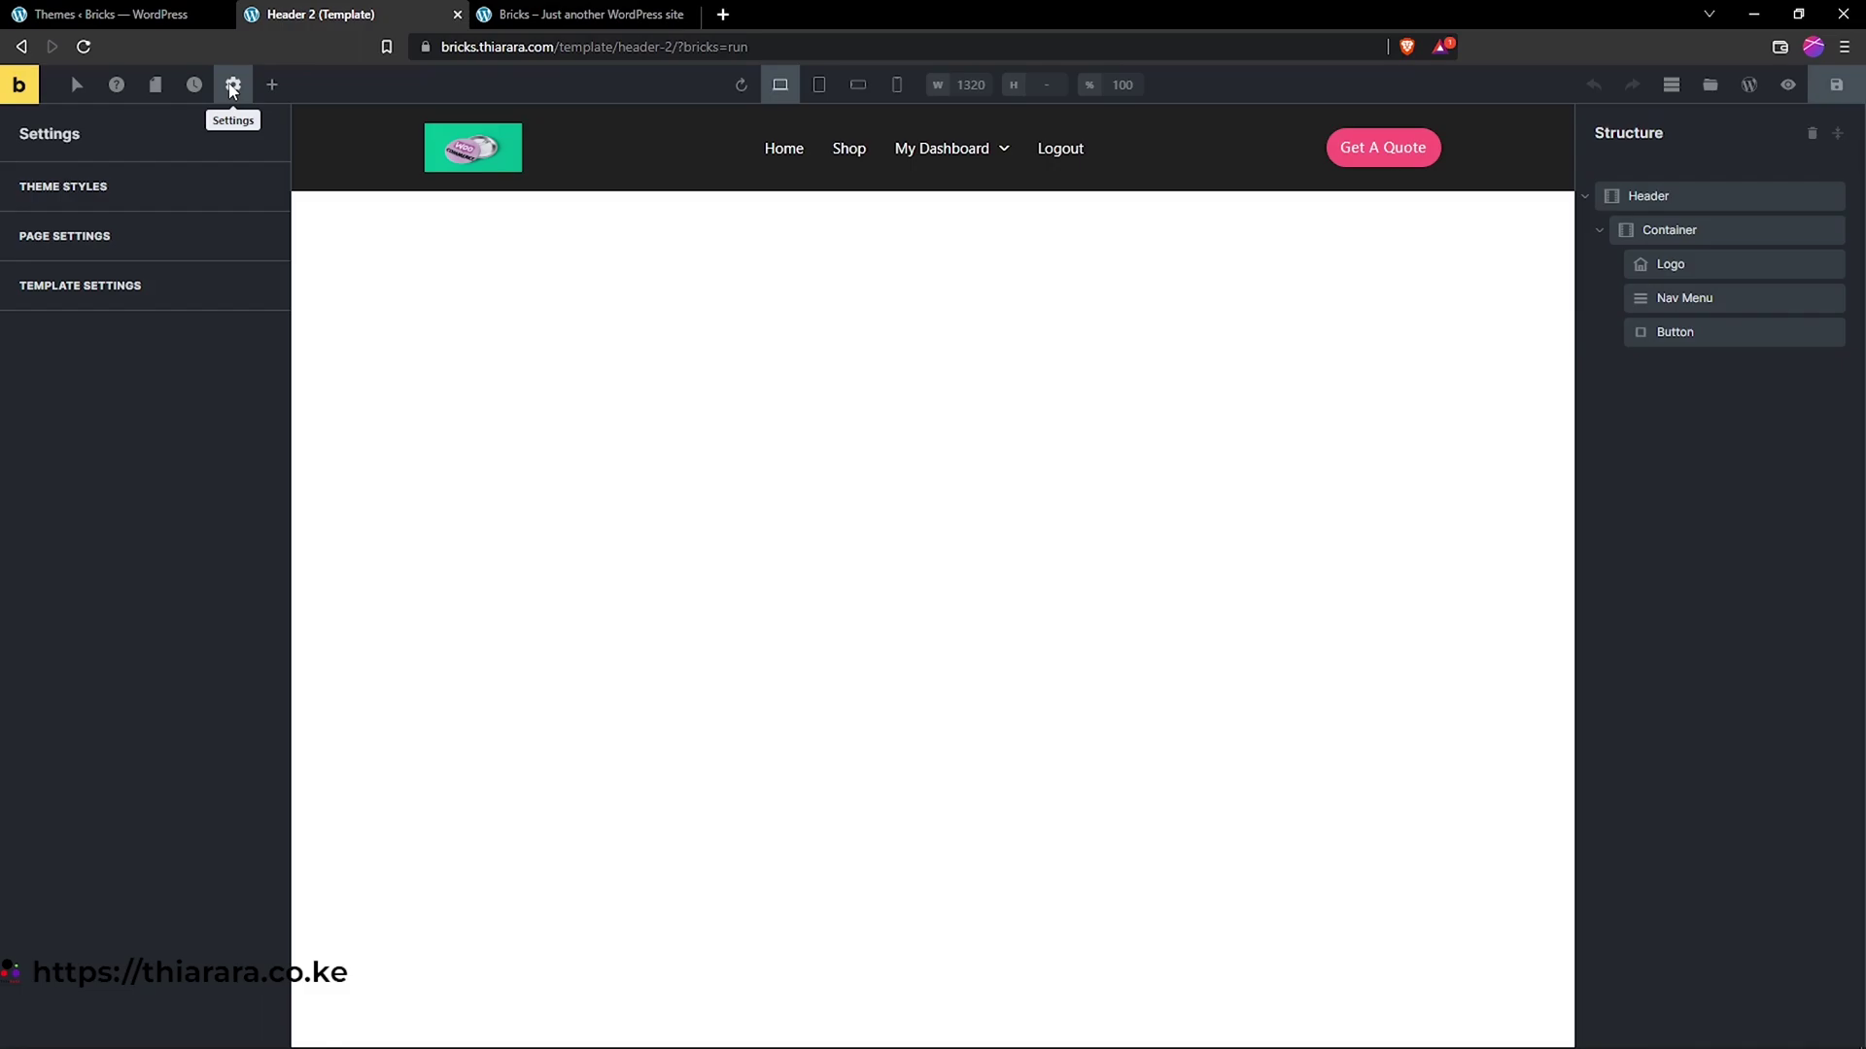
left_click(107, 287)
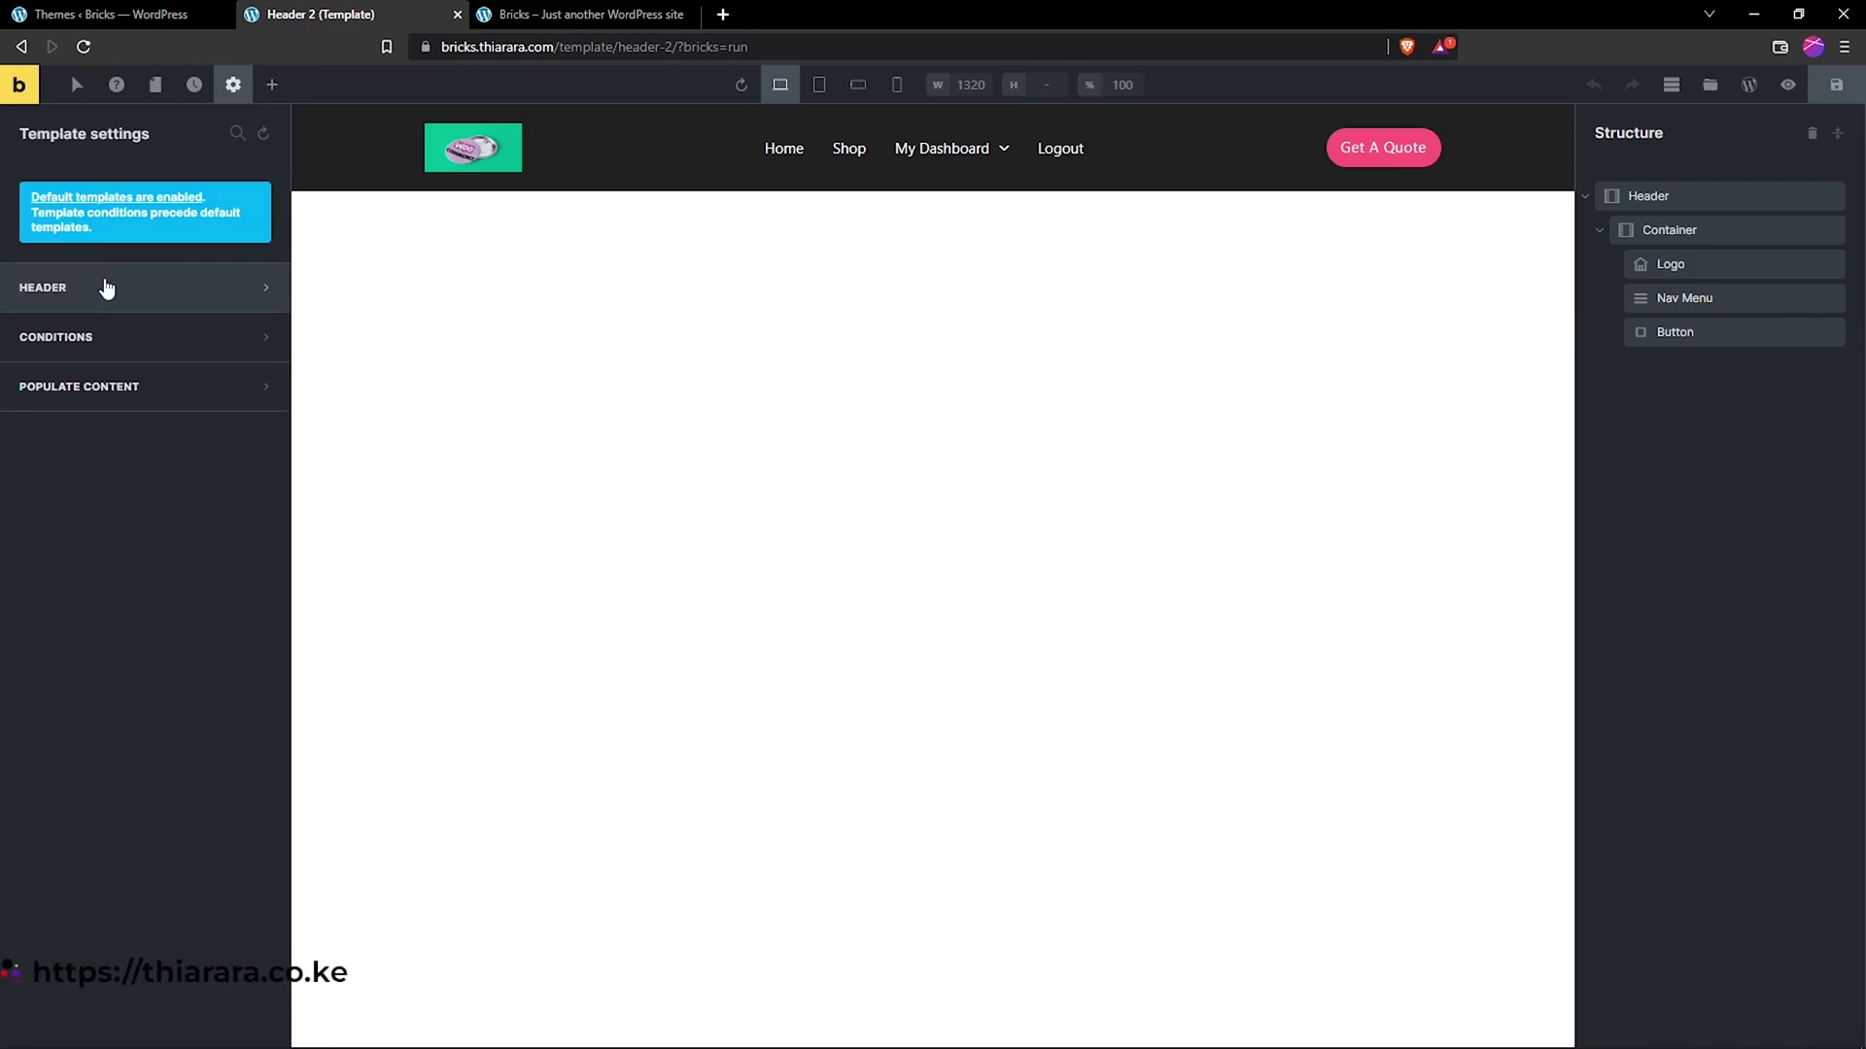
left_click(52, 300)
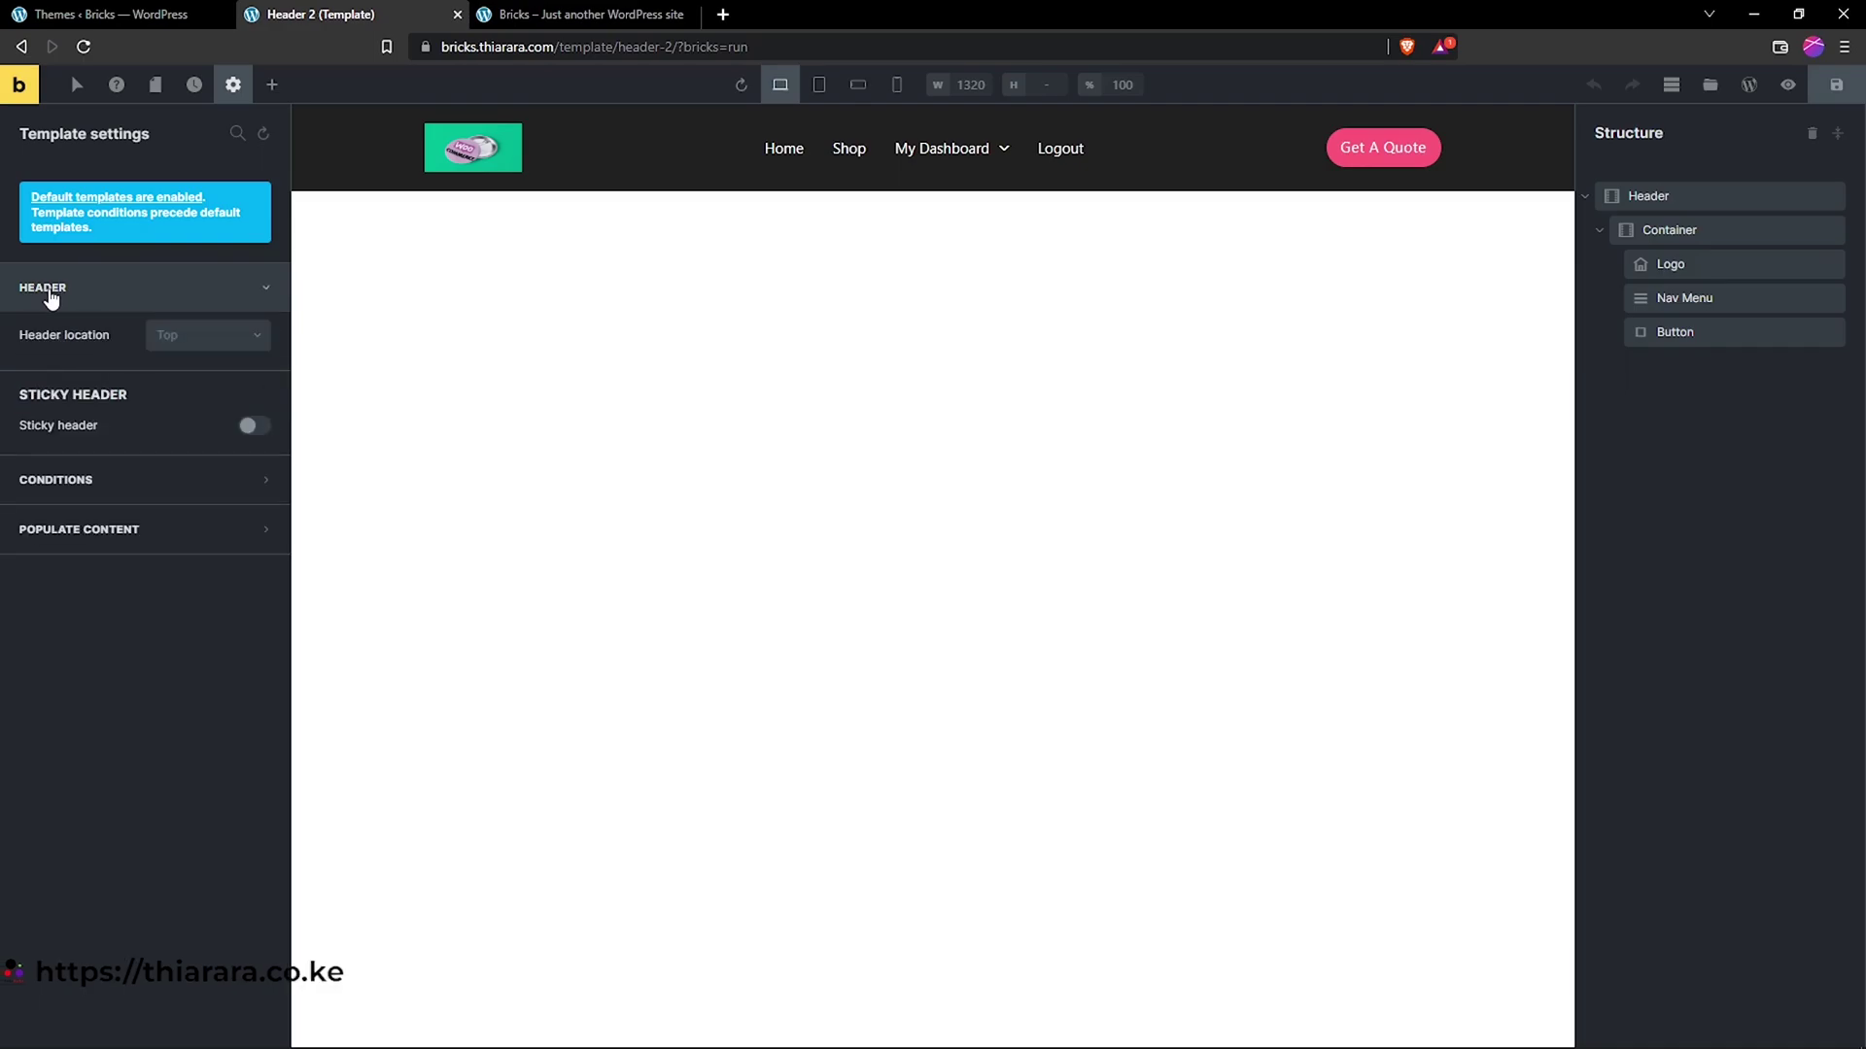
left_click(252, 427)
Step: Check the Shop page's dark Header 2 header on the live site, then return Home
left_click(542, 14)
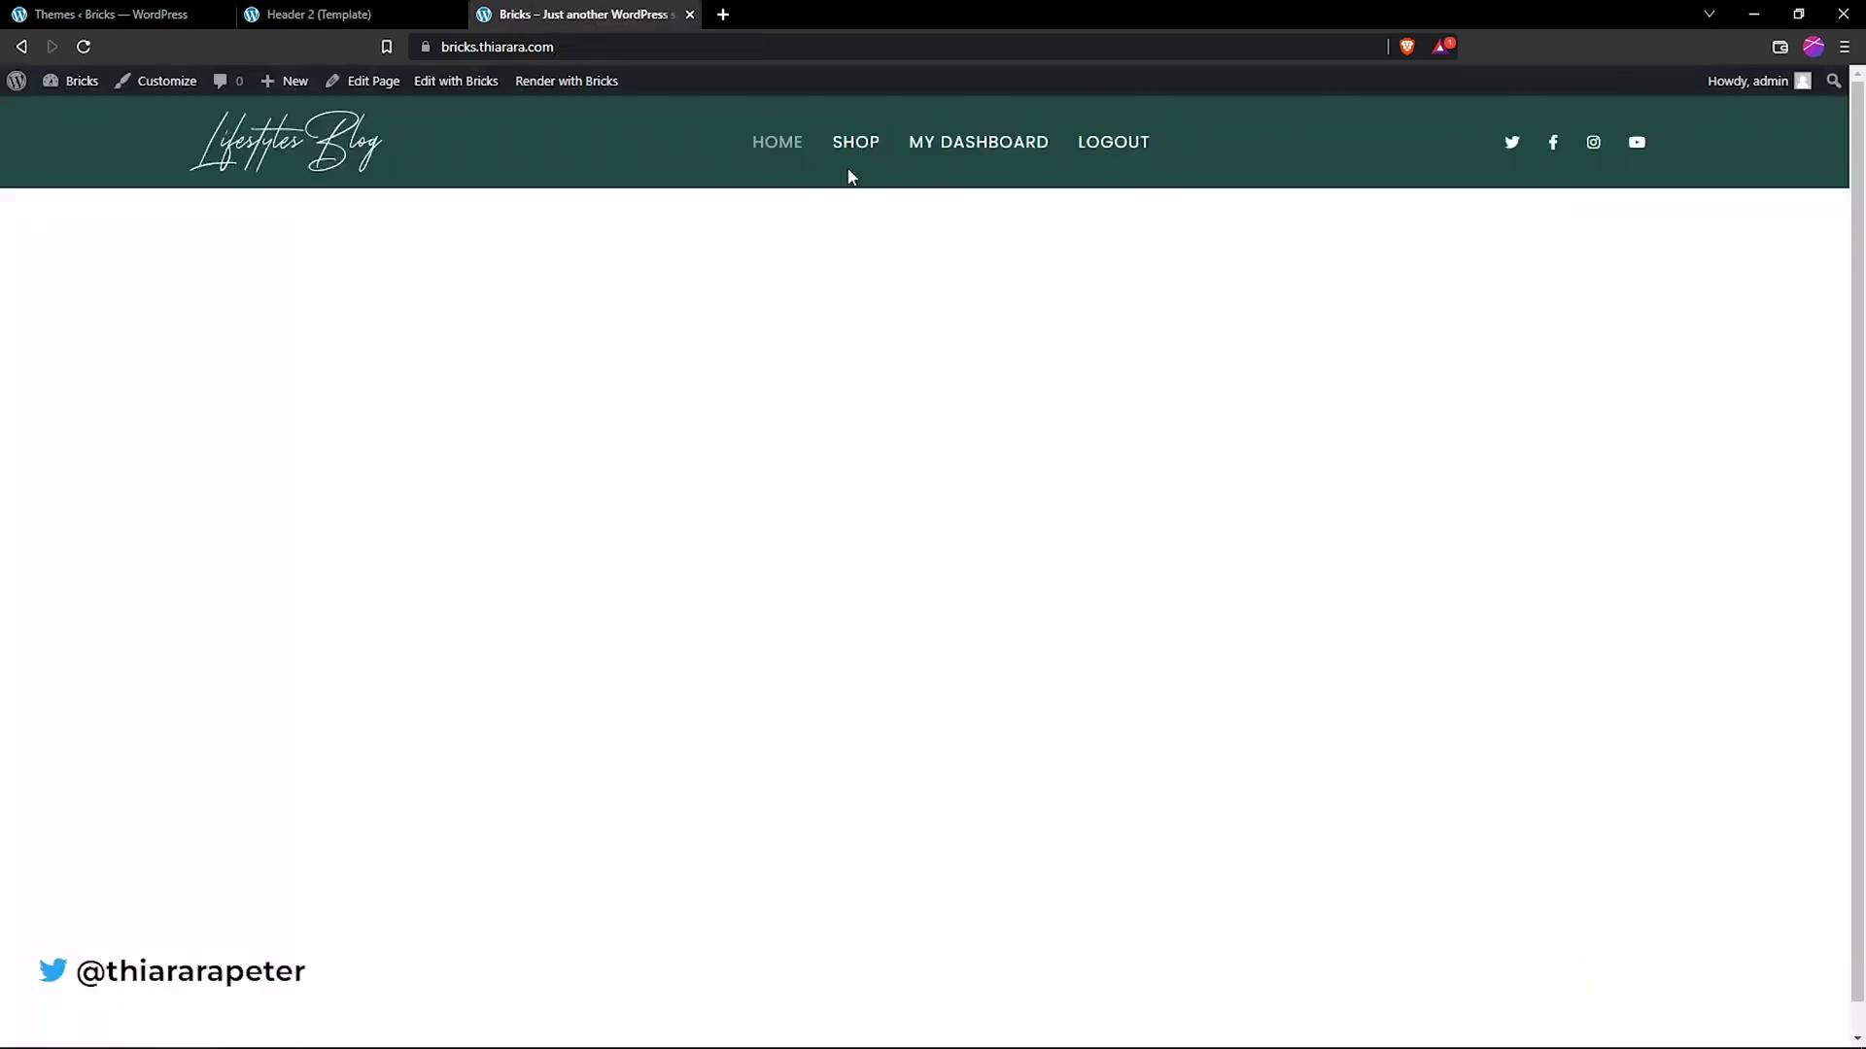
left_click(851, 146)
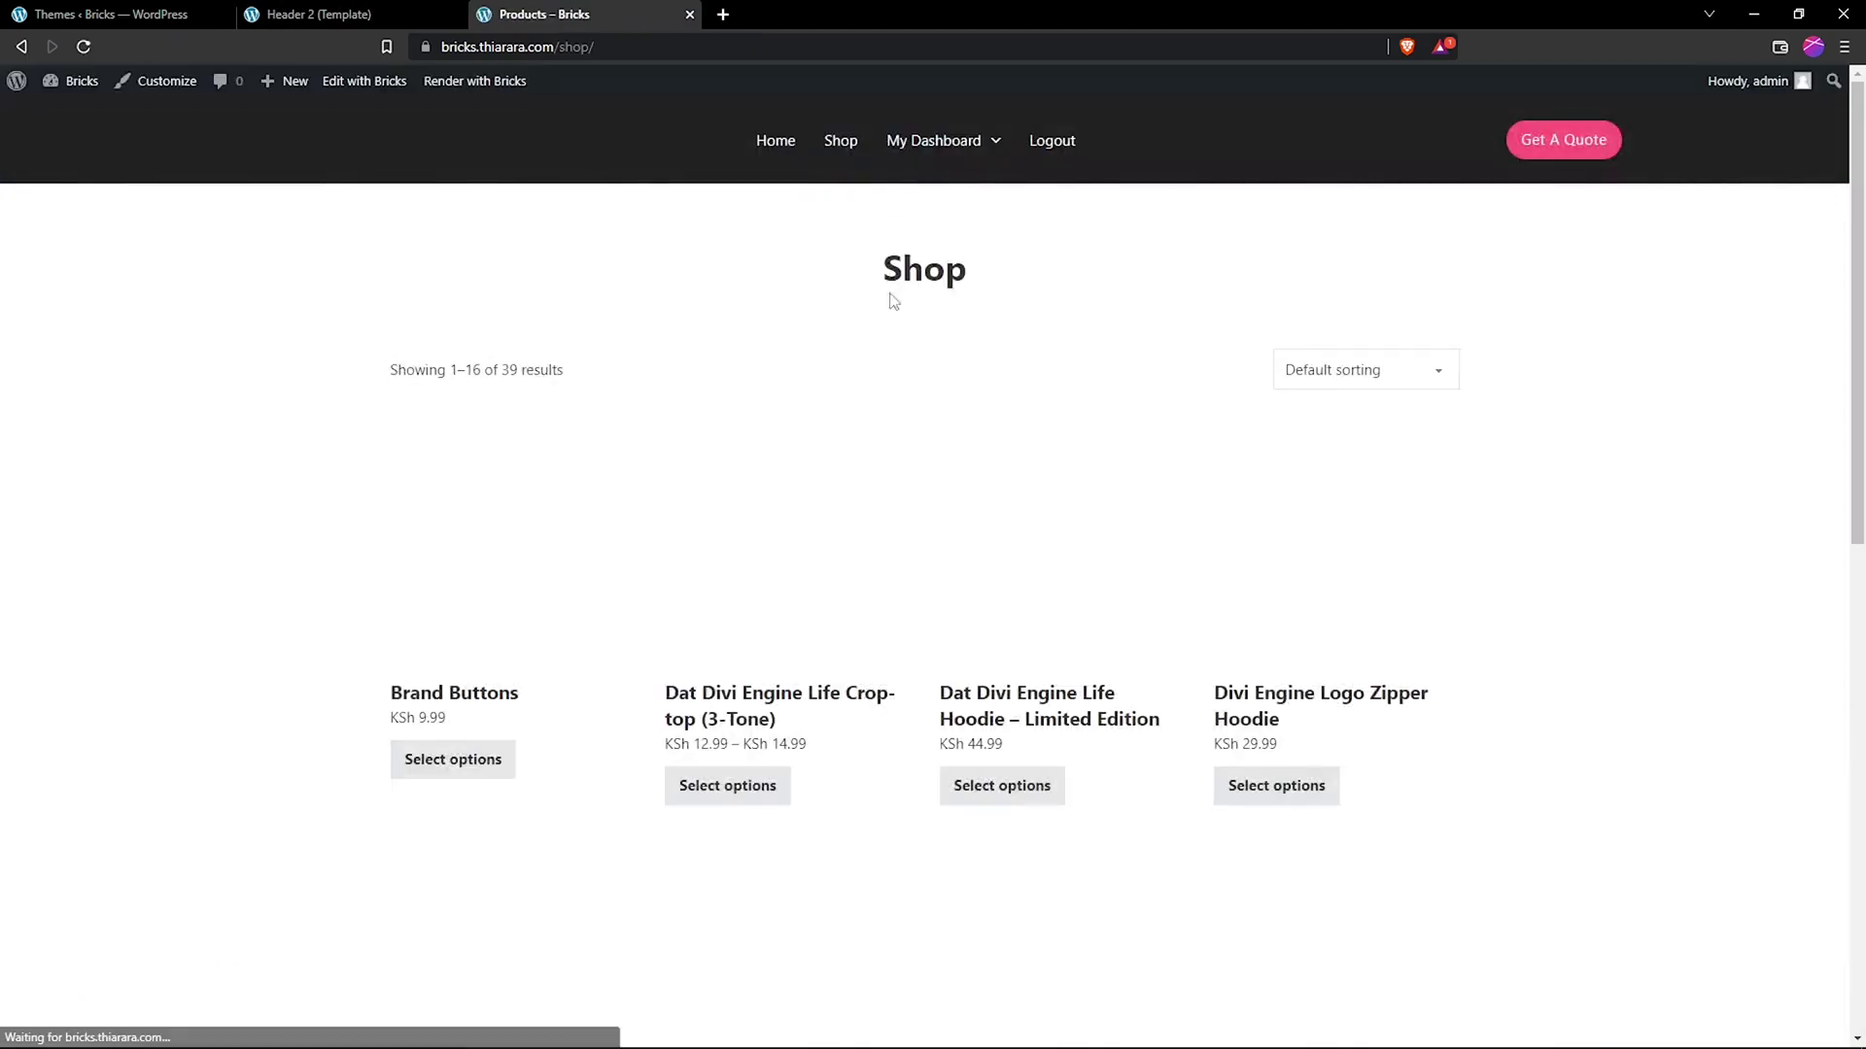
scroll(849, 356, "down", 7)
scroll(854, 367, "up", 5)
scroll(822, 330, "up", 2)
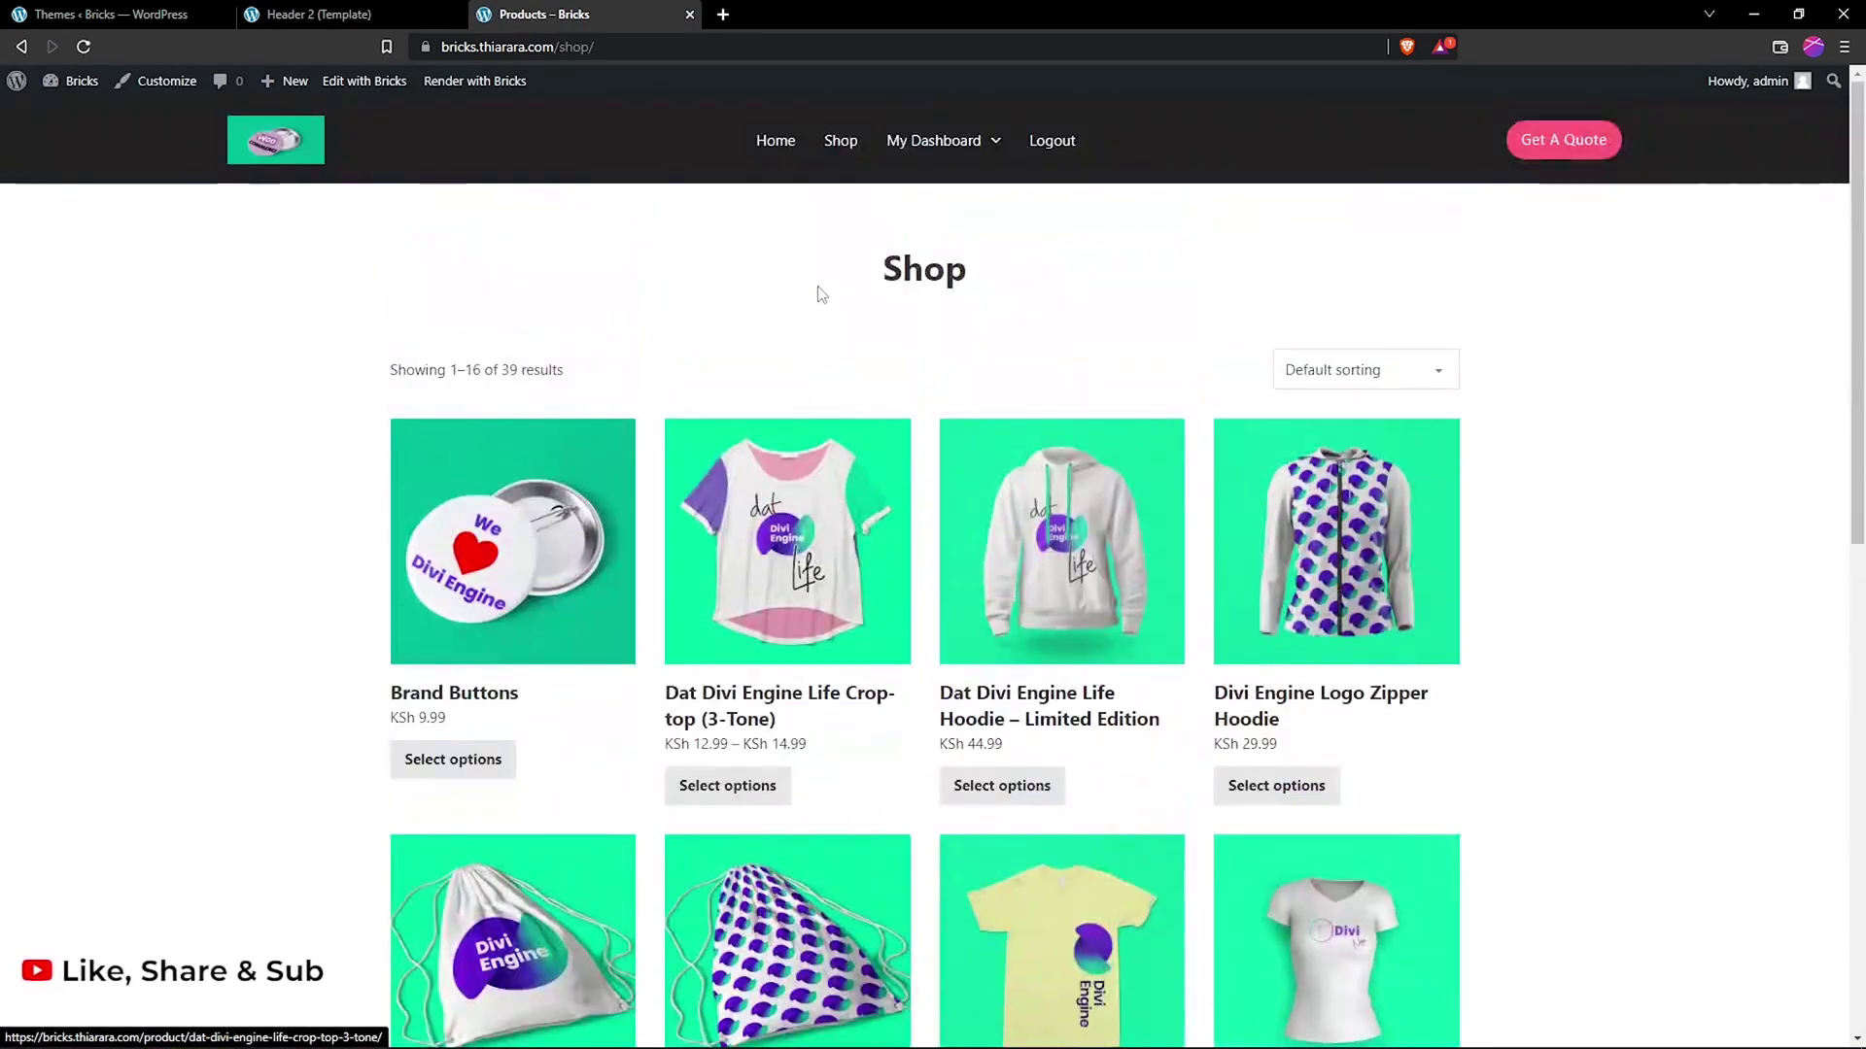
left_click(773, 151)
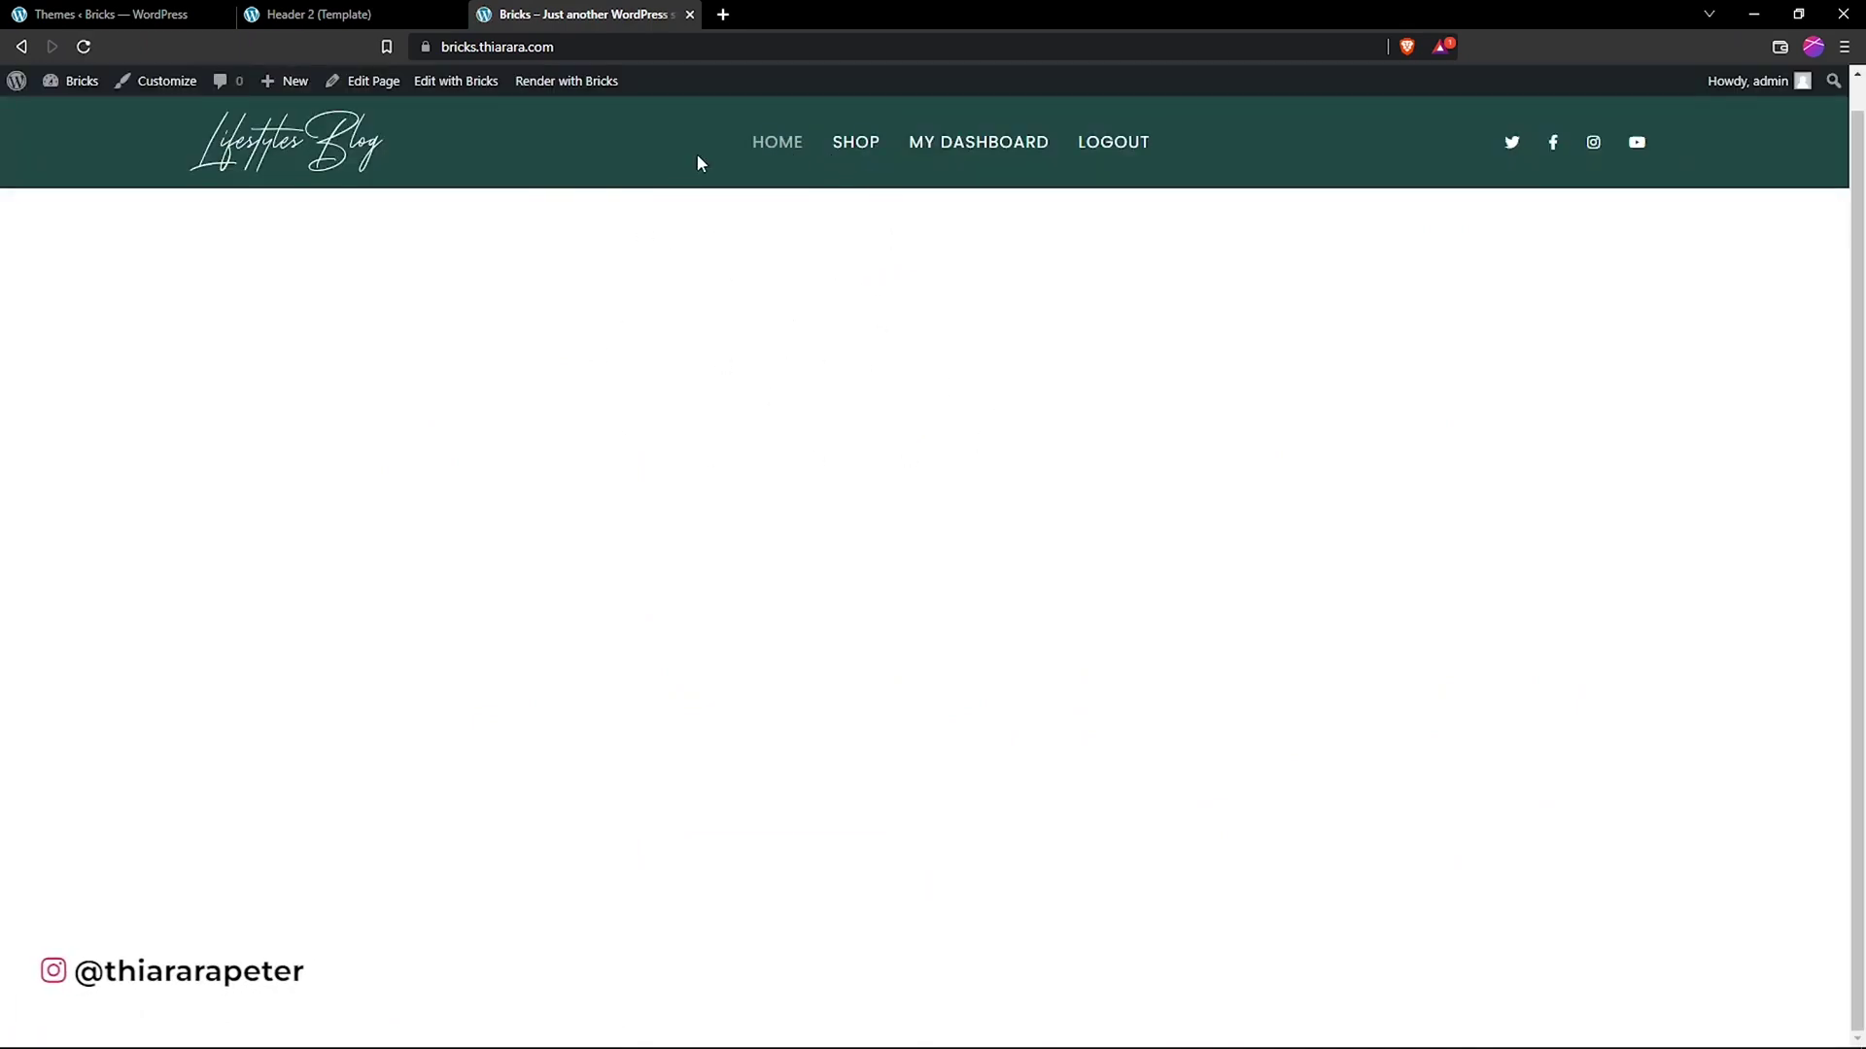
Step: Enable Sticky on scroll for Header 2 and expand its Conditions section
left_click(359, 14)
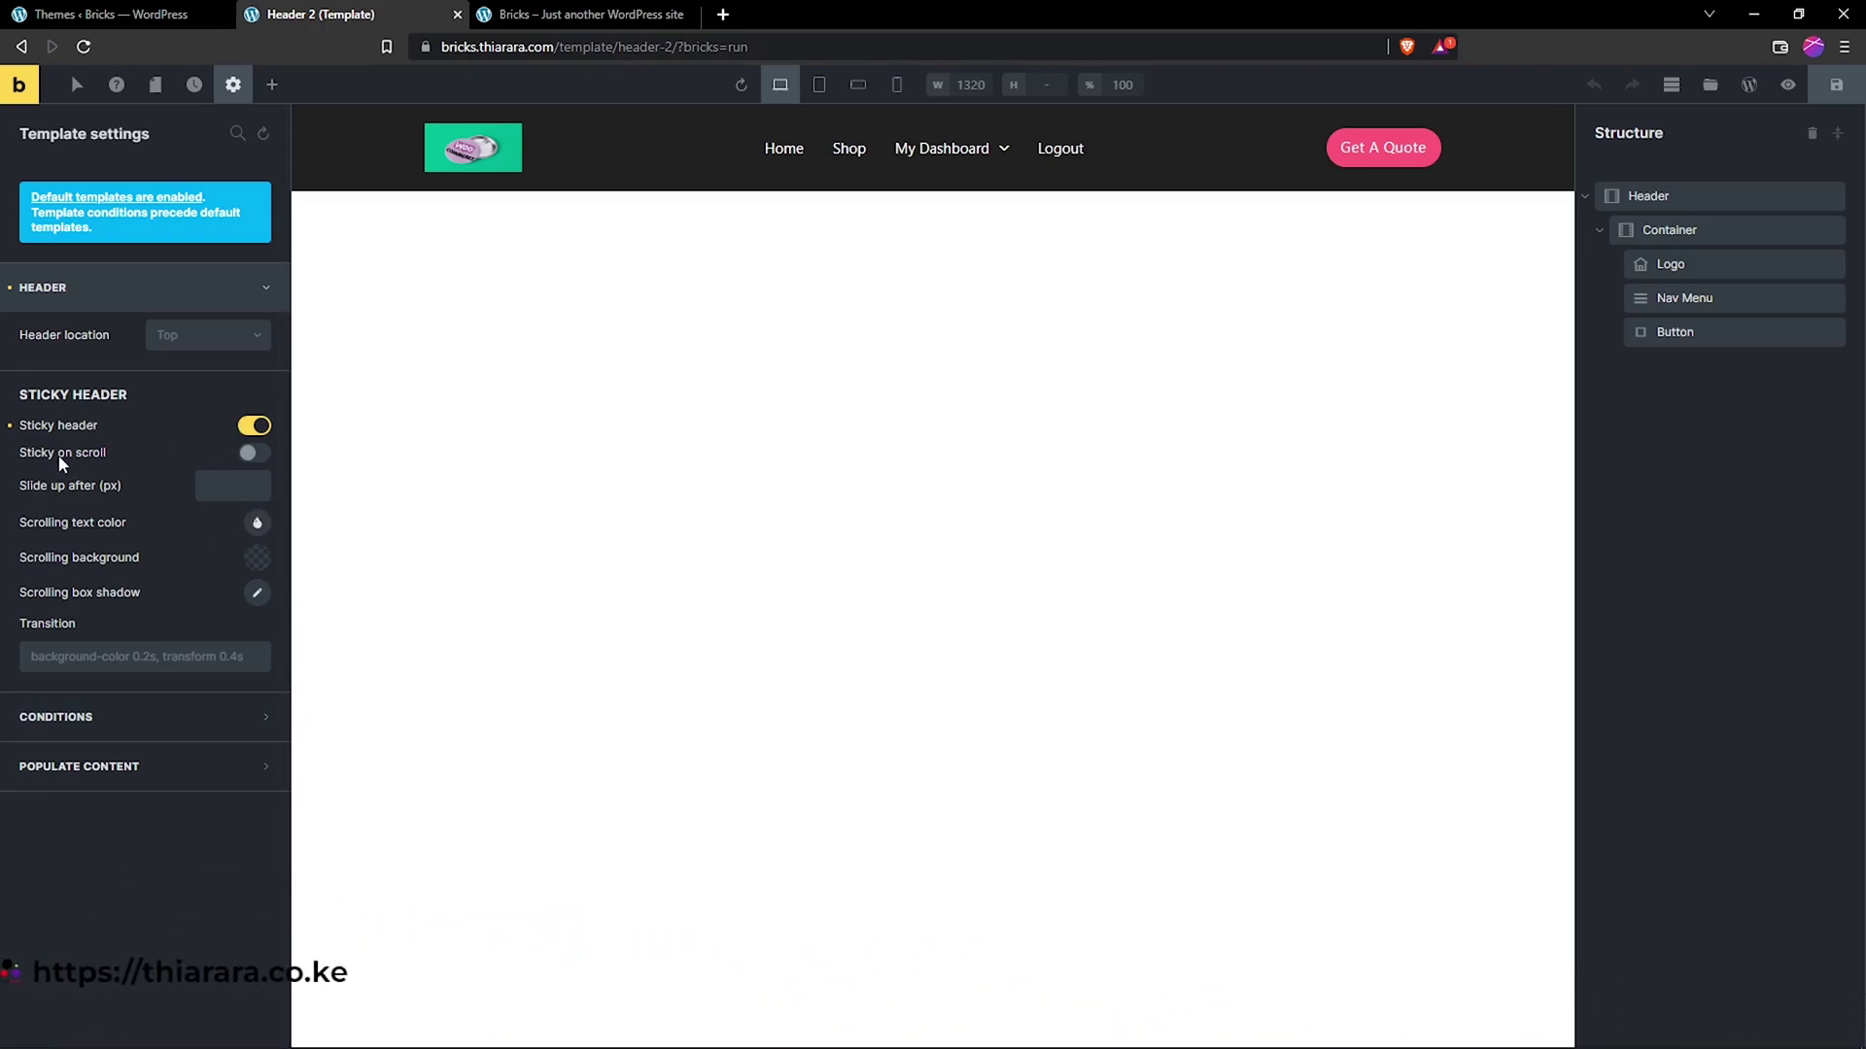
left_click(258, 453)
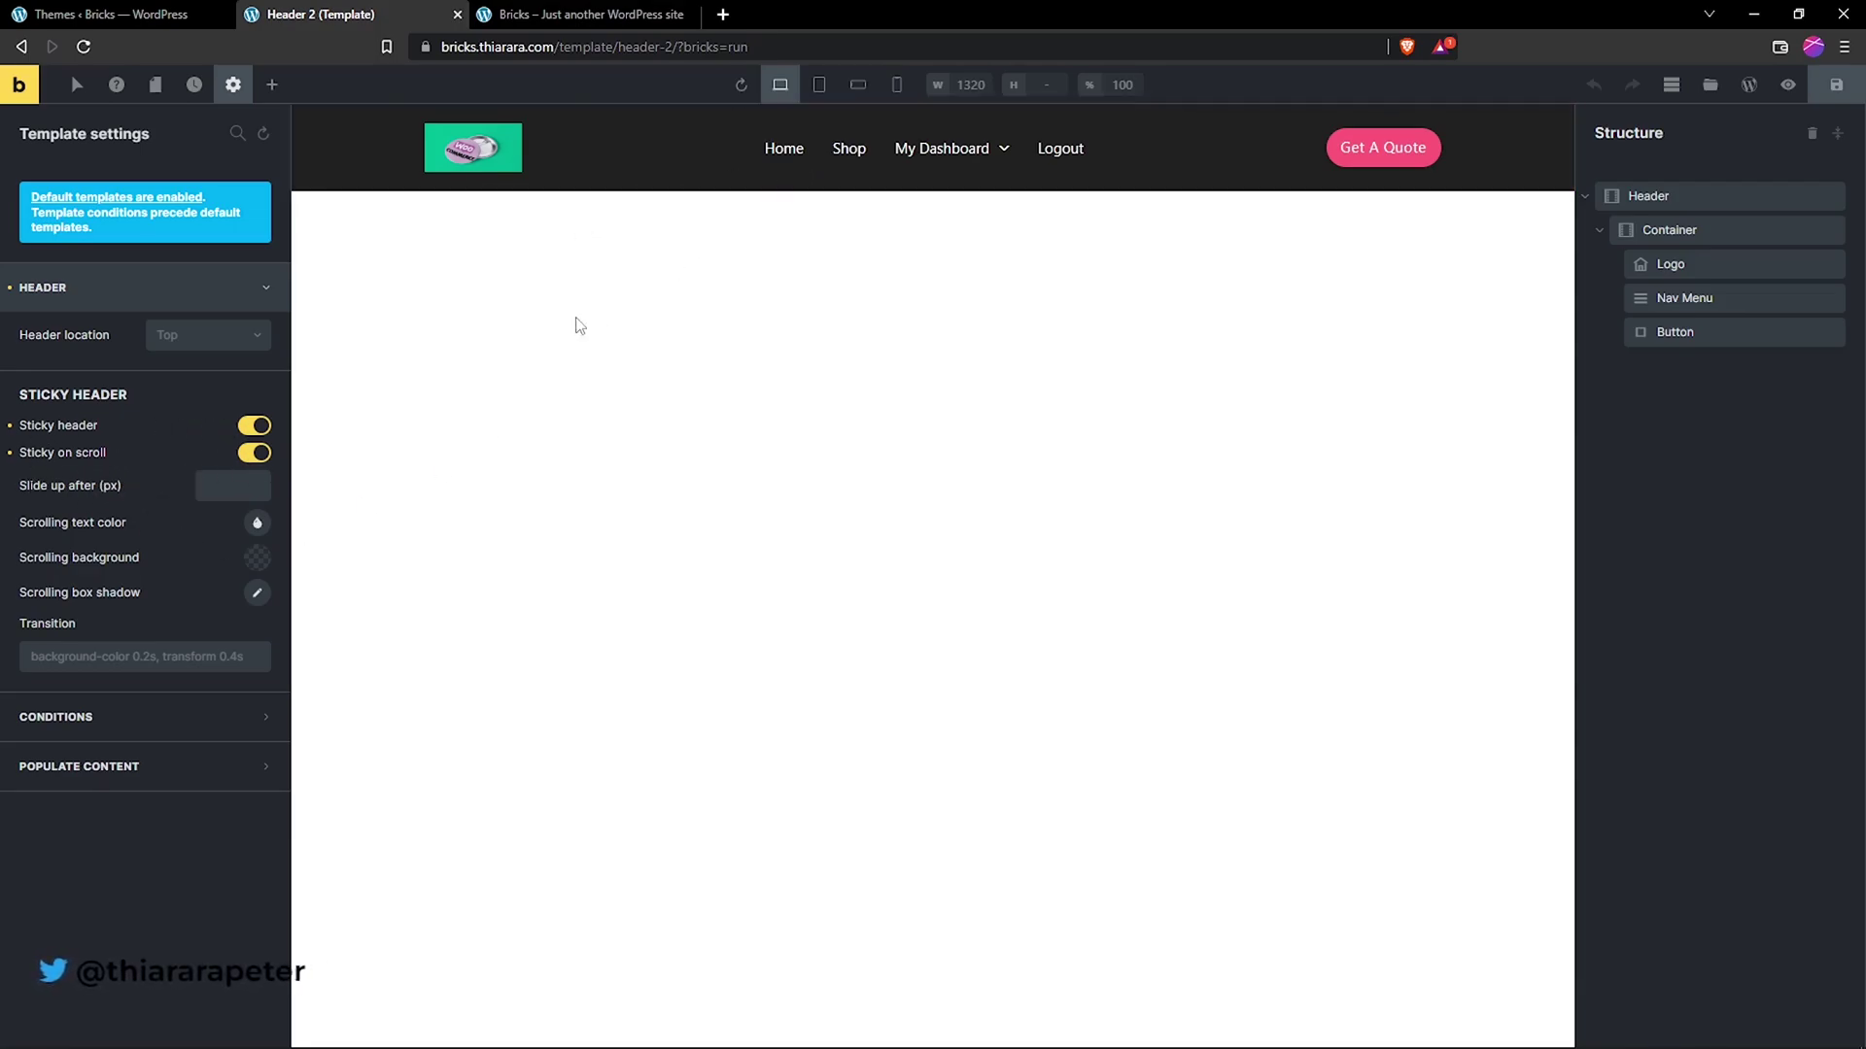
left_click(98, 718)
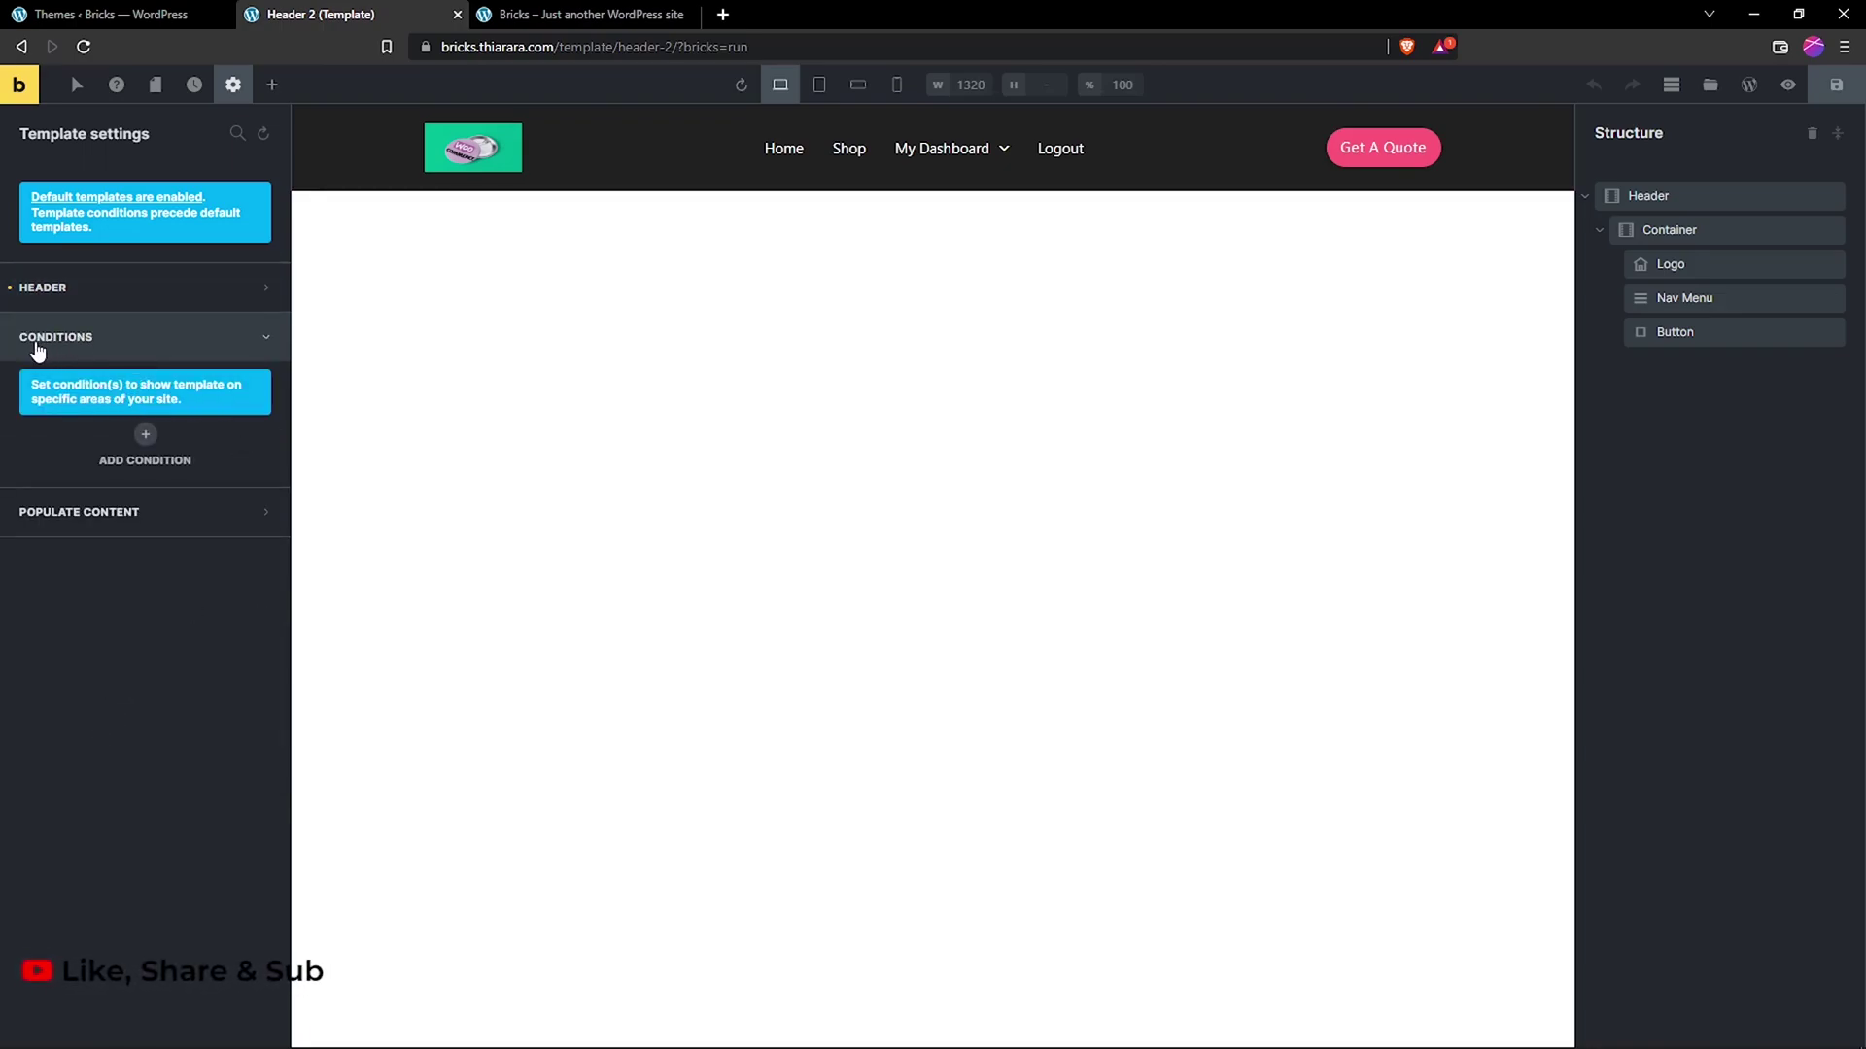
Step: Add a display condition to Header 2 that excludes the Front page
left_click(146, 434)
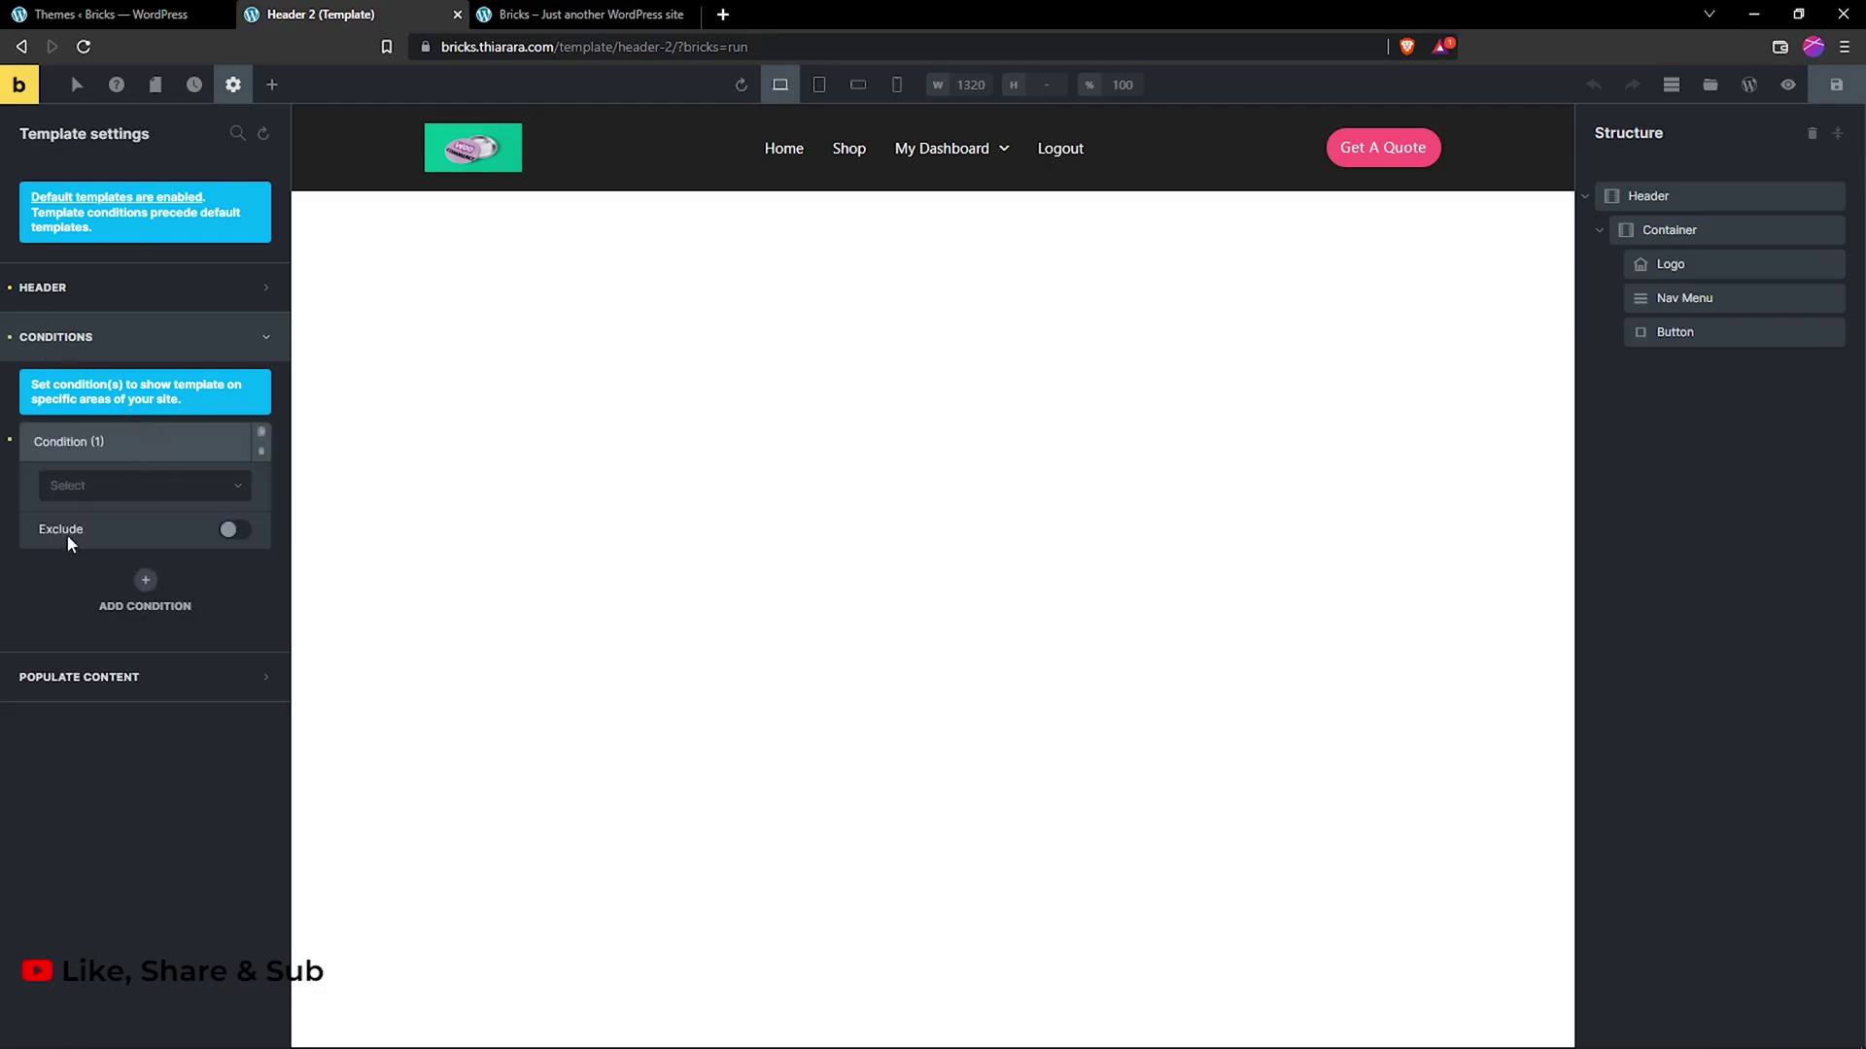
left_click(230, 533)
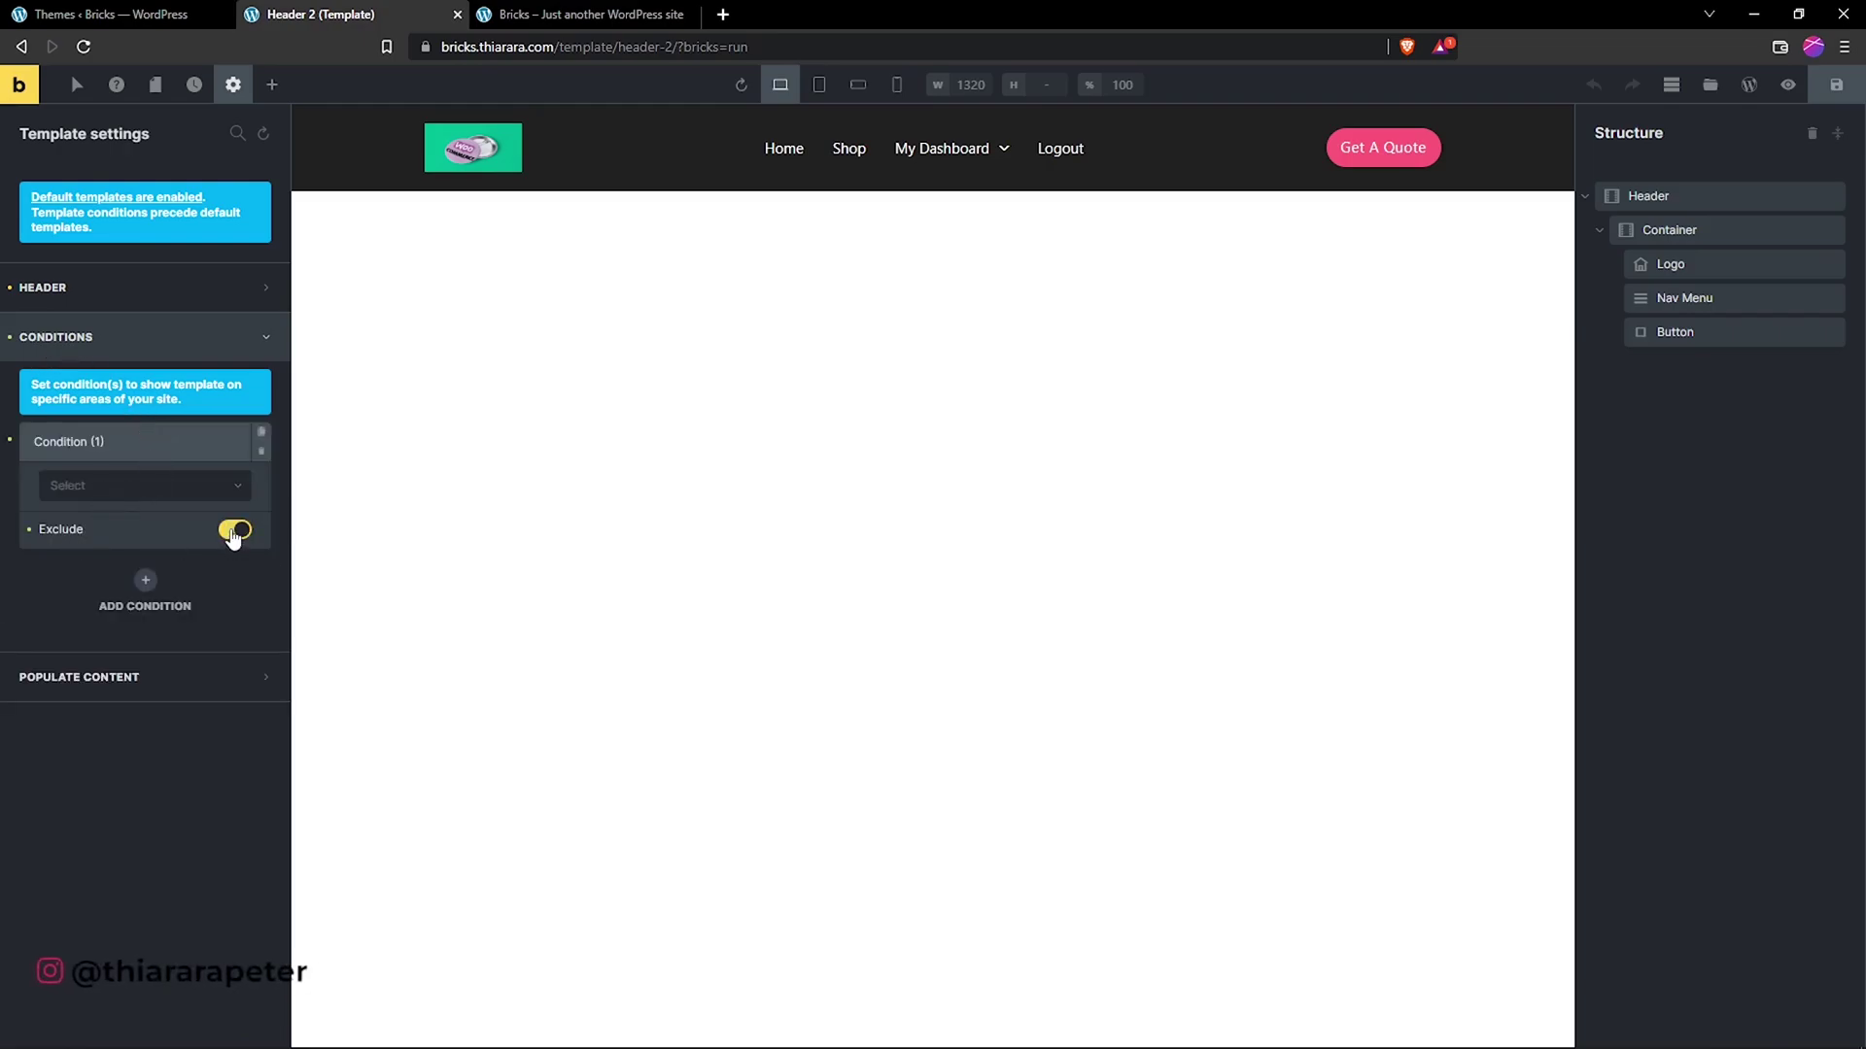
left_click(137, 489)
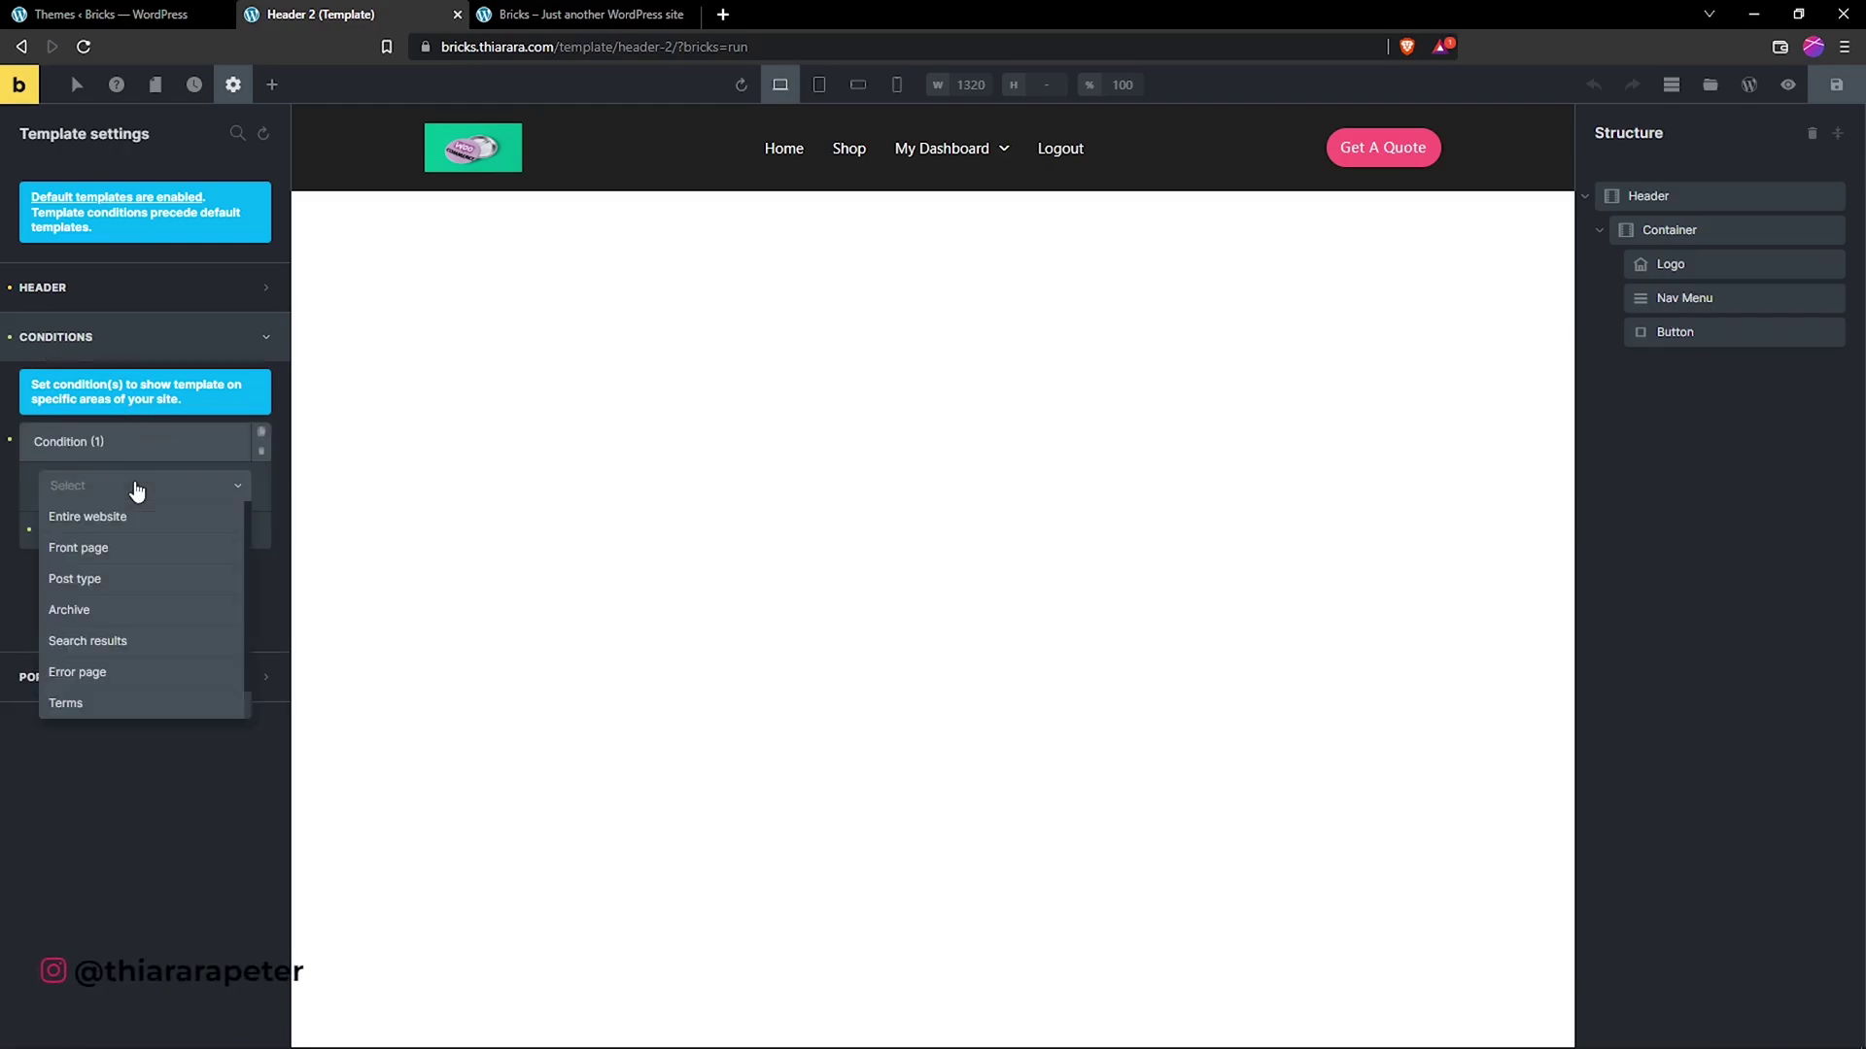
left_click(121, 551)
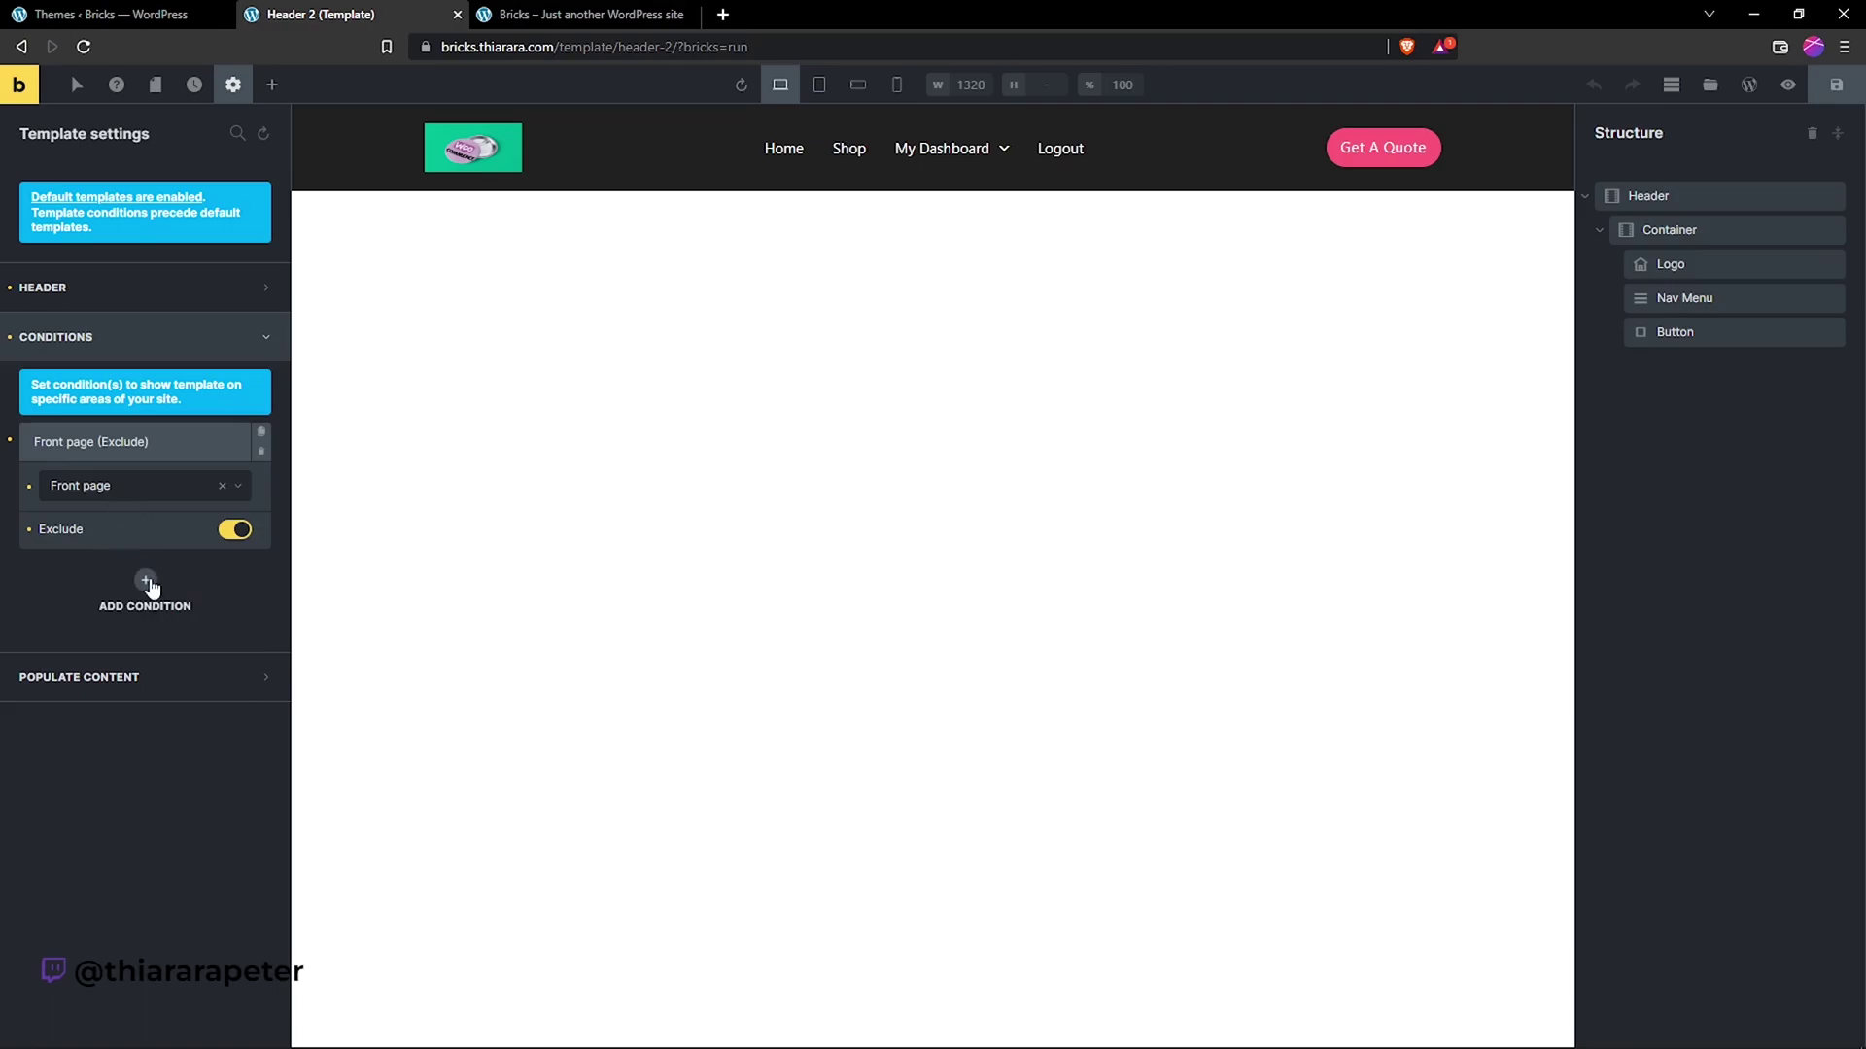
Step: Add a second, still-empty condition and bring up its condition type list
left_click(145, 580)
left_click(99, 546)
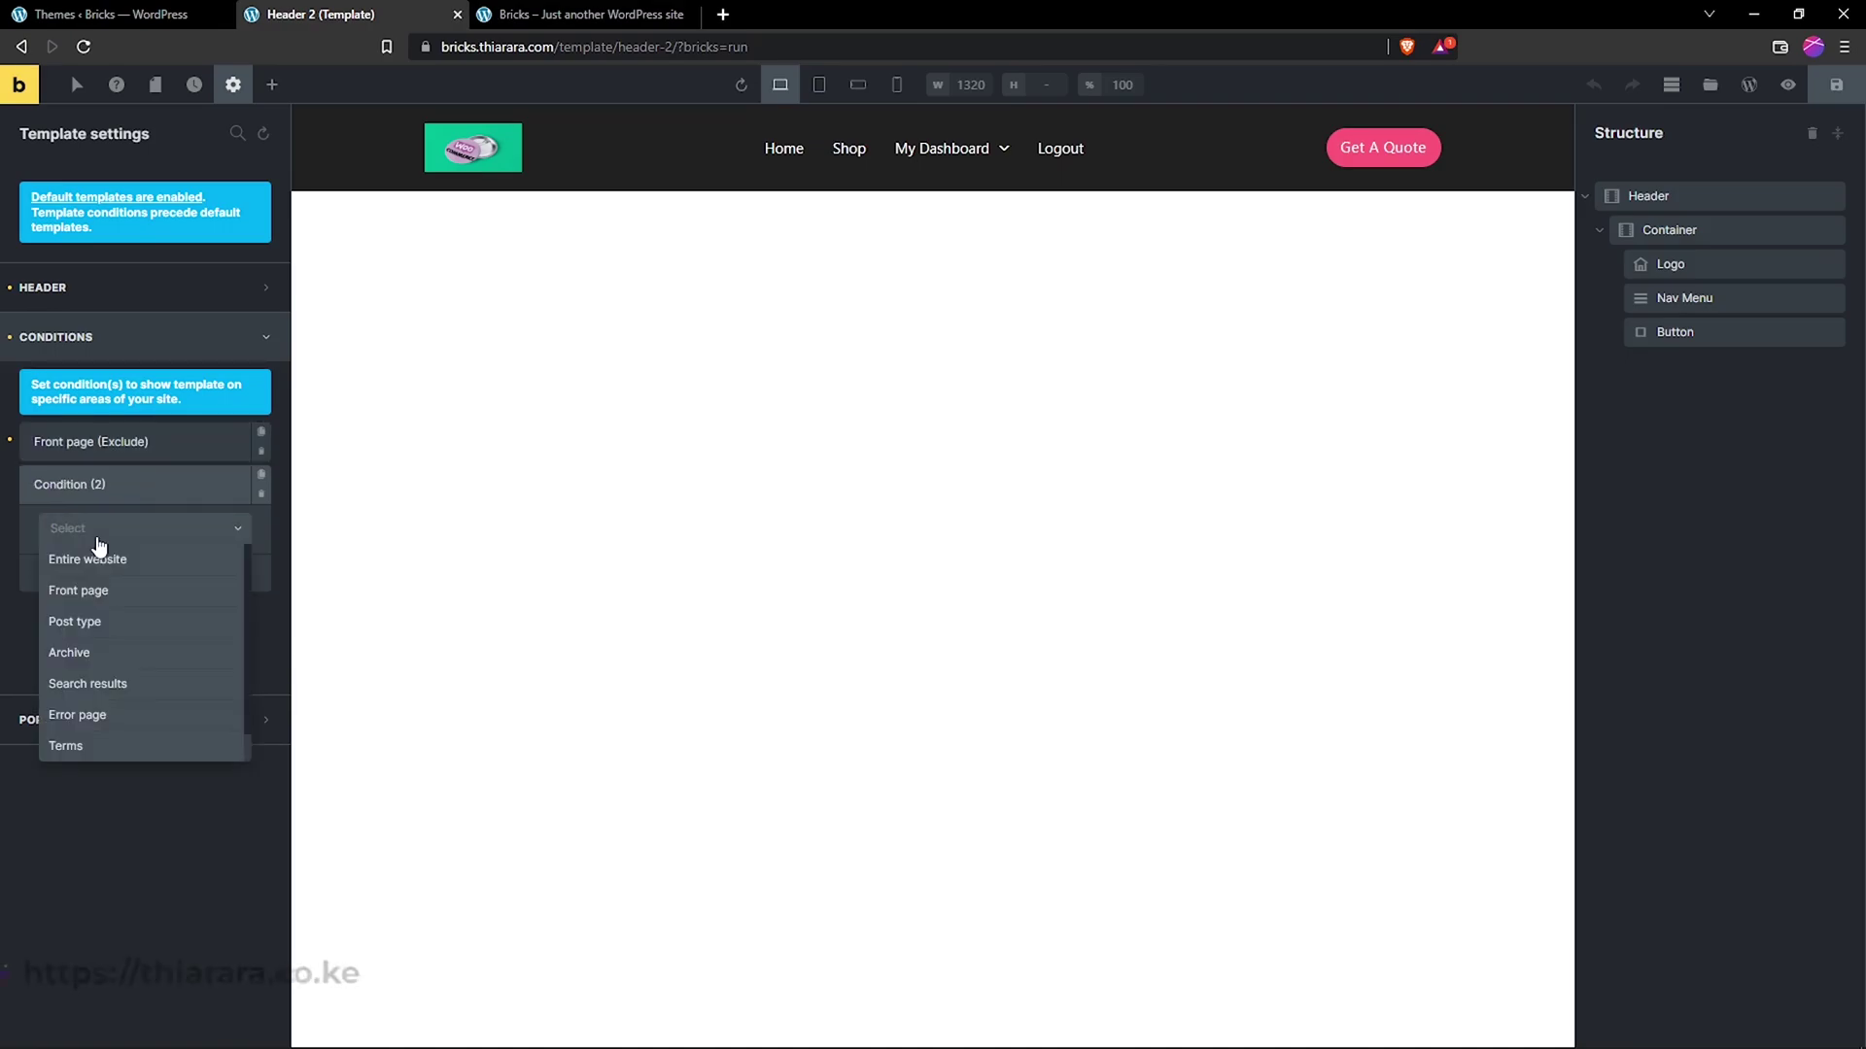
left_click(125, 449)
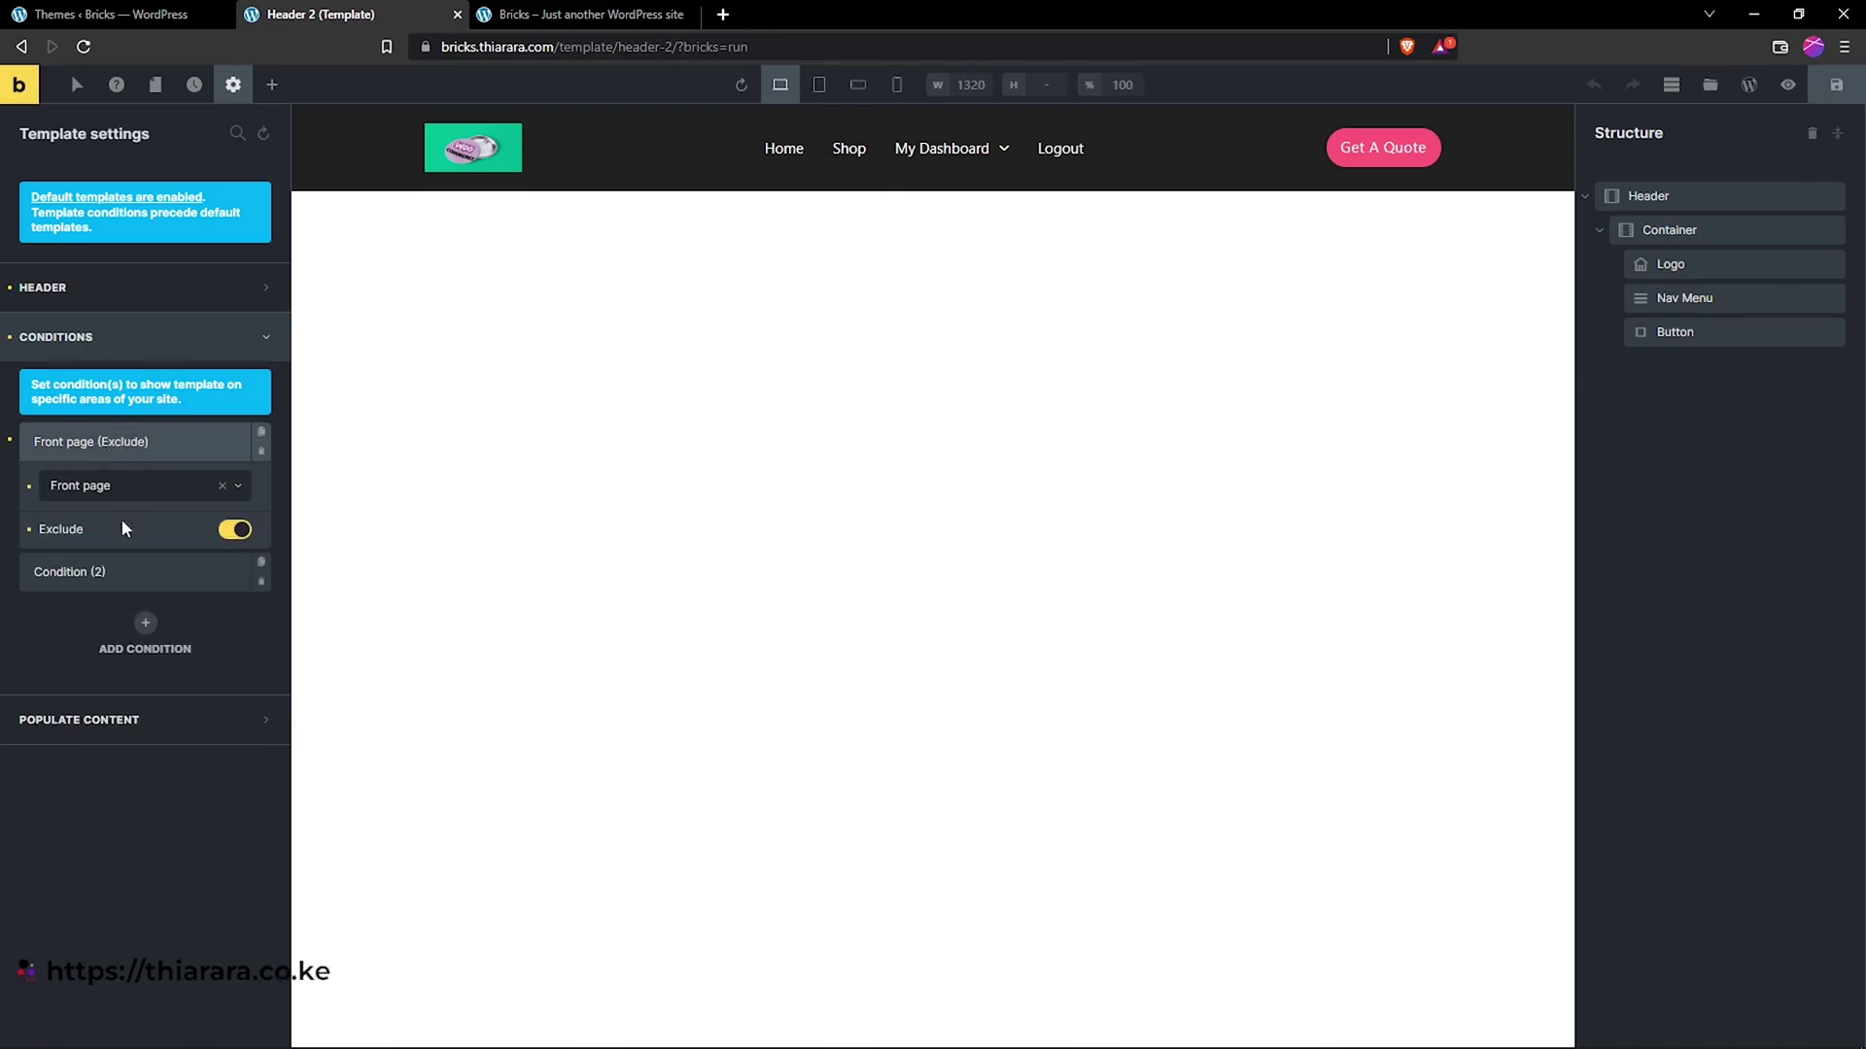
left_click(114, 571)
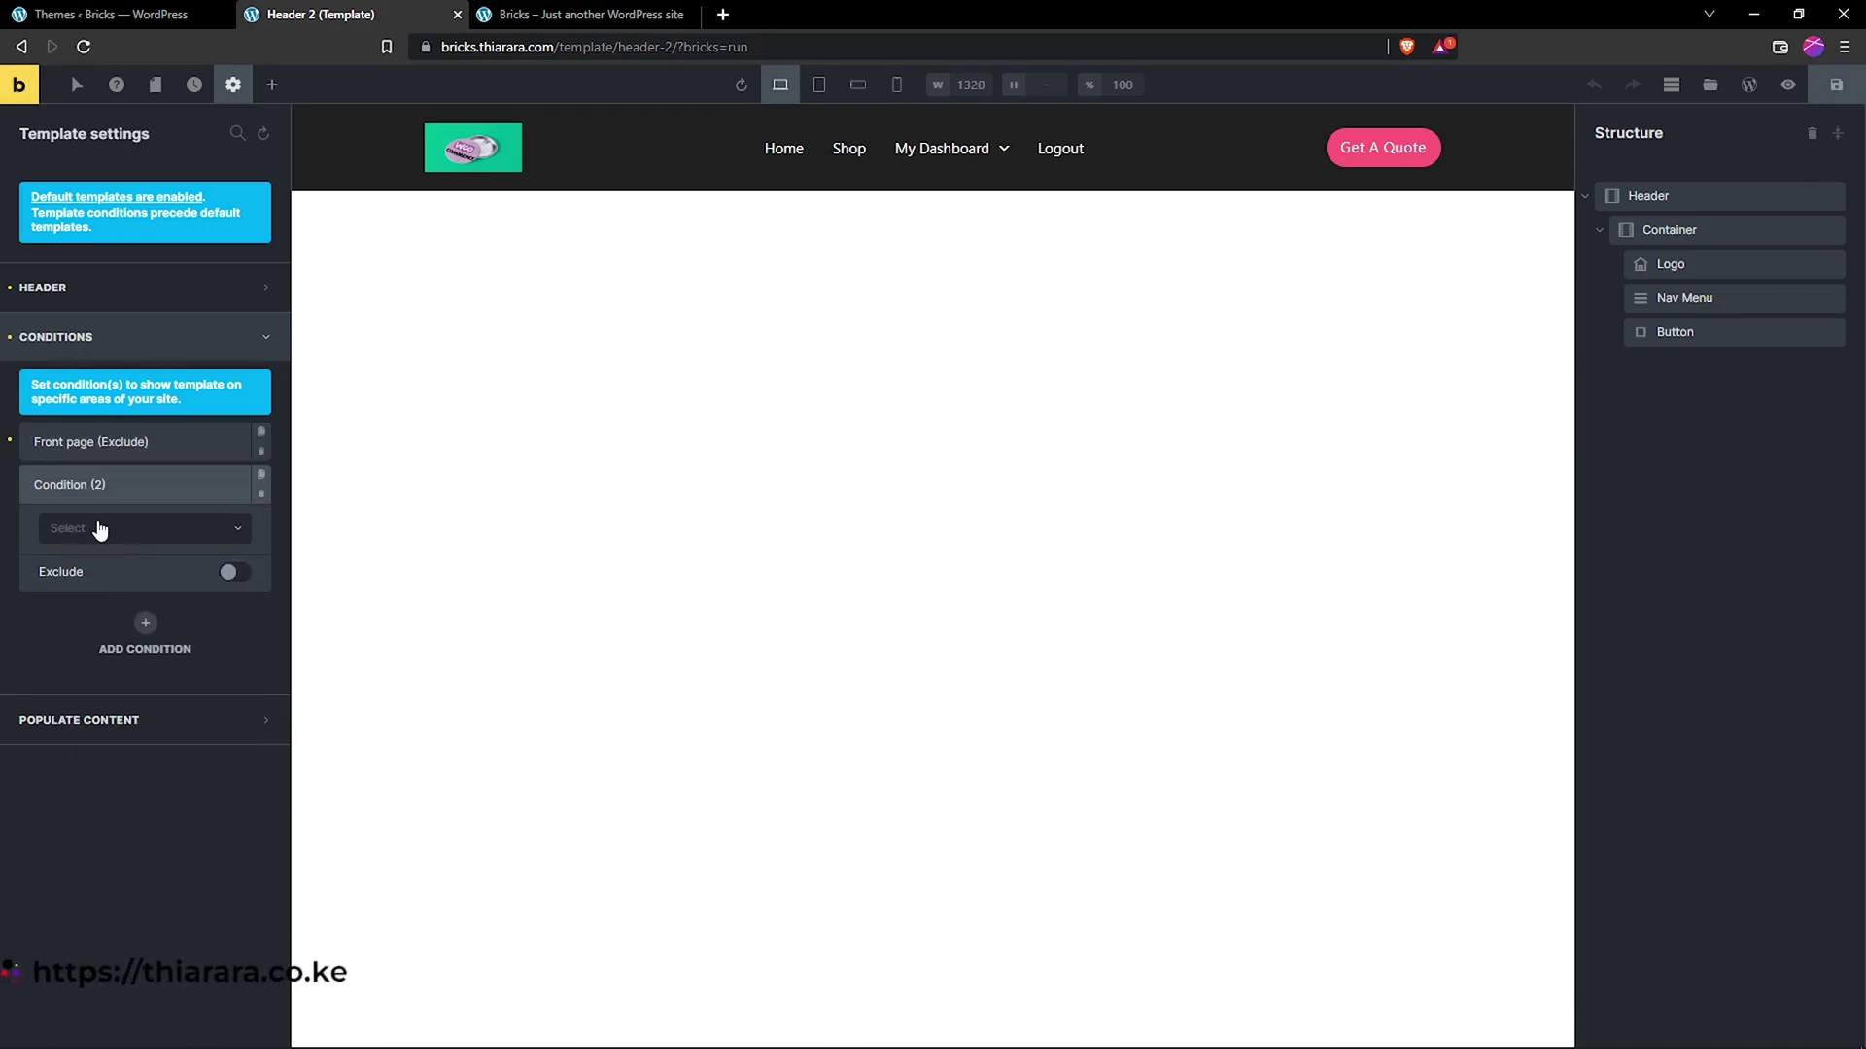
left_click(98, 533)
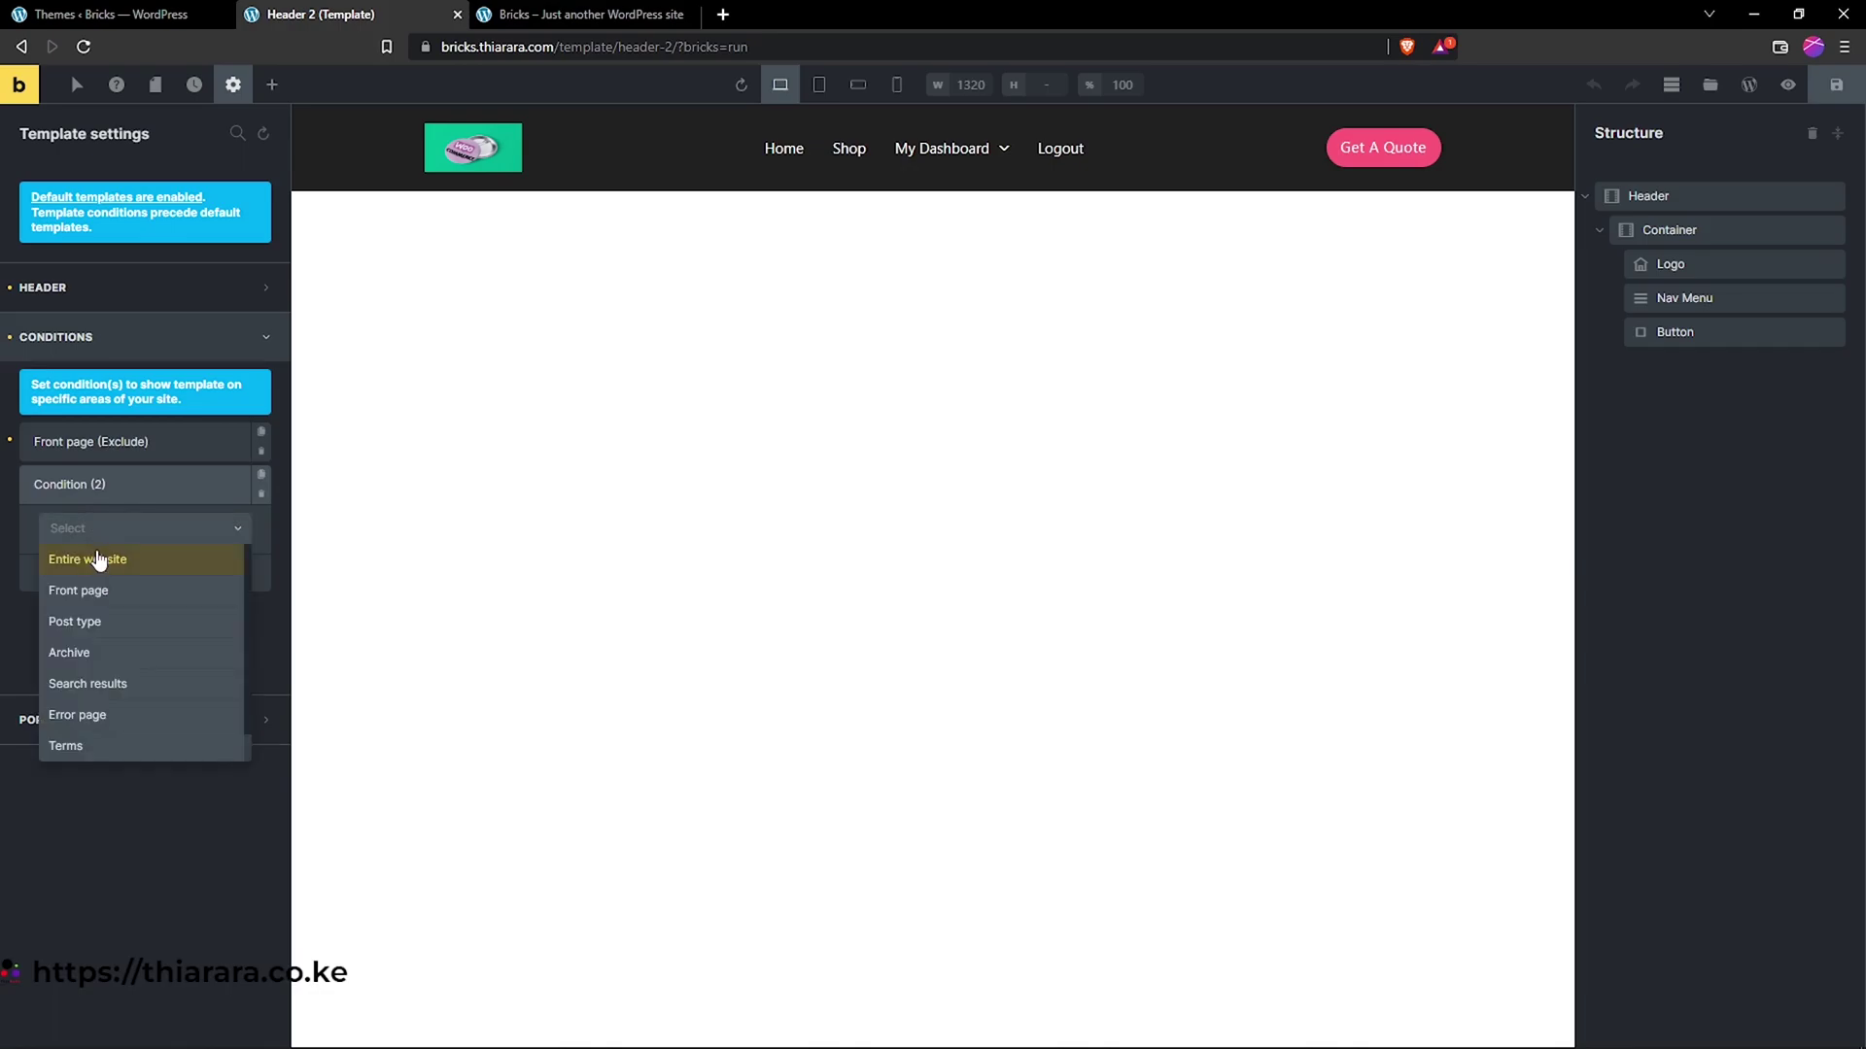
Step: Make Condition (2) a Post type condition for Pages, Products and Posts, then recheck both conditions
left_click(91, 624)
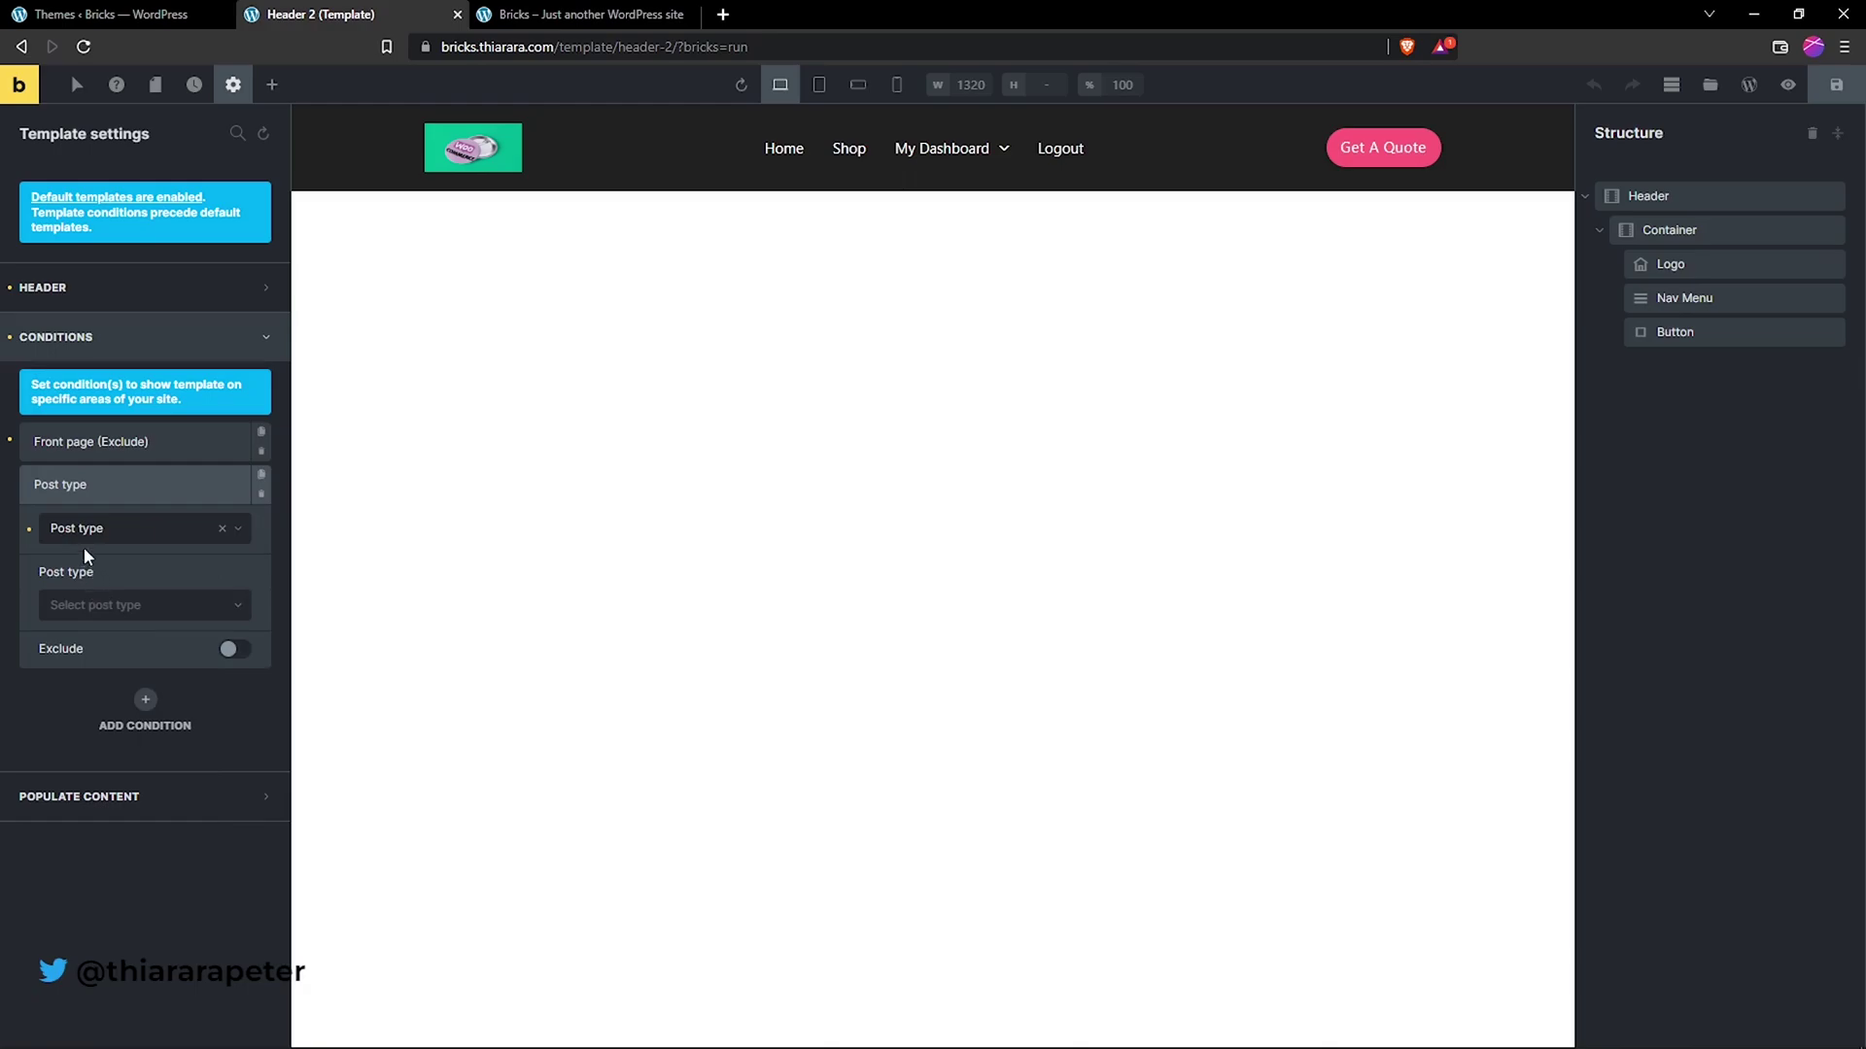
left_click(94, 607)
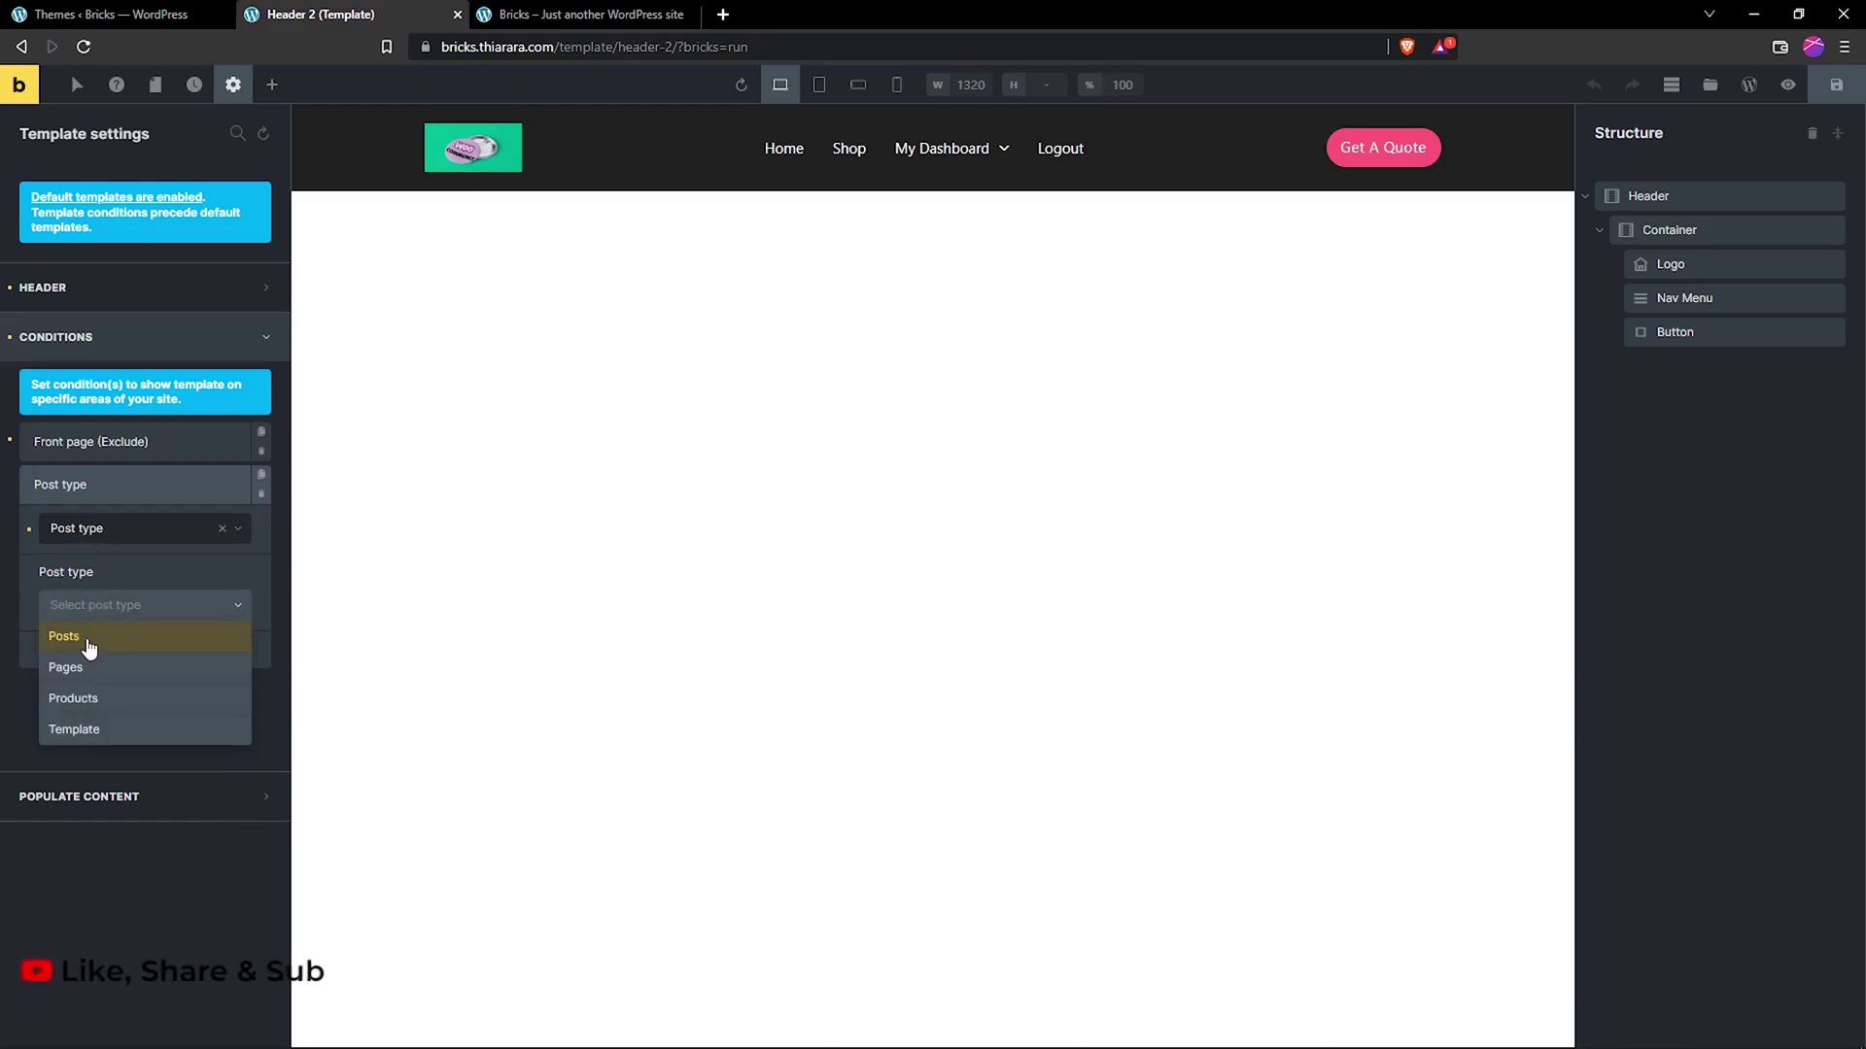
left_click(97, 670)
left_click(124, 622)
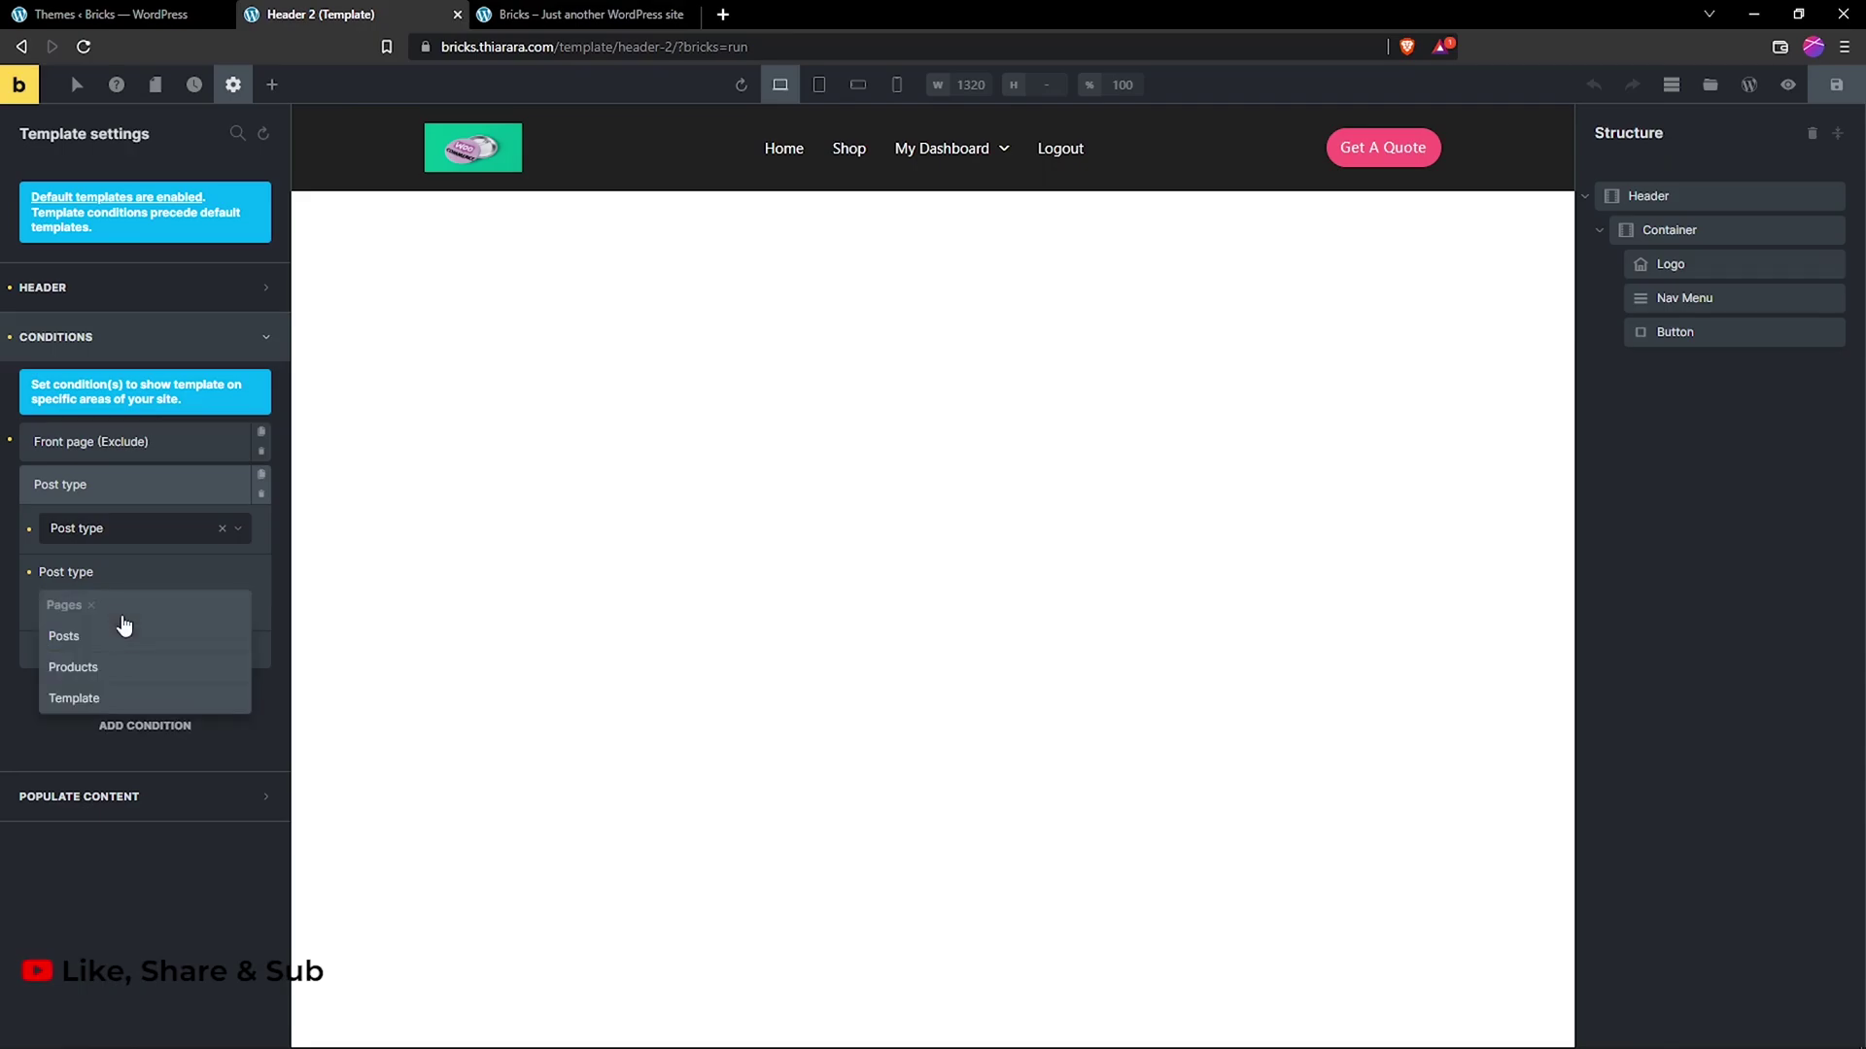
left_click(111, 671)
left_click(200, 610)
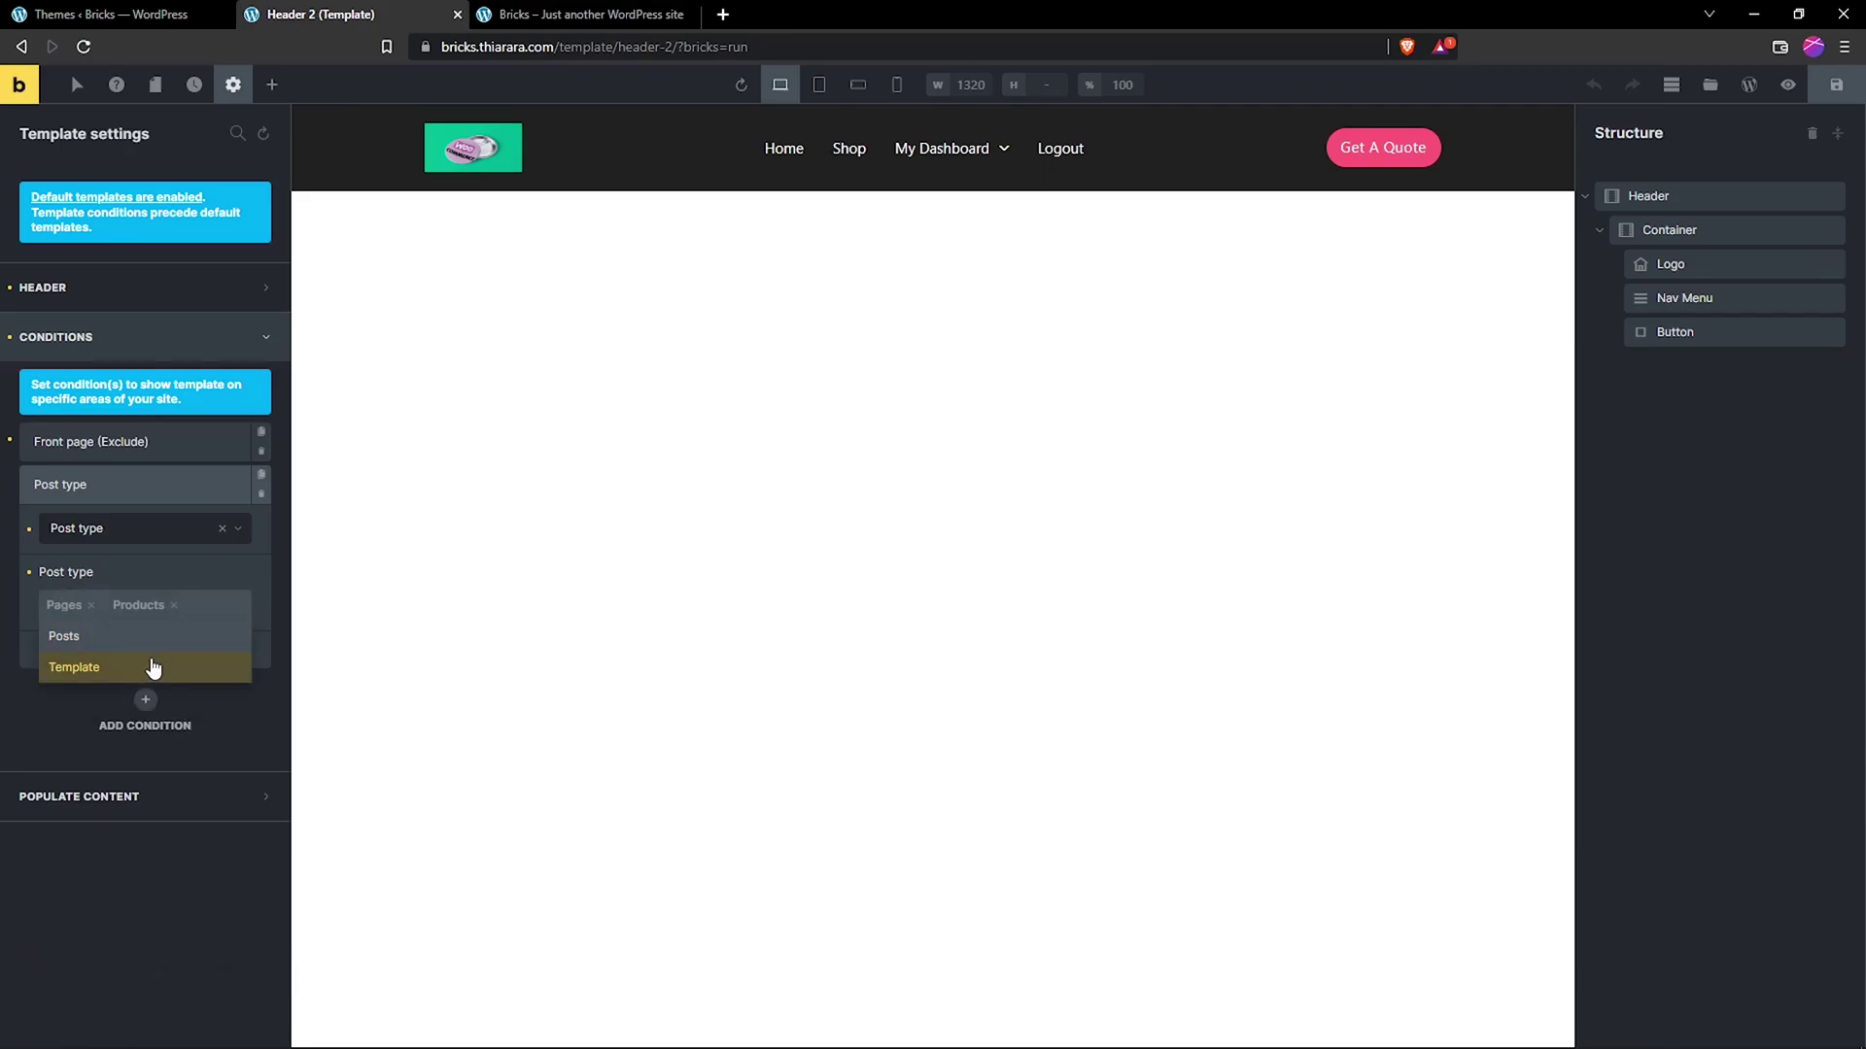
left_click(92, 637)
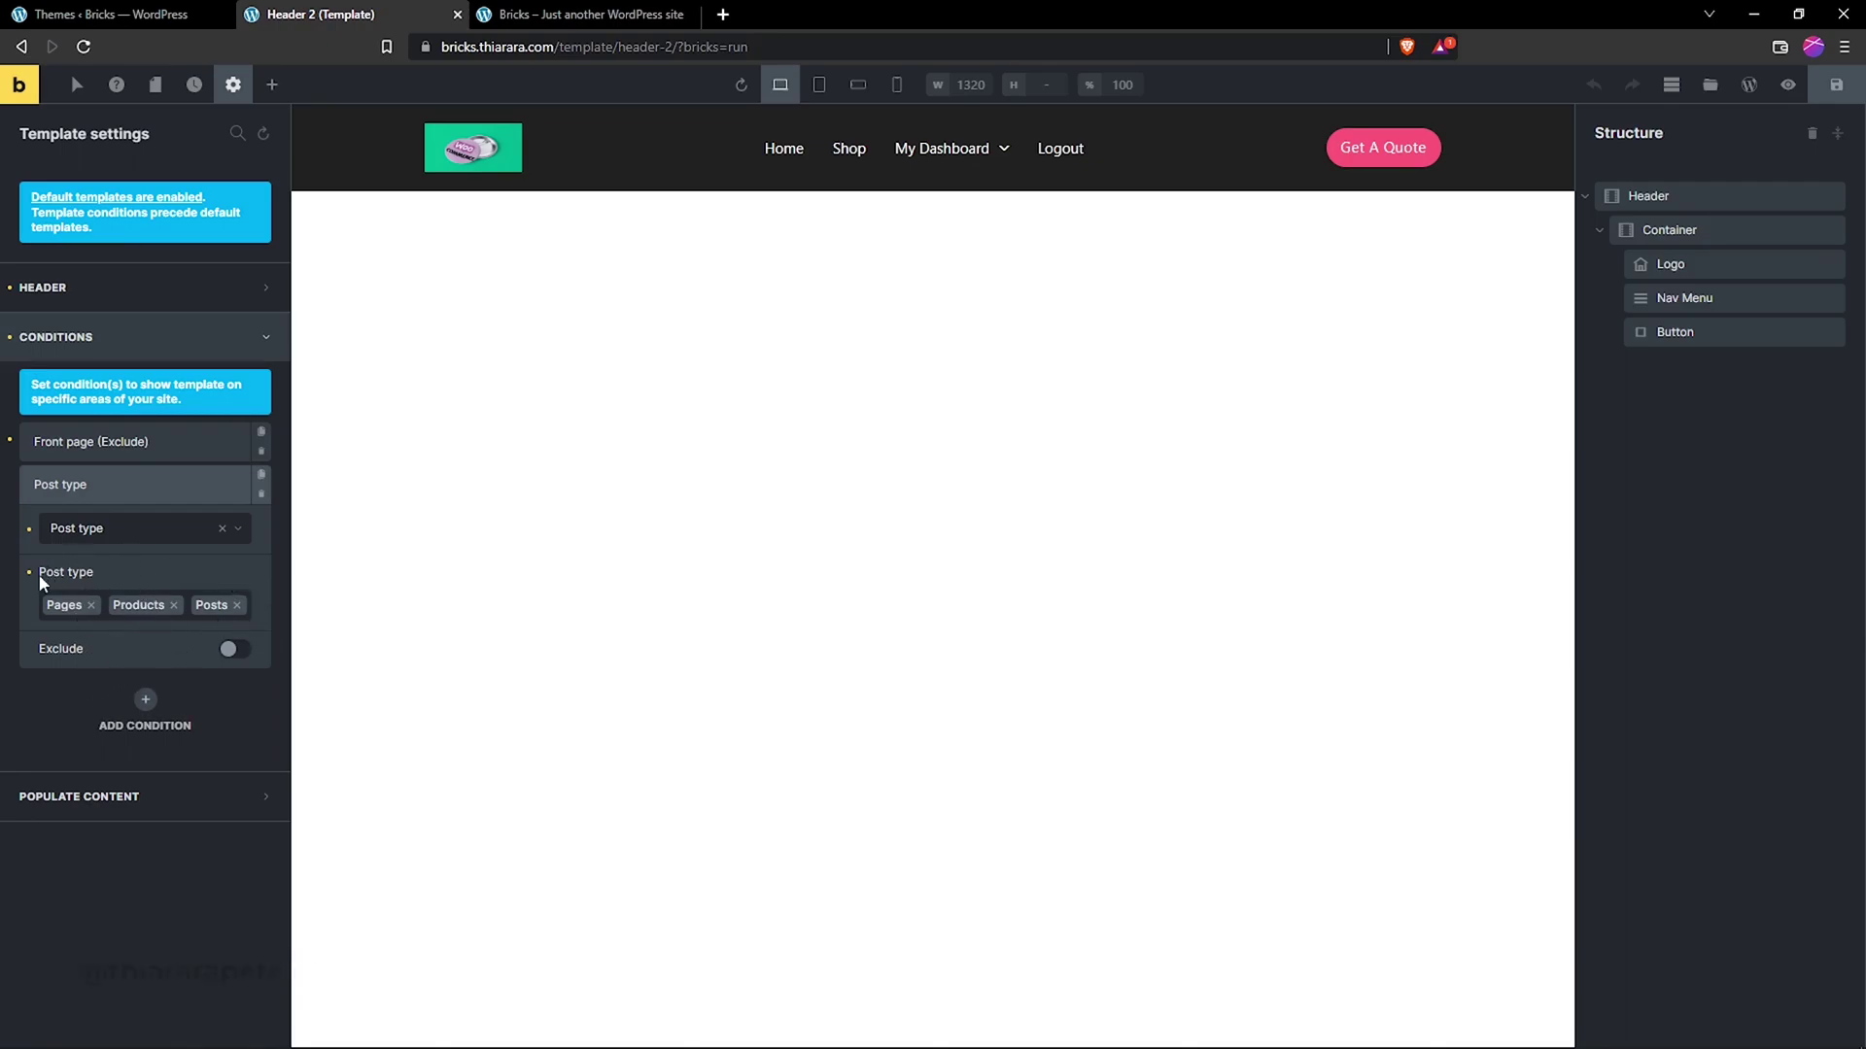
left_click(104, 442)
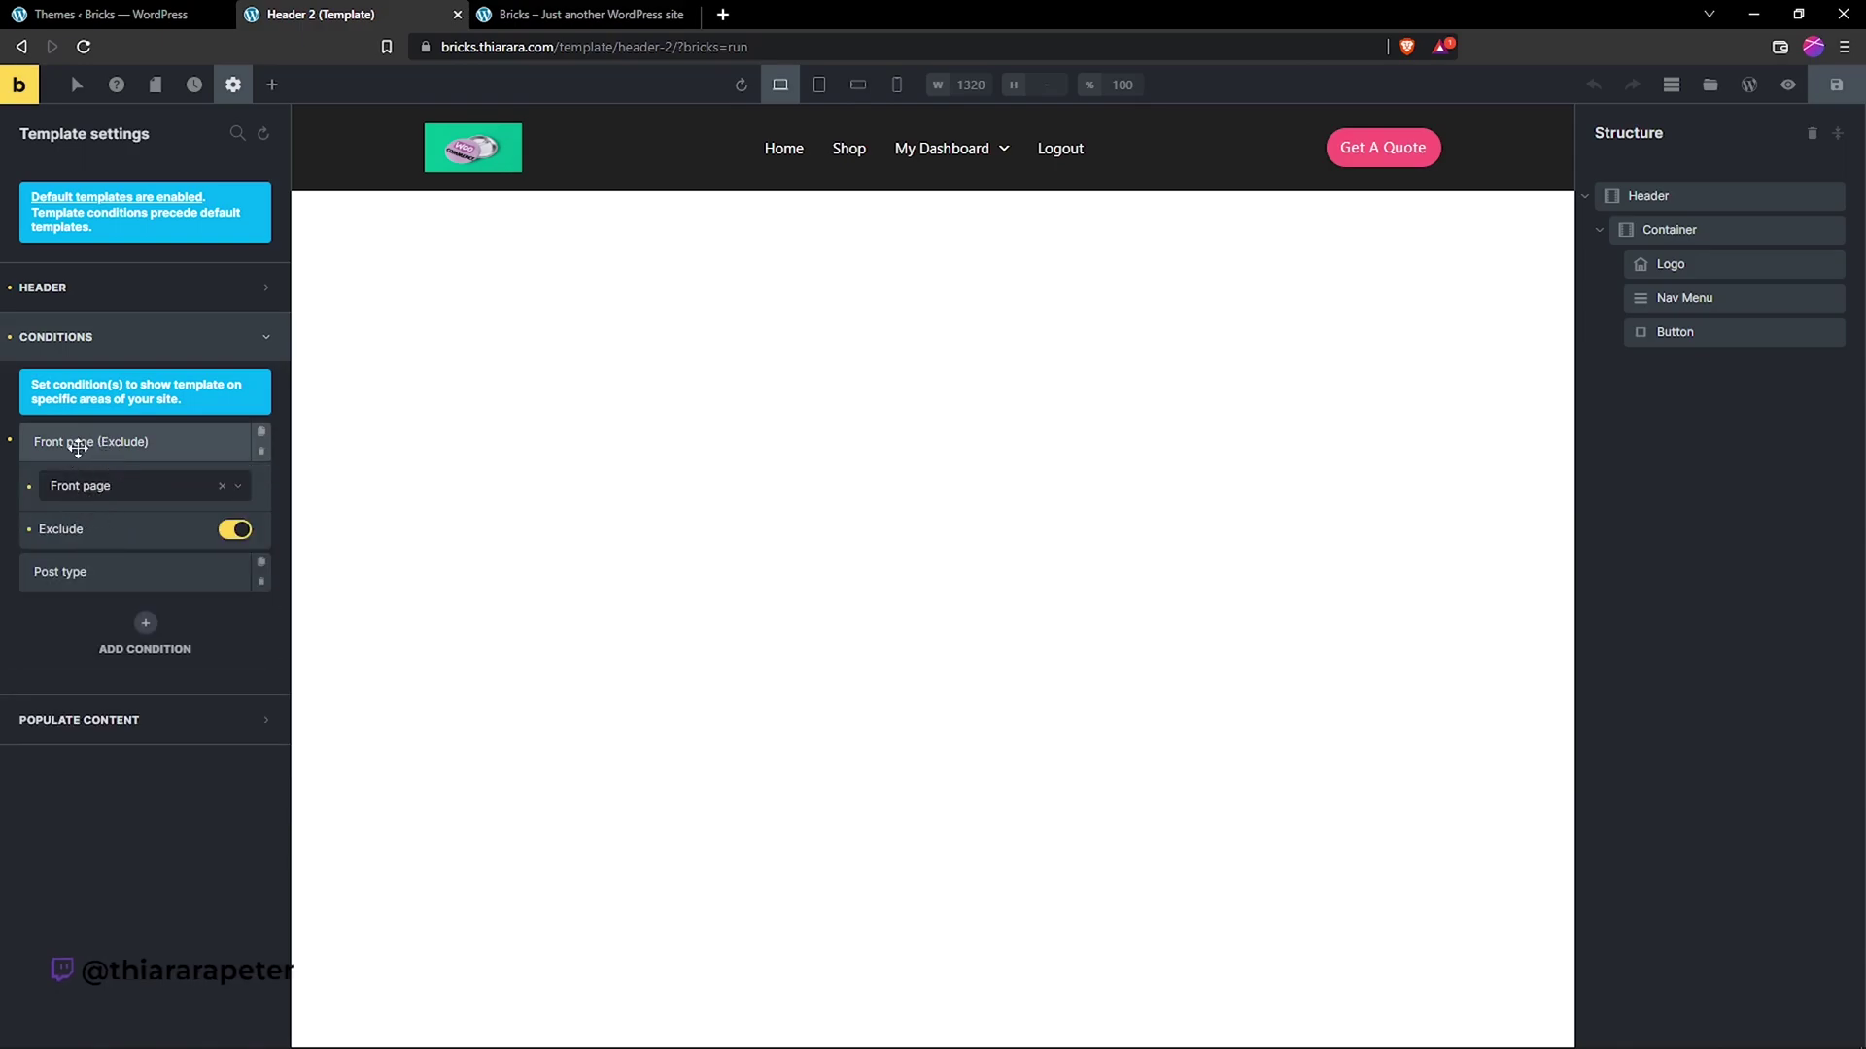
left_click(117, 572)
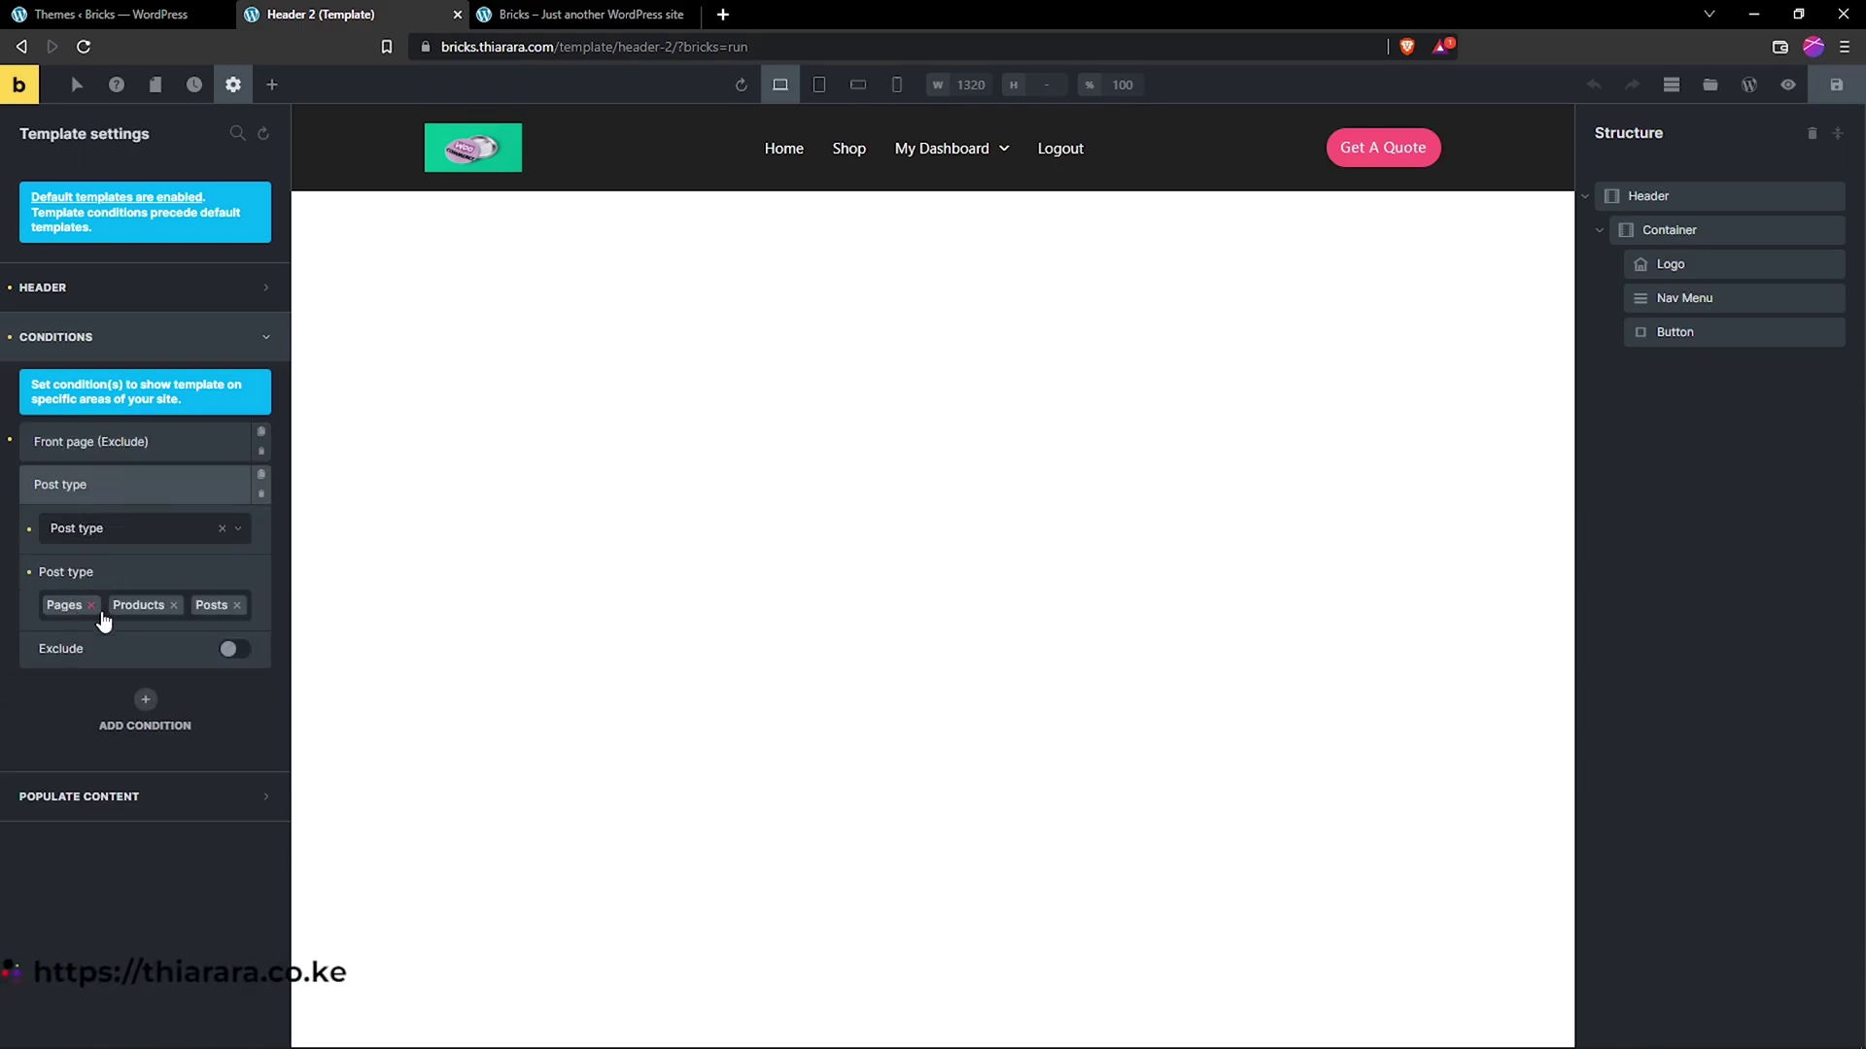